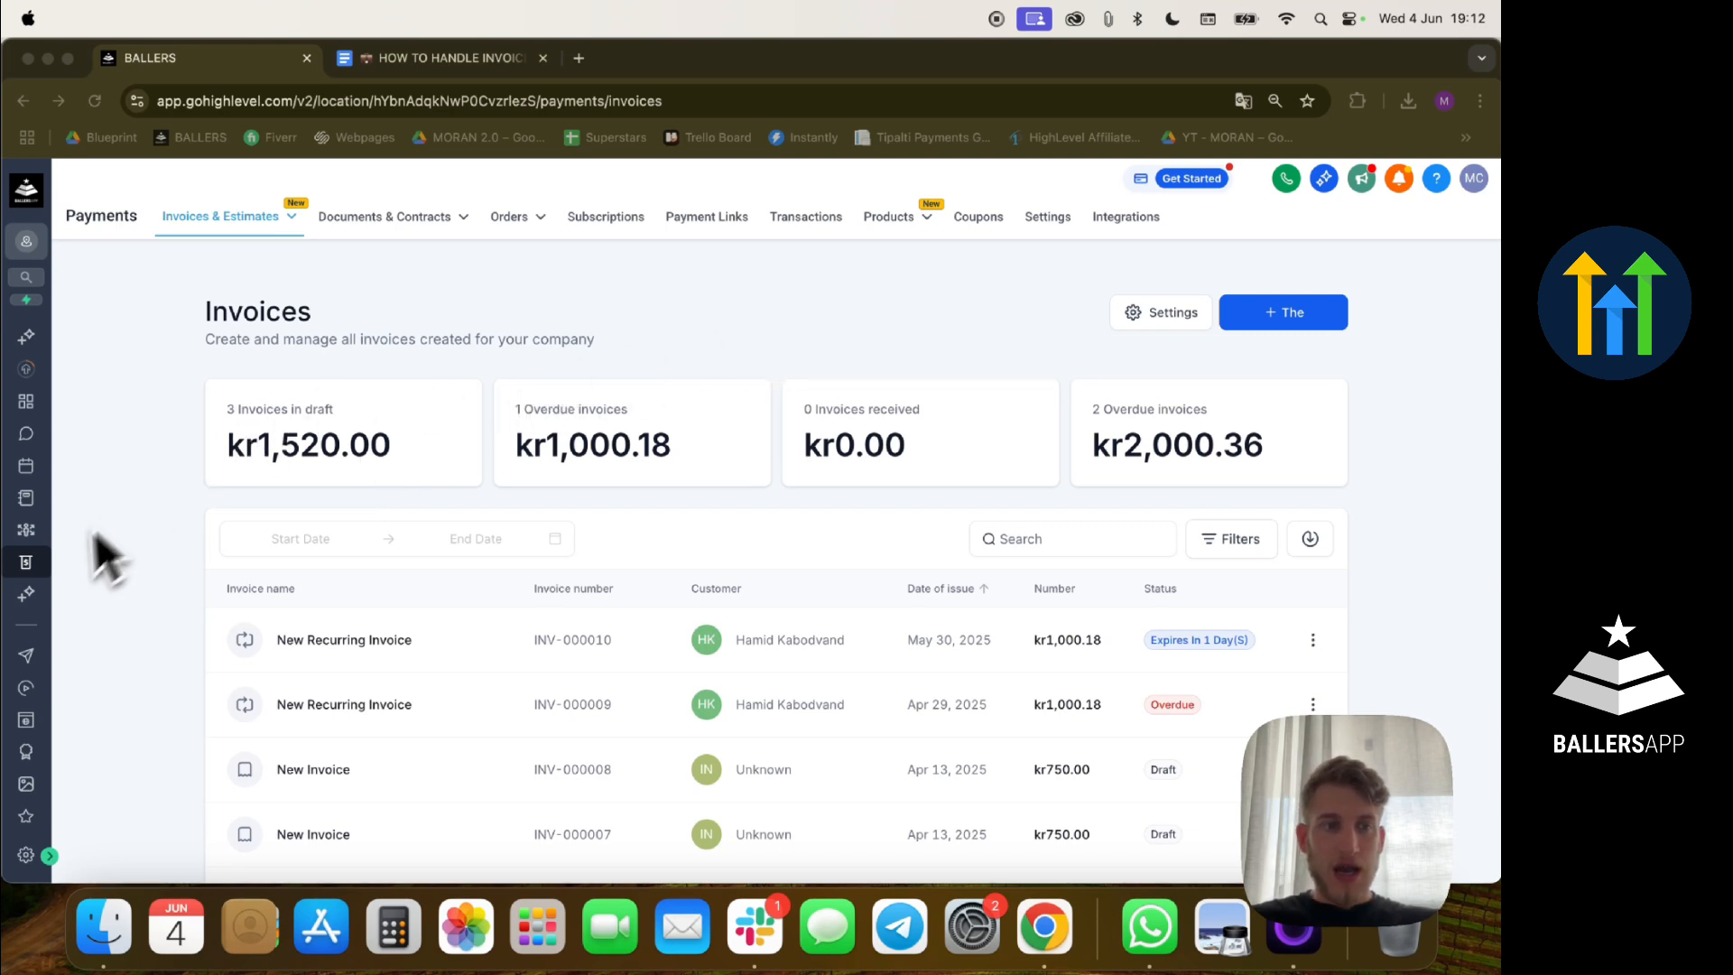
# - Start a new recurring invoice from the Invoices page in Payments
pyautogui.click(25, 573)
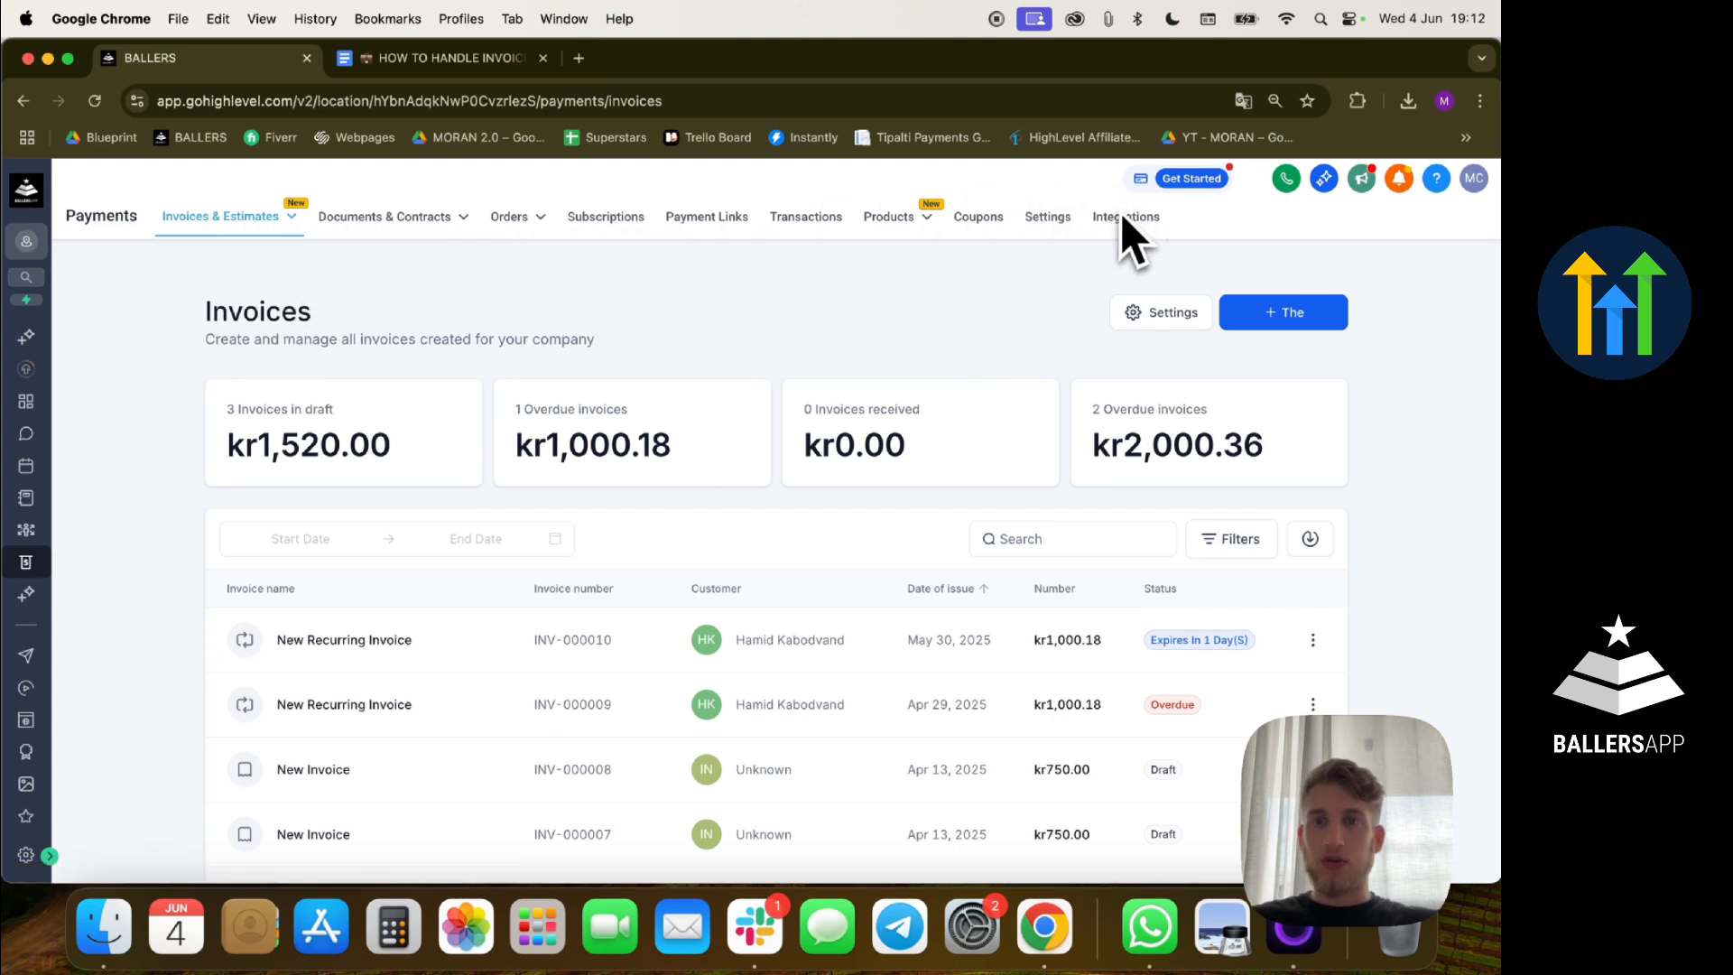
pyautogui.moveTo(304, 202)
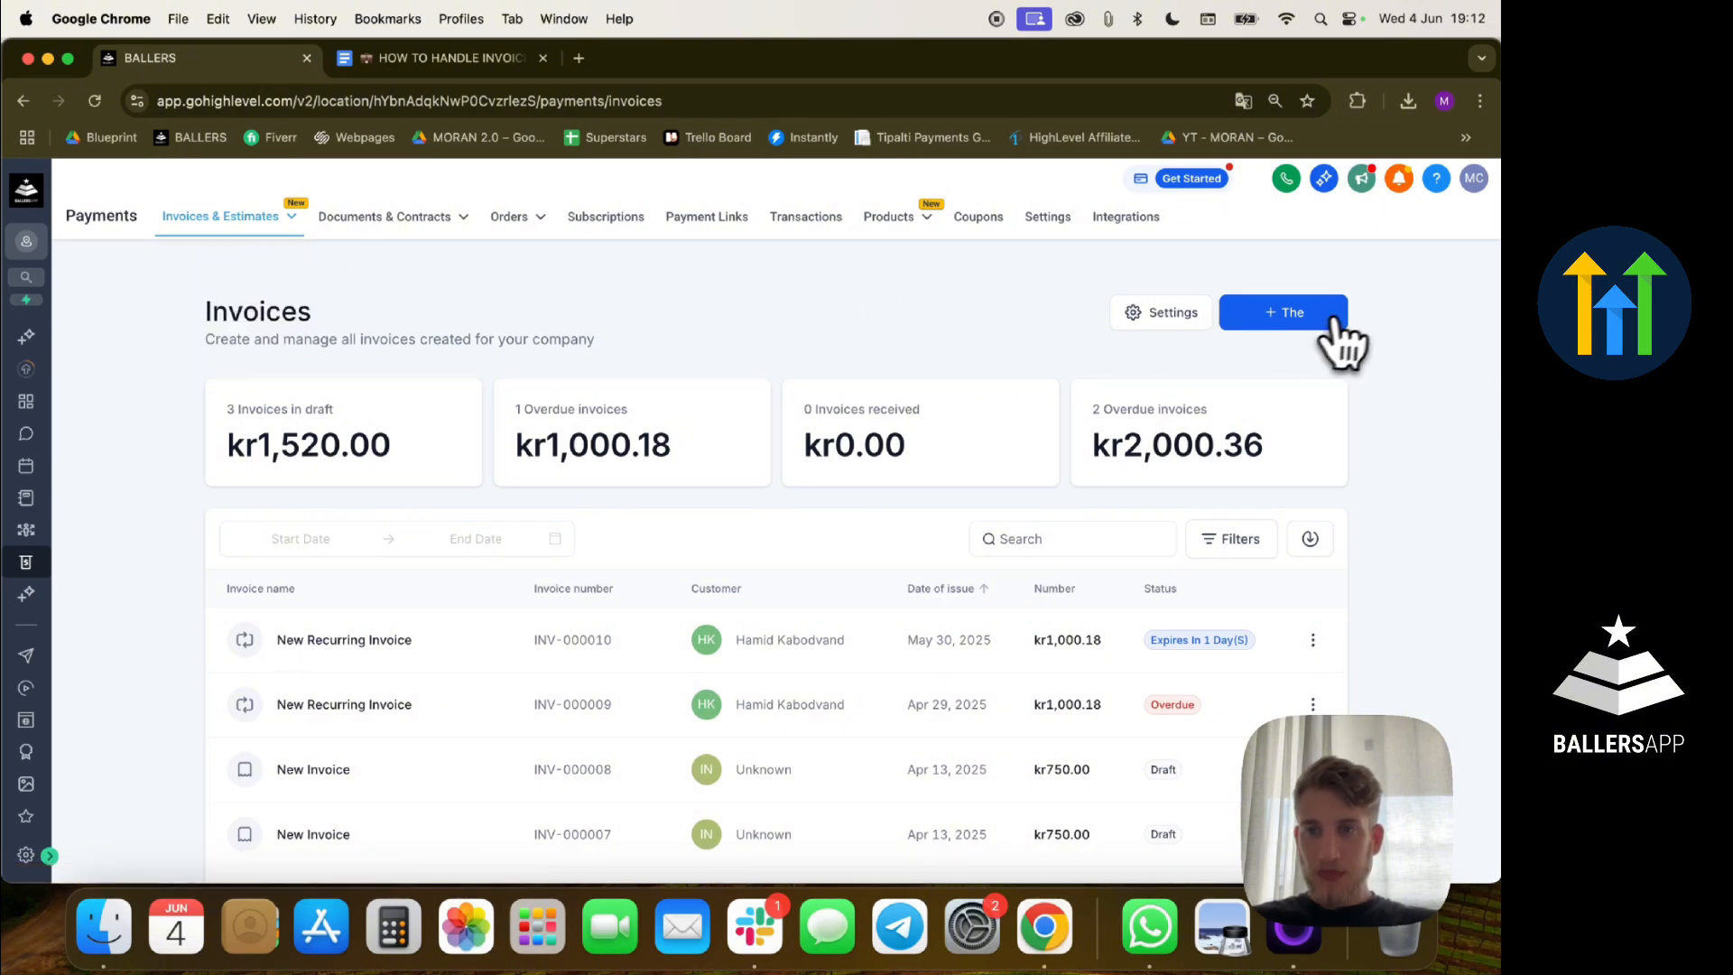
pyautogui.click(1288, 329)
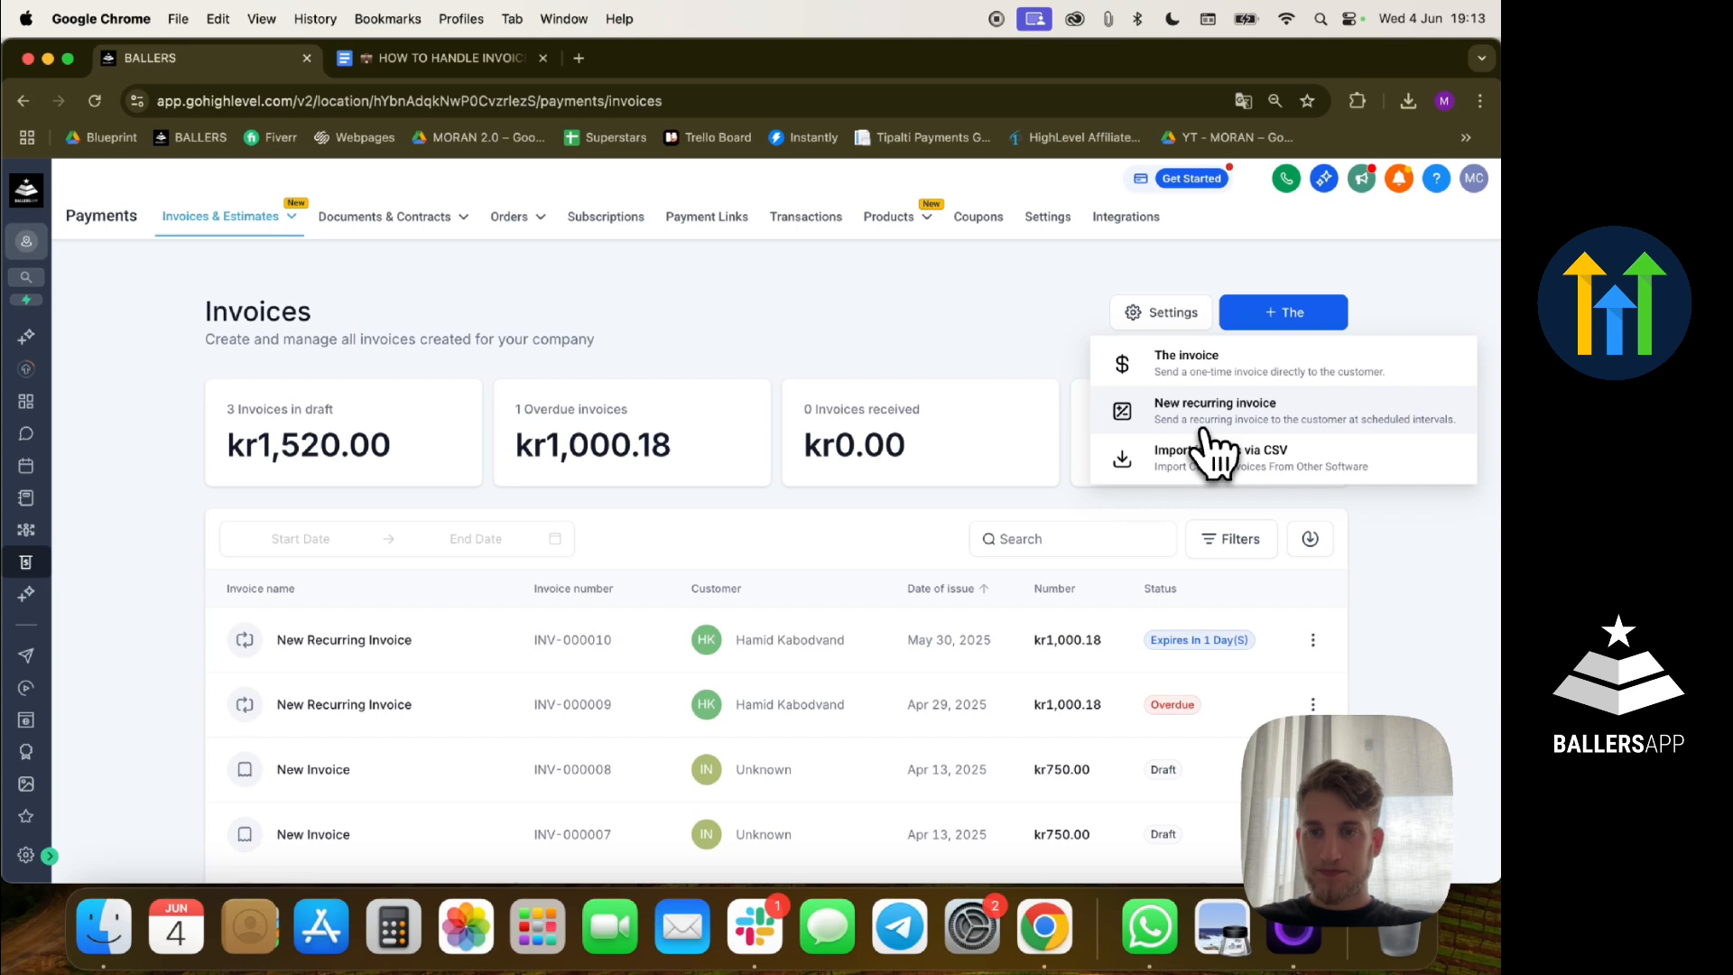
pyautogui.click(1206, 426)
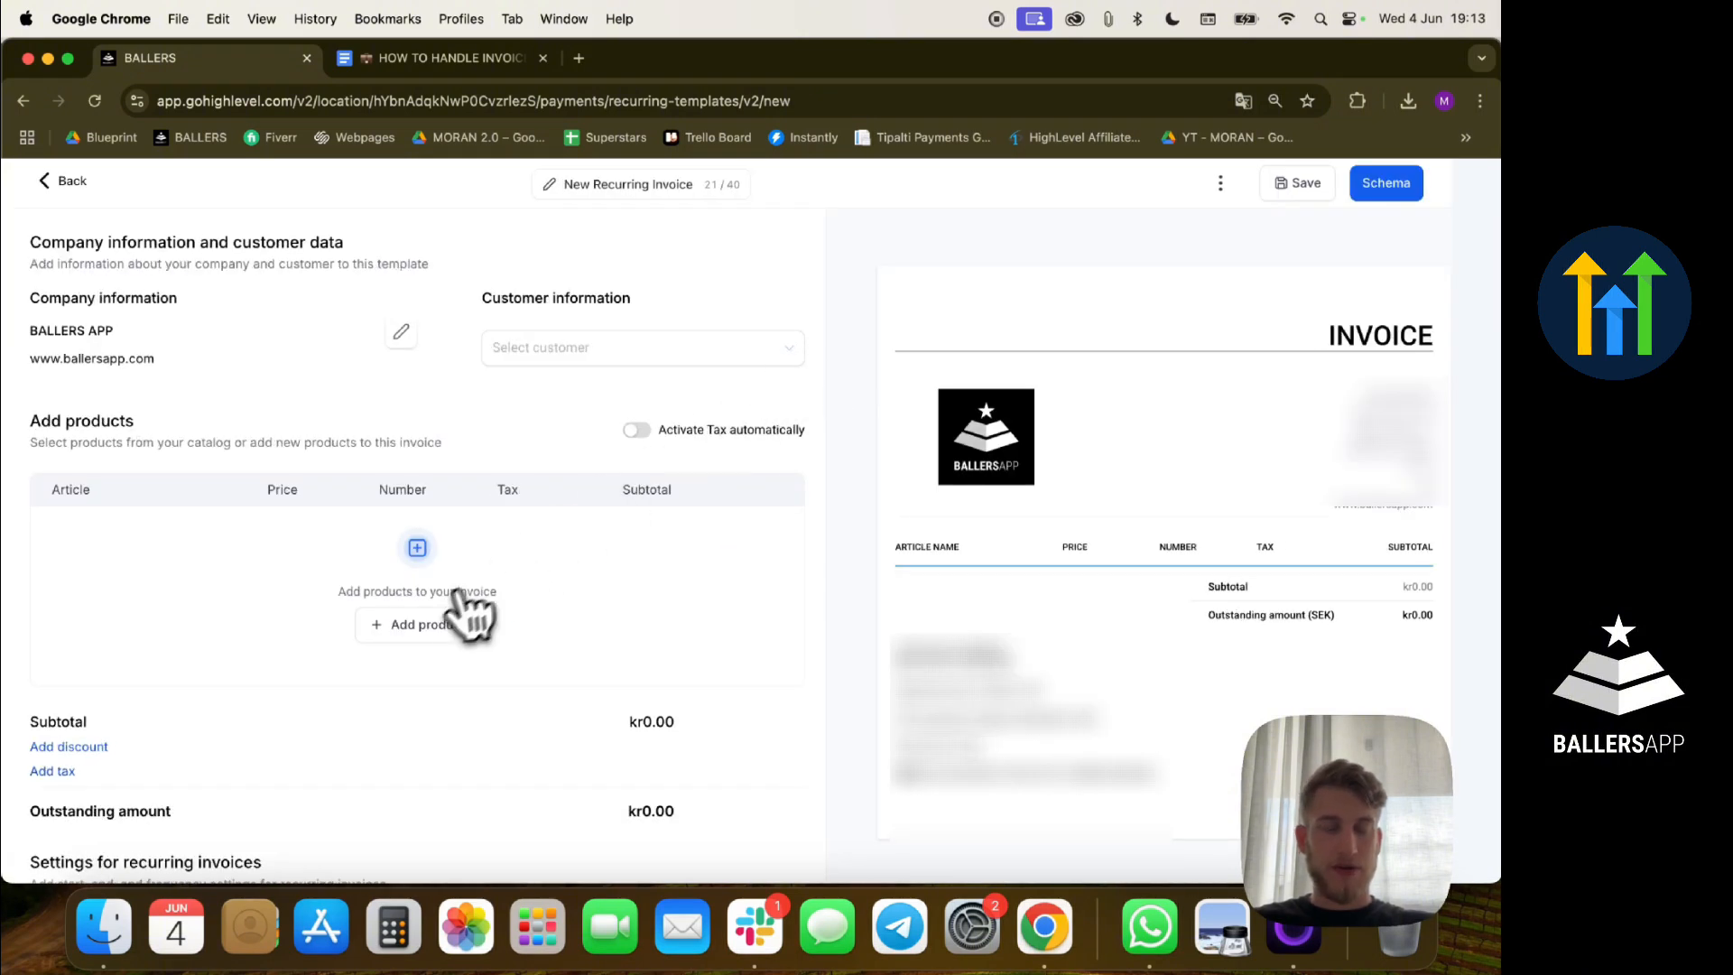
# - Examine the recurring invoice form, including company and customer data, products, recurrence settings, and terms and conditions
pyautogui.scroll(-3, 310, 578)
pyautogui.scroll(3, 310, 581)
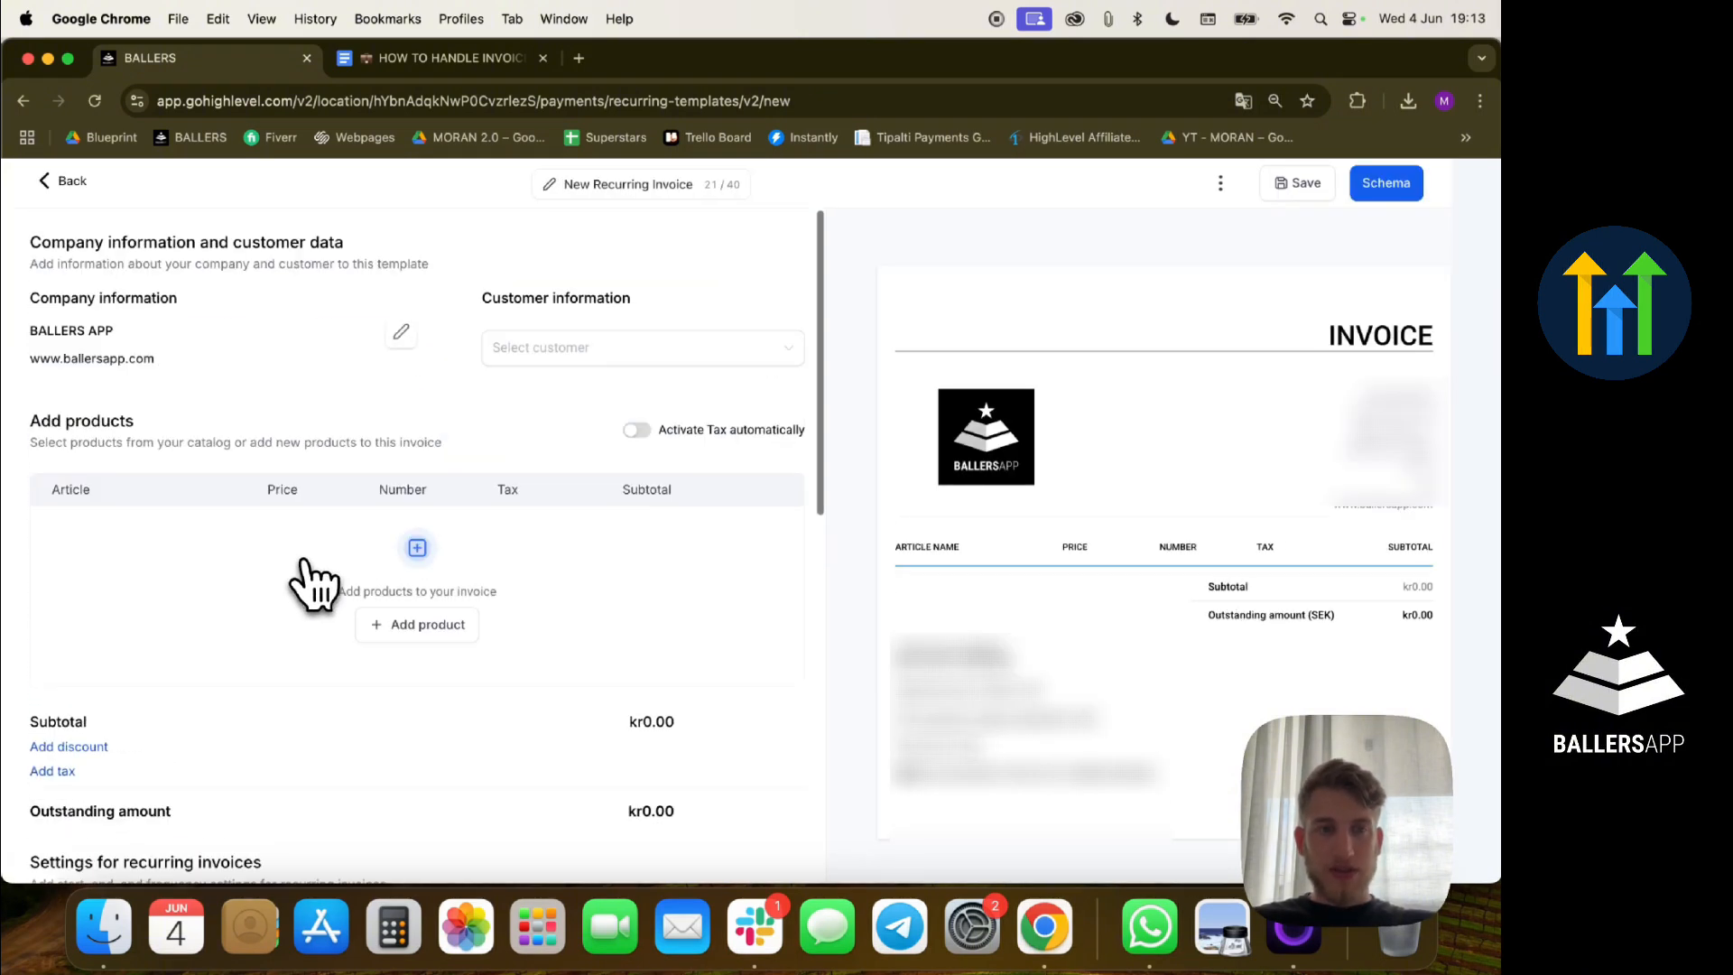
pyautogui.scroll(-2, 309, 582)
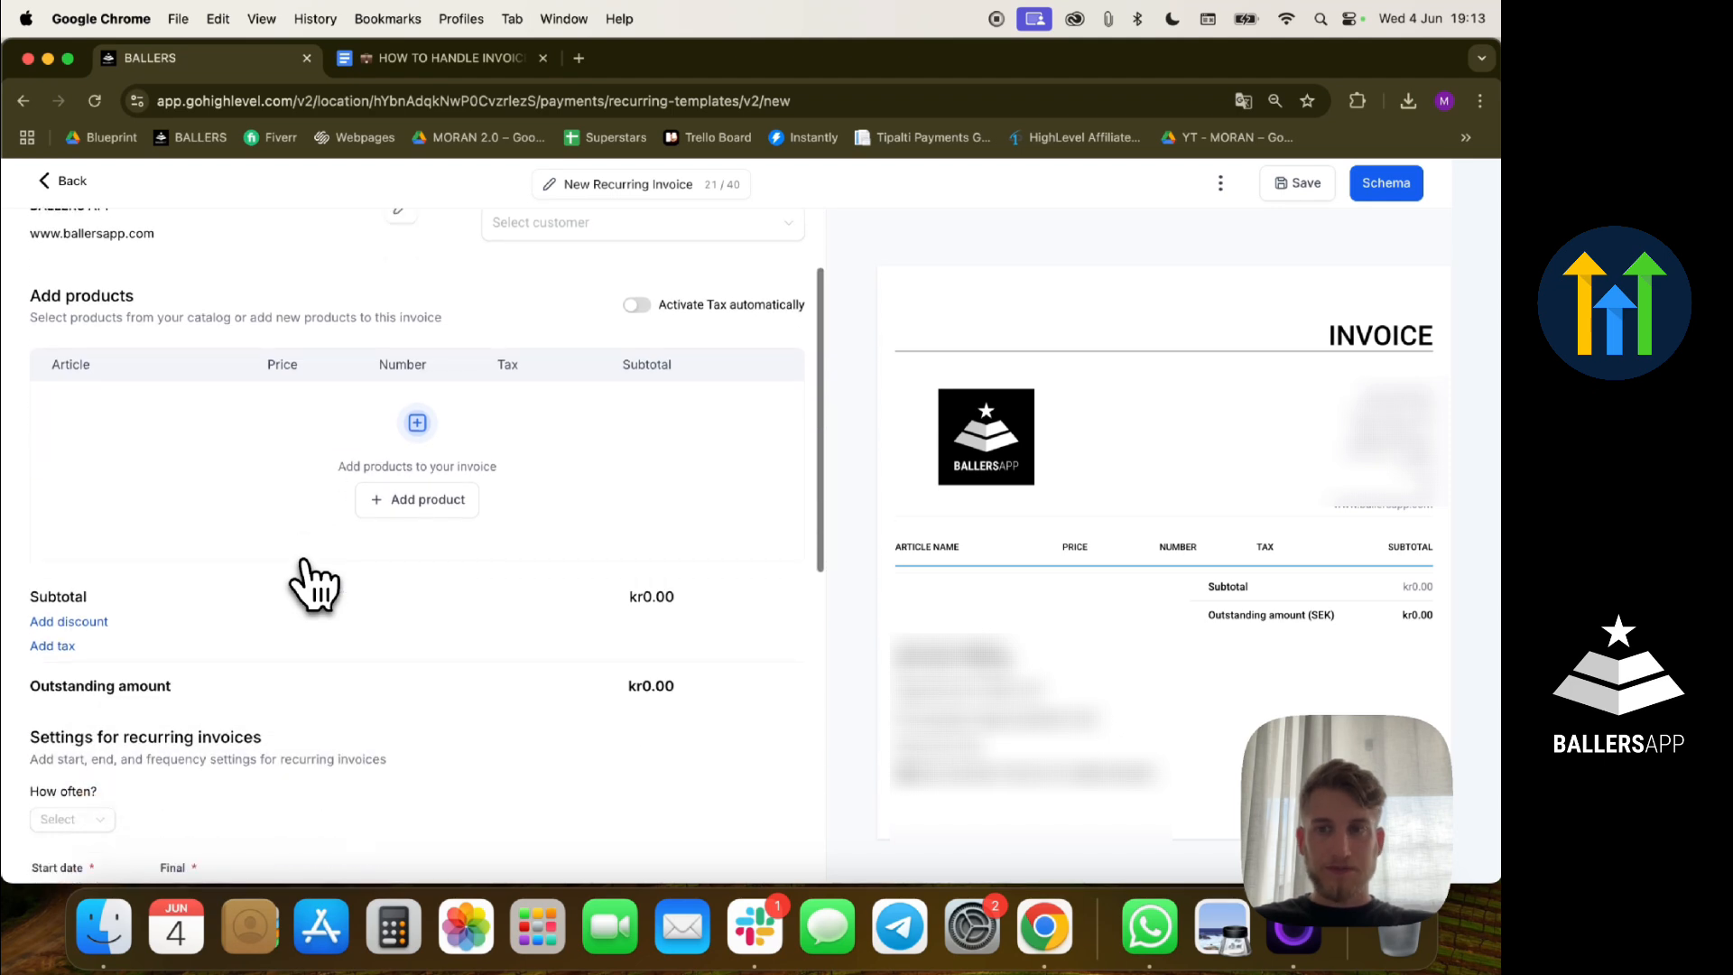
pyautogui.scroll(2, 310, 582)
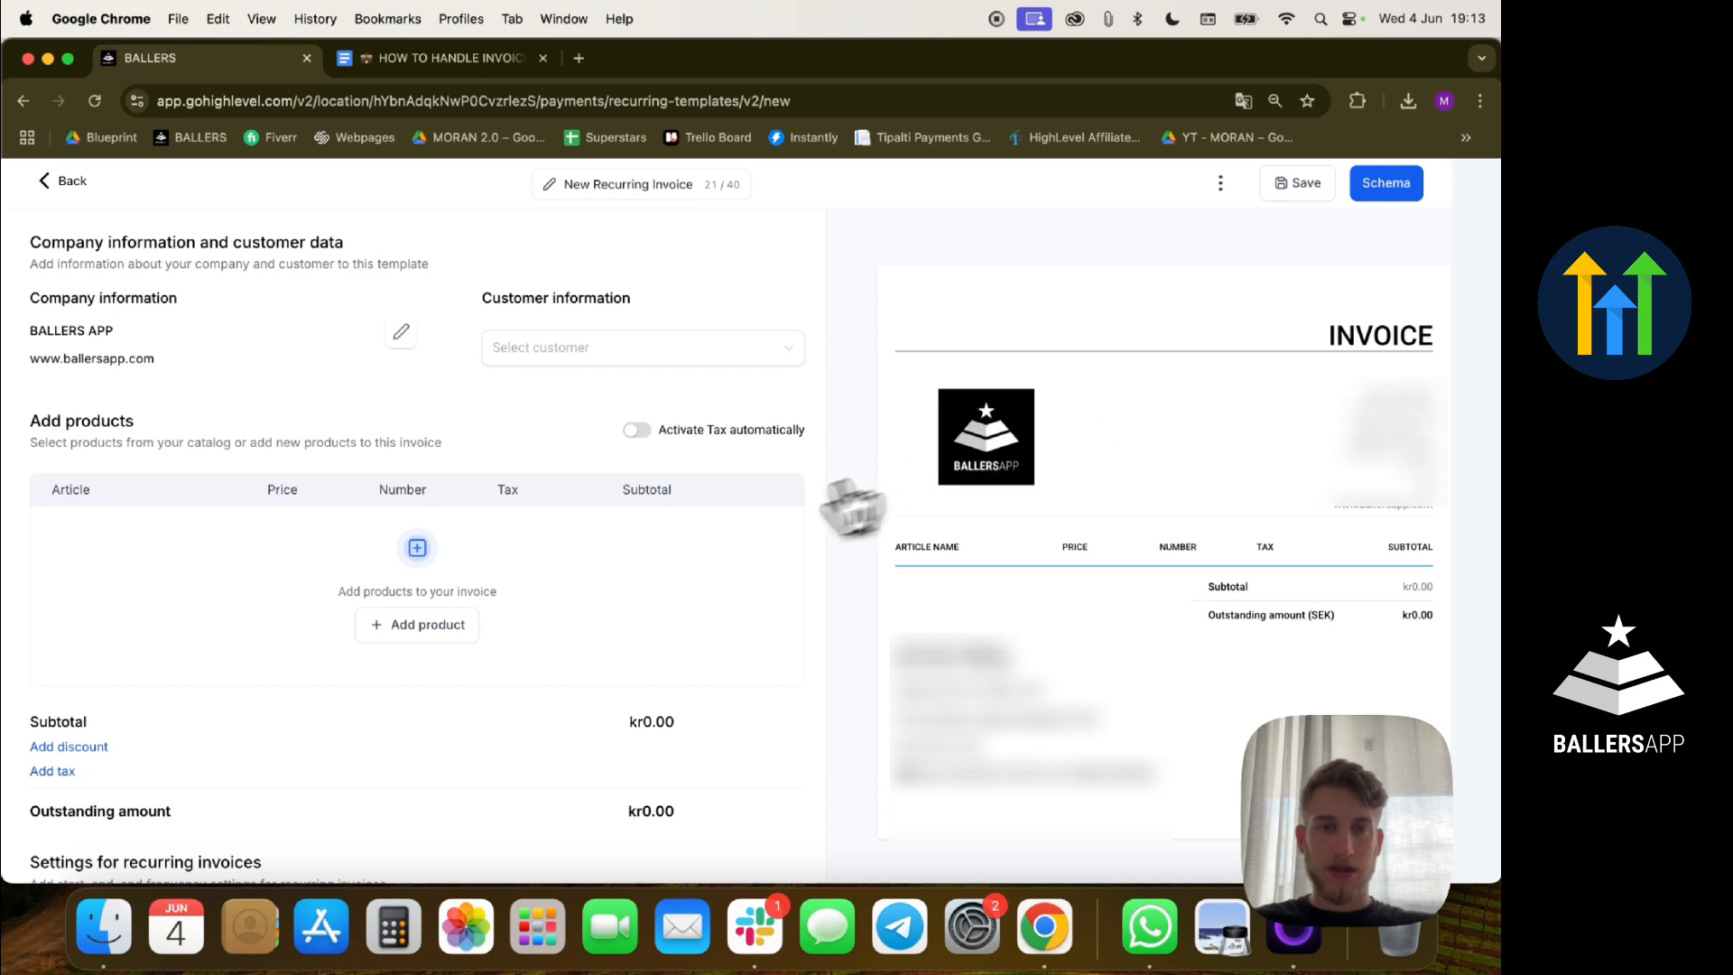
pyautogui.scroll(-2, 735, 533)
pyautogui.scroll(-5, 734, 542)
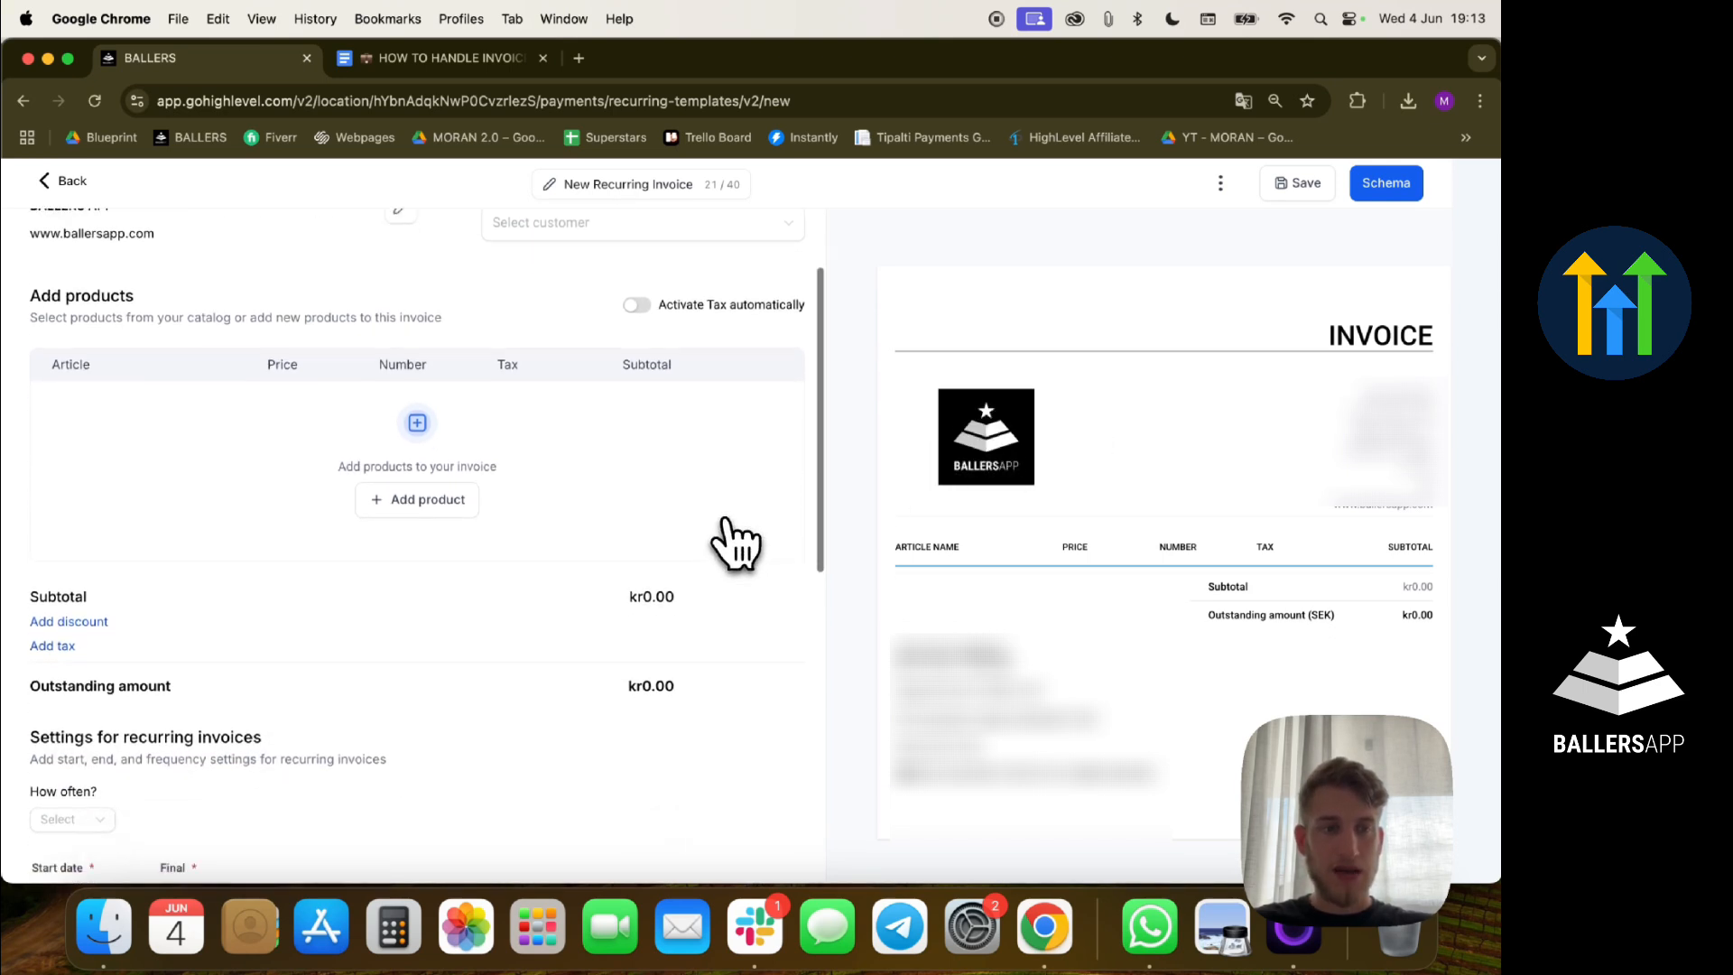
pyautogui.scroll(-8, 735, 542)
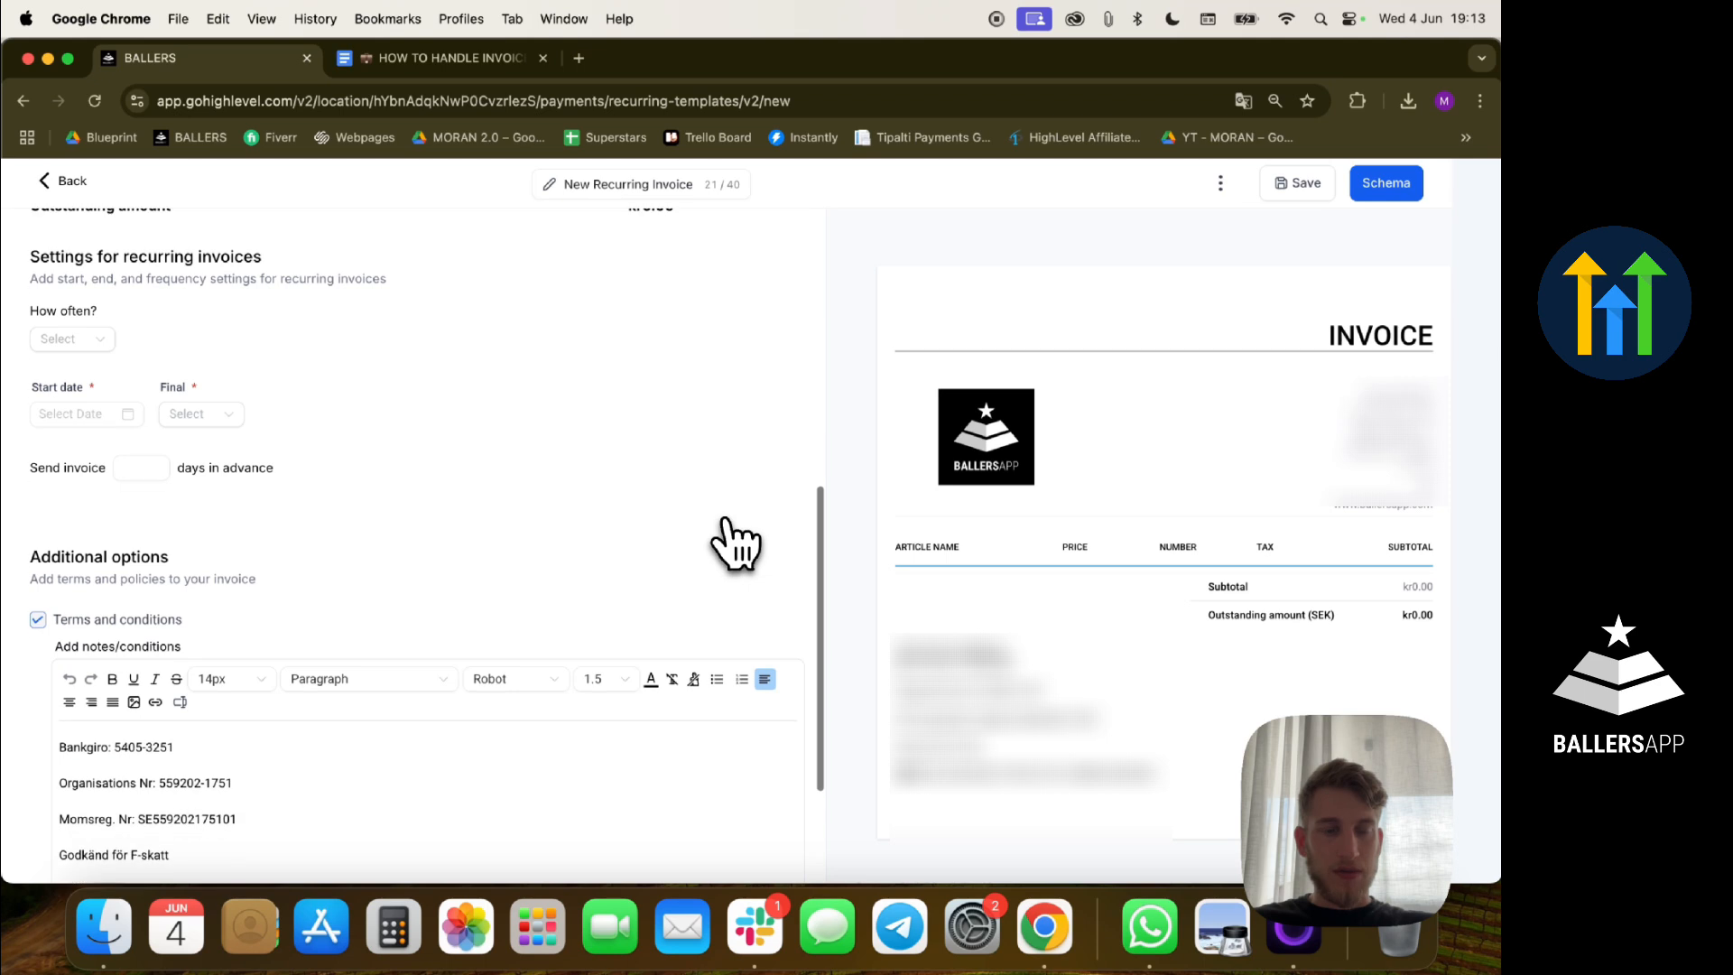
pyautogui.scroll(8, 735, 542)
pyautogui.scroll(4, 380, 641)
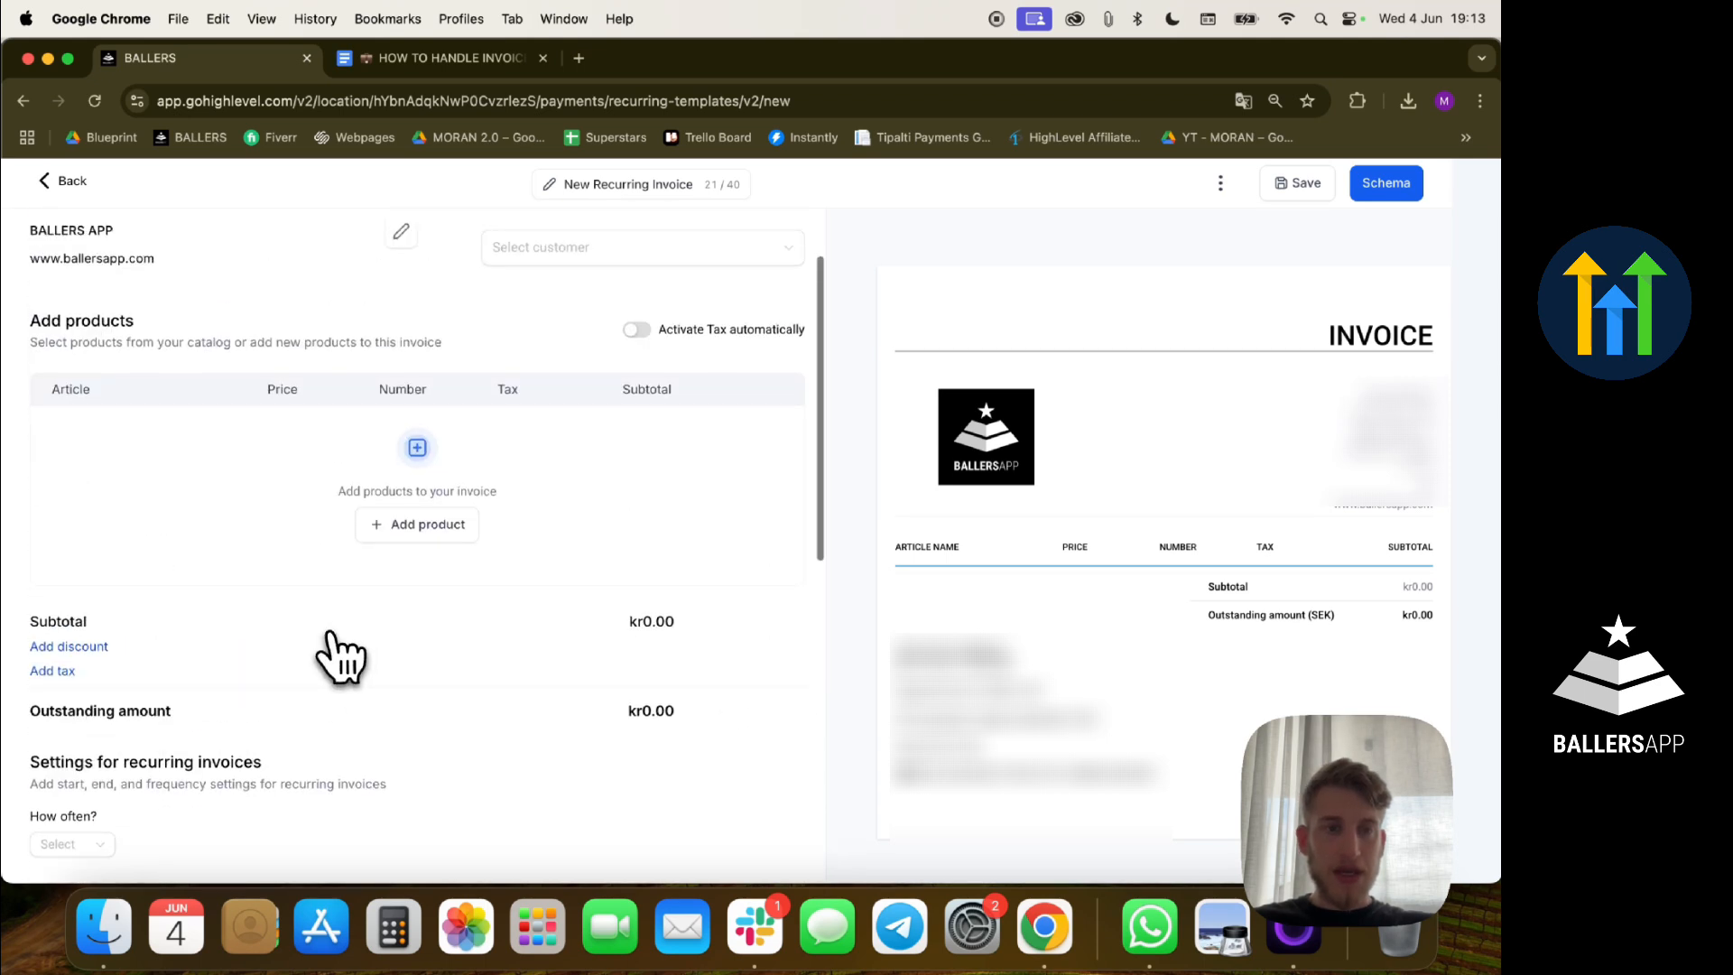
# - Add the product BALLERS SUPERSTARS 2.0 as a line item on the recurring invoice
pyautogui.click(422, 521)
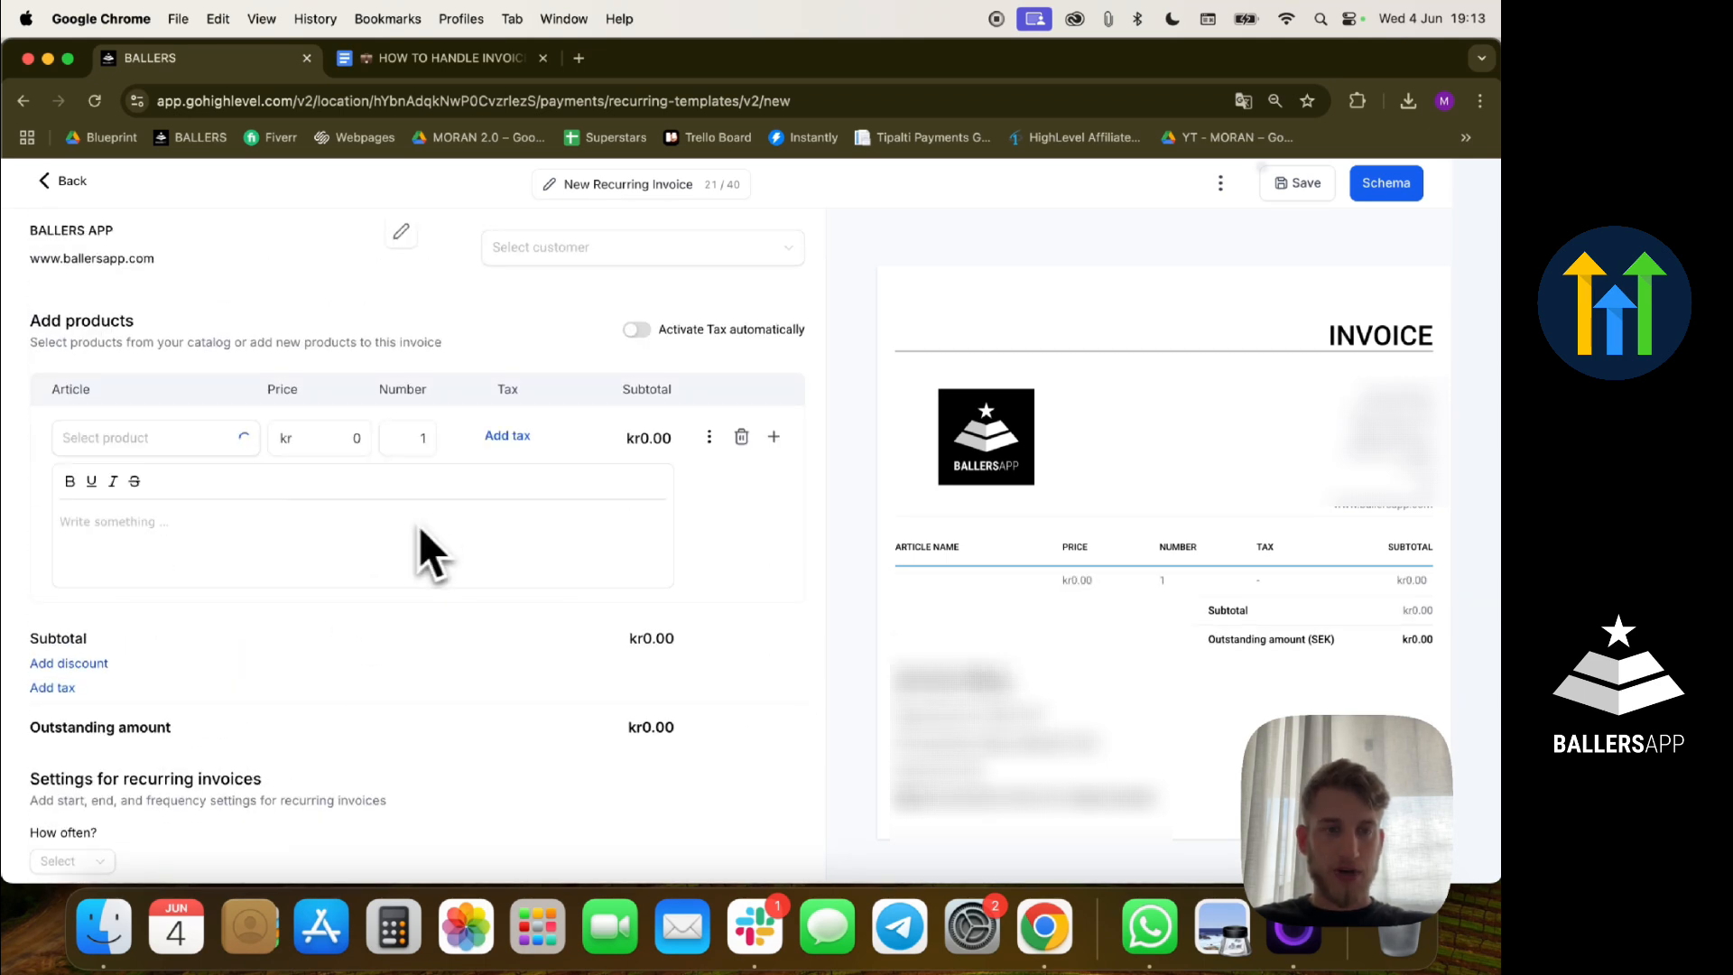
pyautogui.click(203, 444)
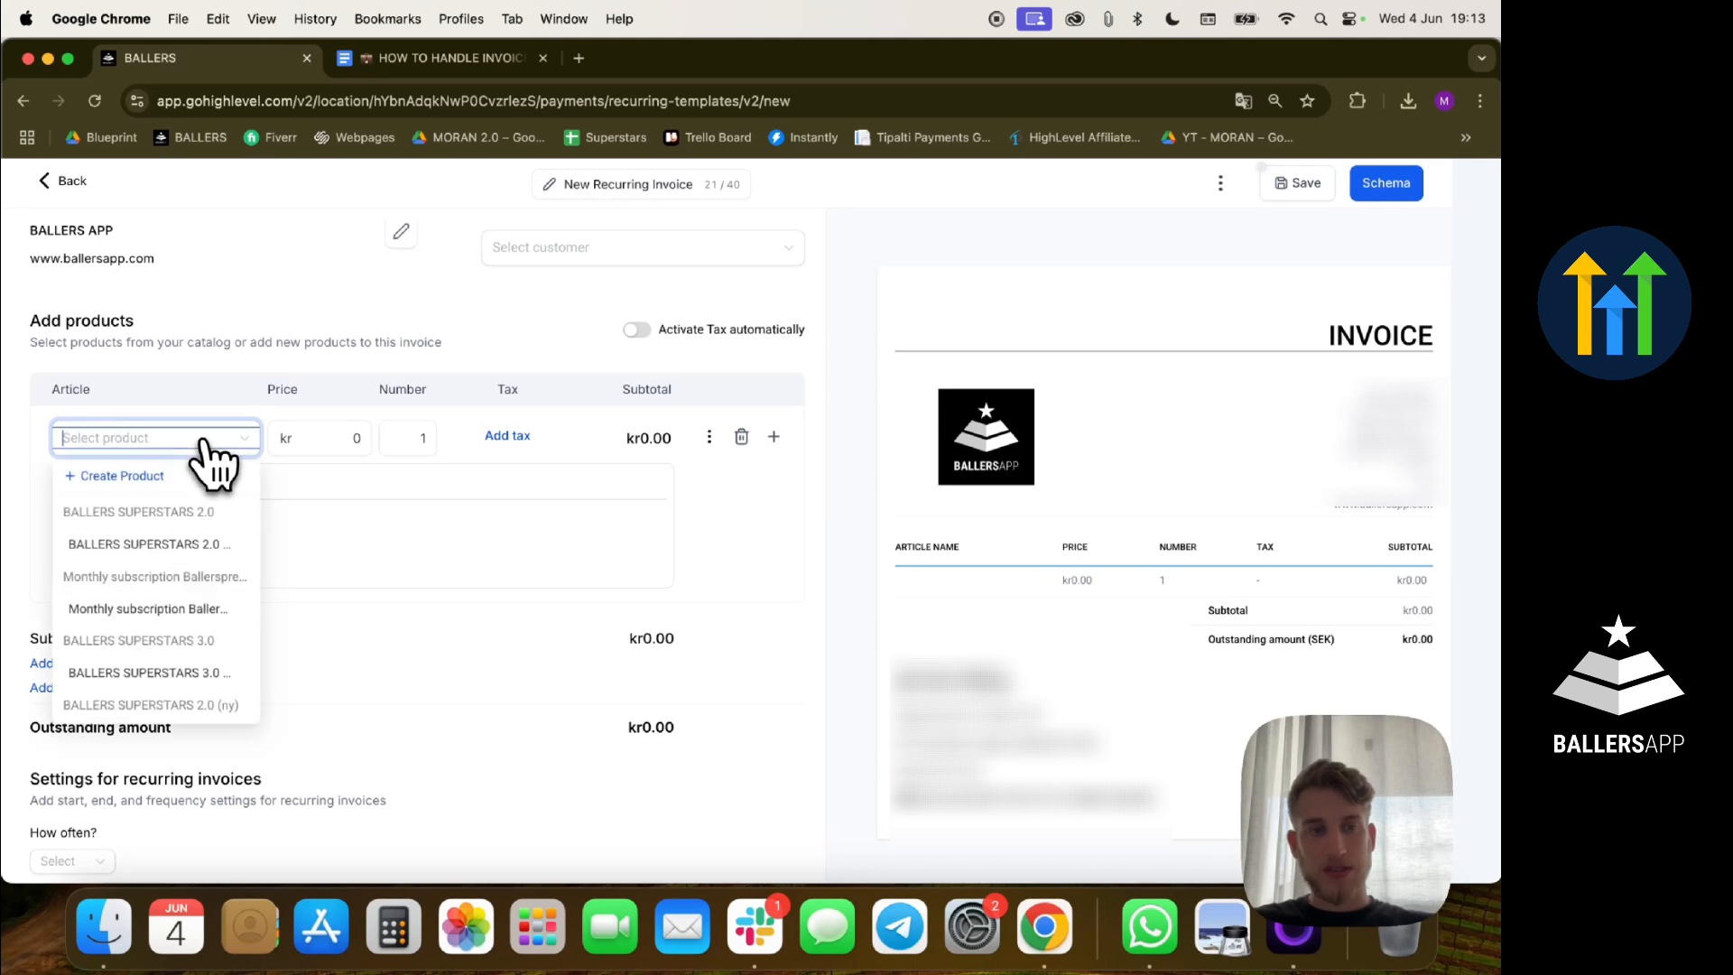
pyautogui.click(184, 551)
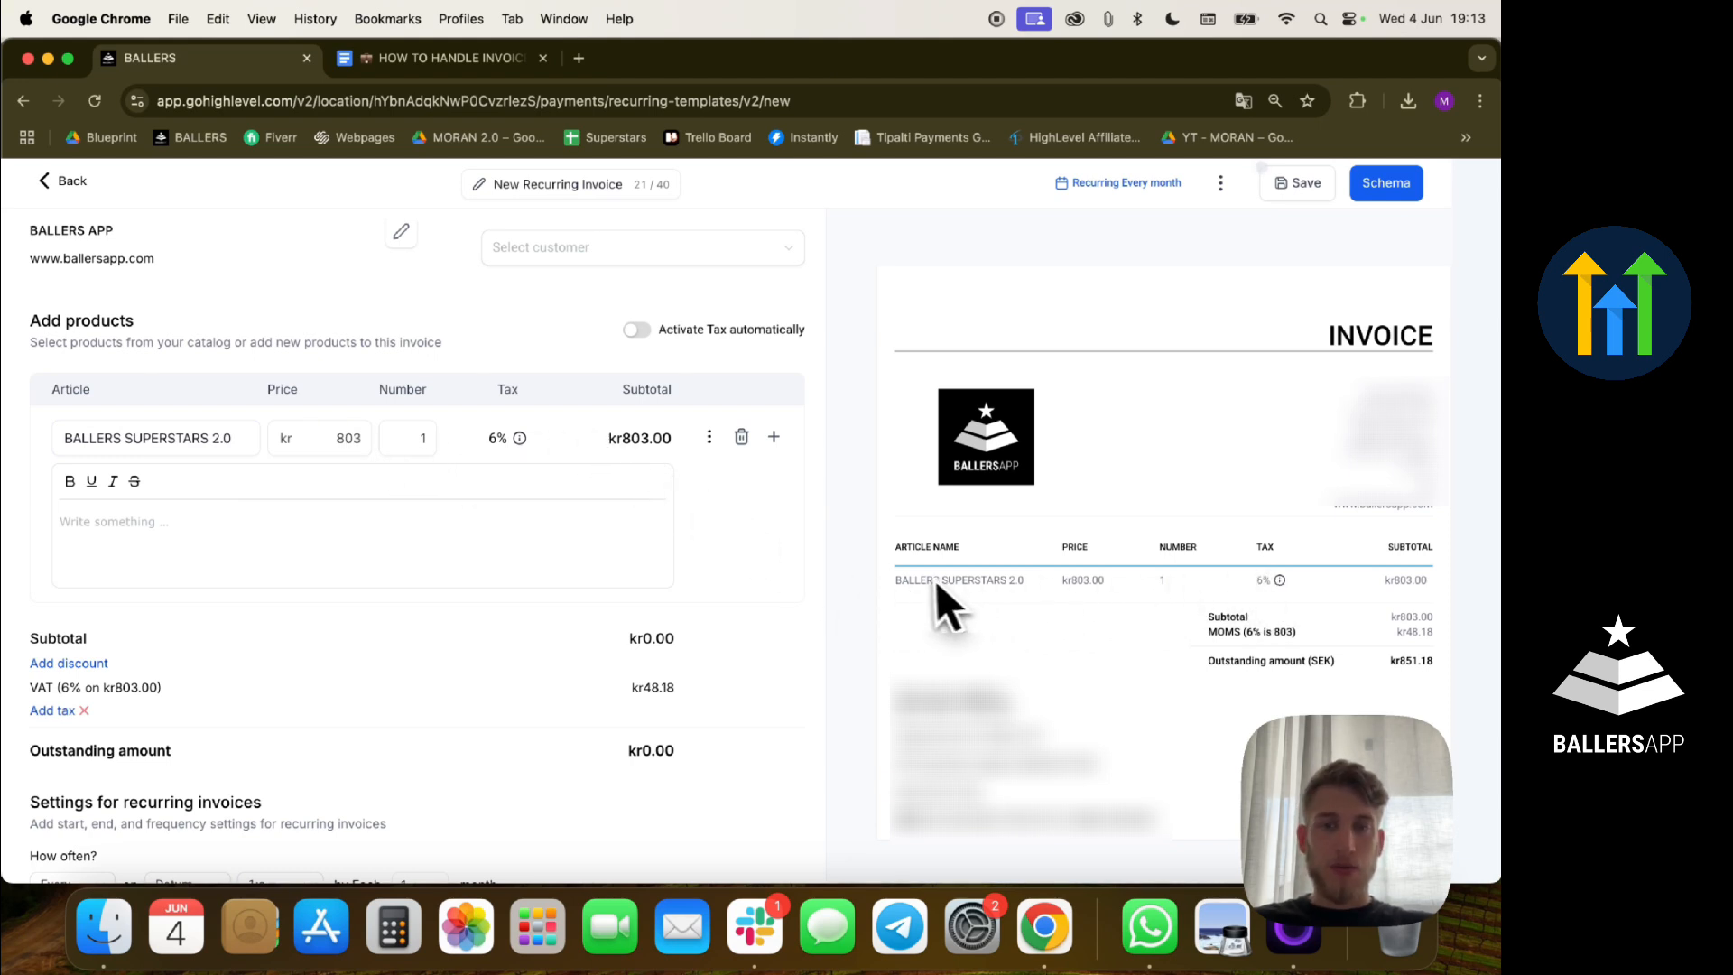
# - Examine the invoice's customer selection, tax, totals and recurrence settings with the product added
pyautogui.scroll(-3, 592, 681)
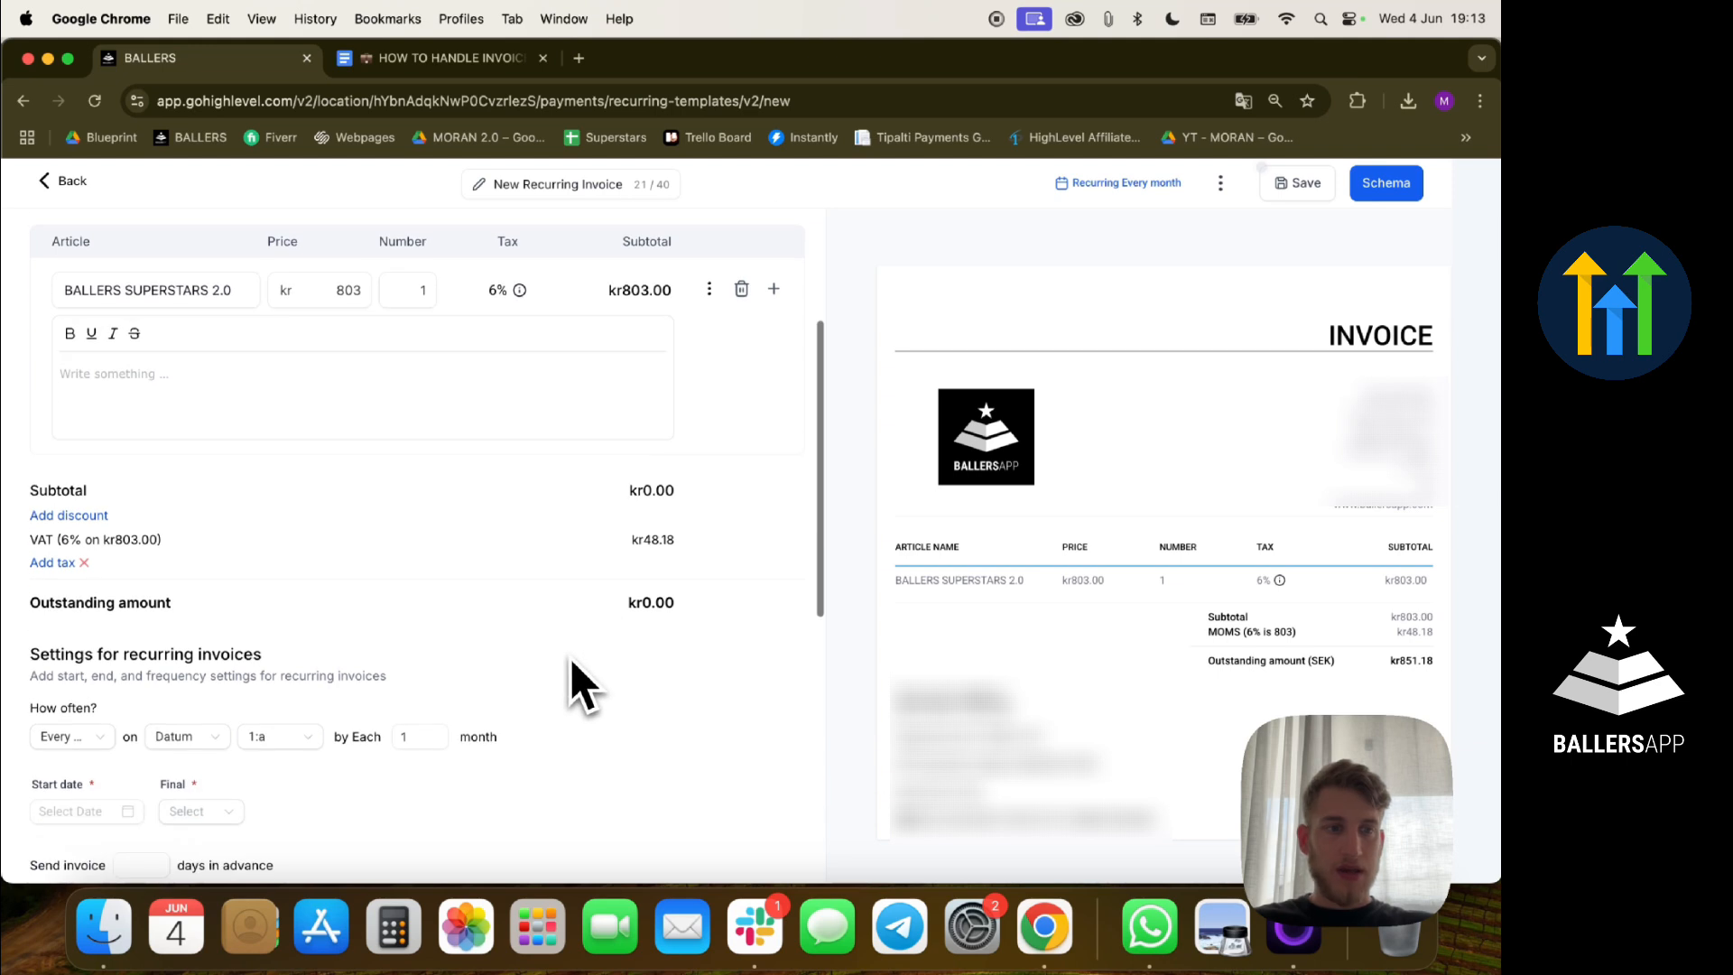
pyautogui.scroll(5, 572, 681)
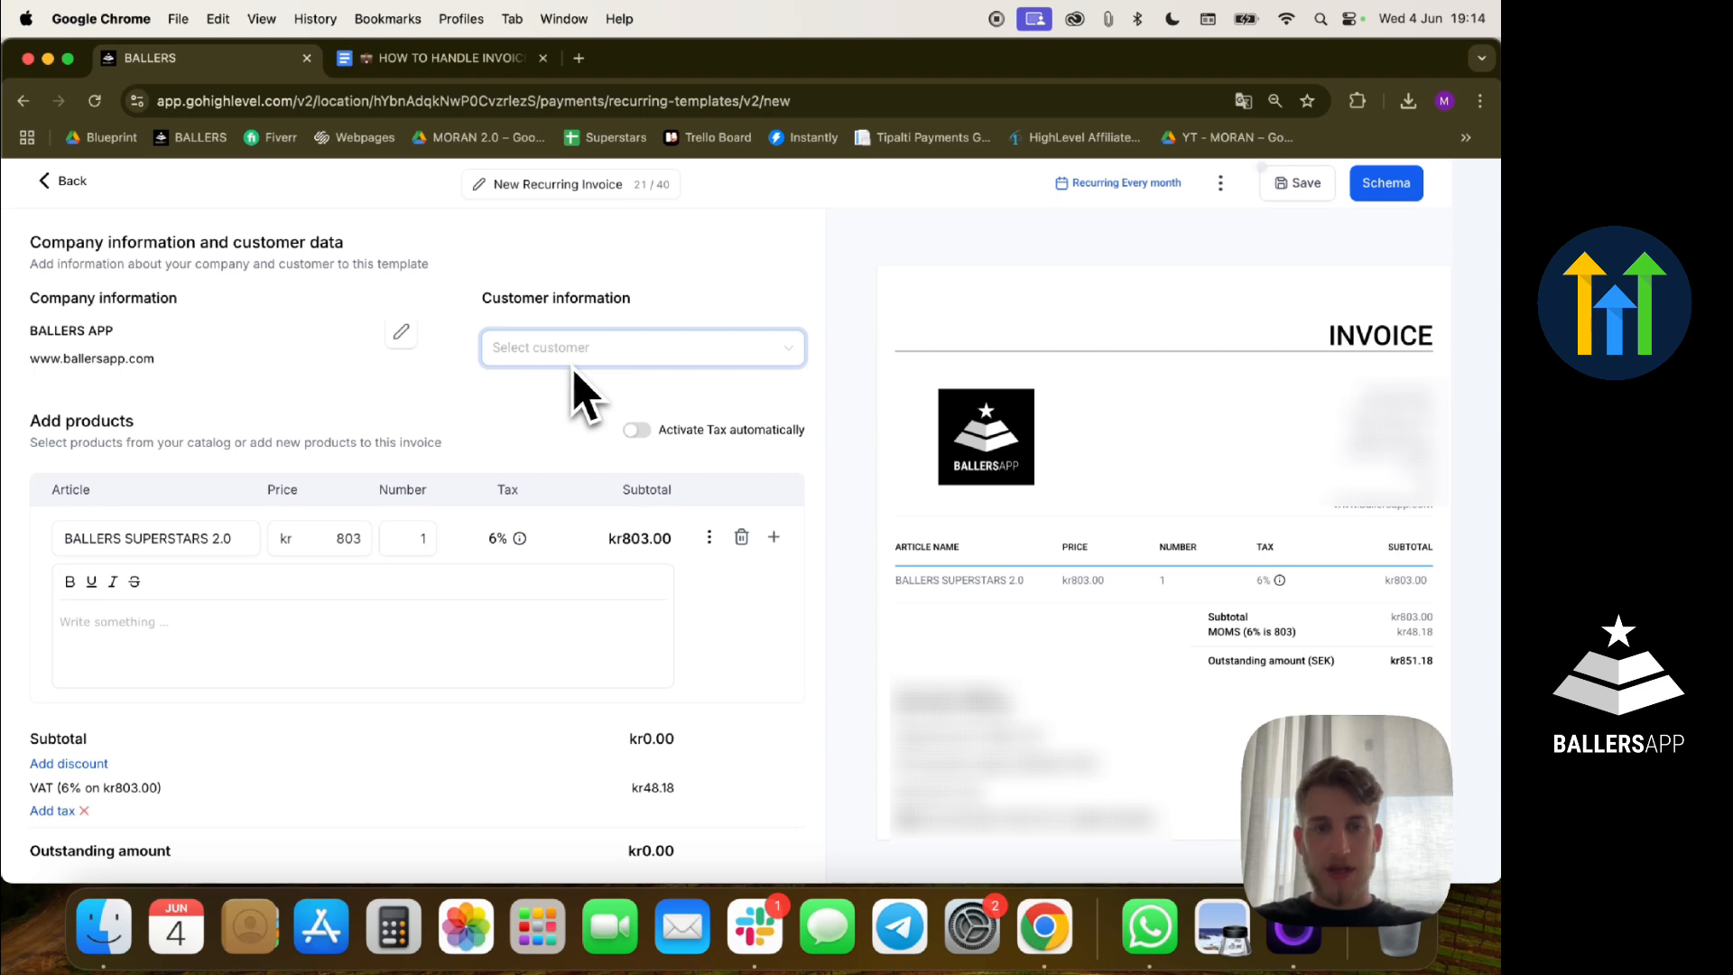
pyautogui.scroll(-5, 541, 587)
pyautogui.scroll(-1, 542, 600)
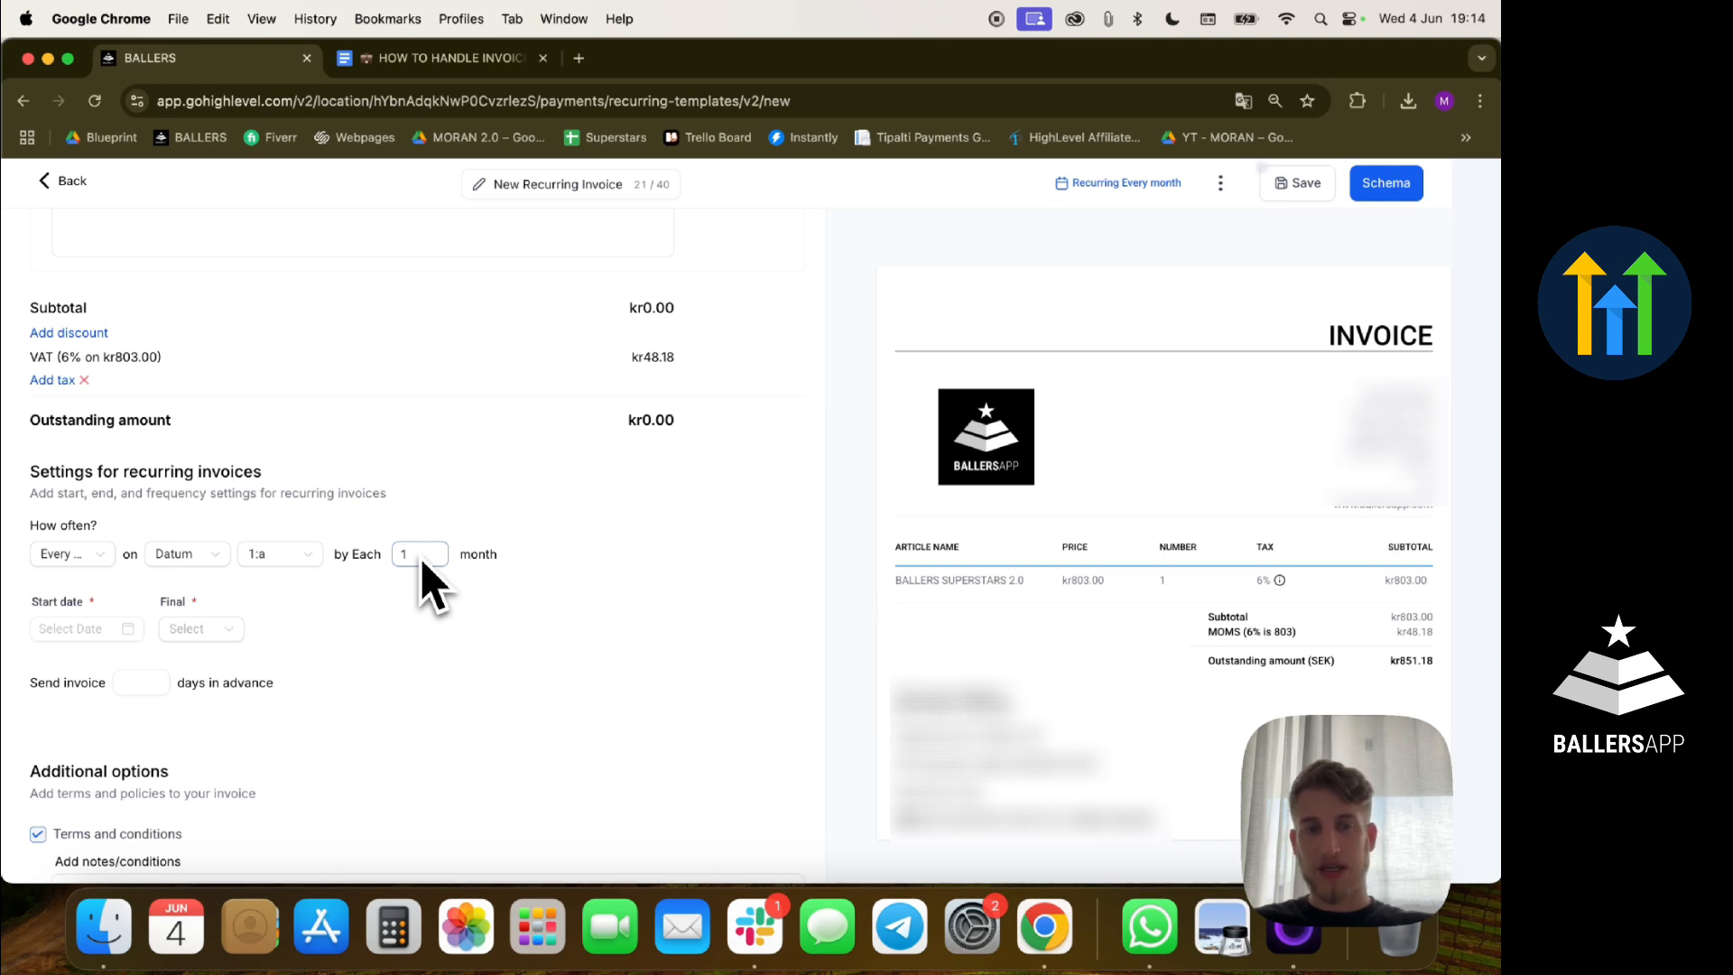
pyautogui.scroll(-3, 476, 697)
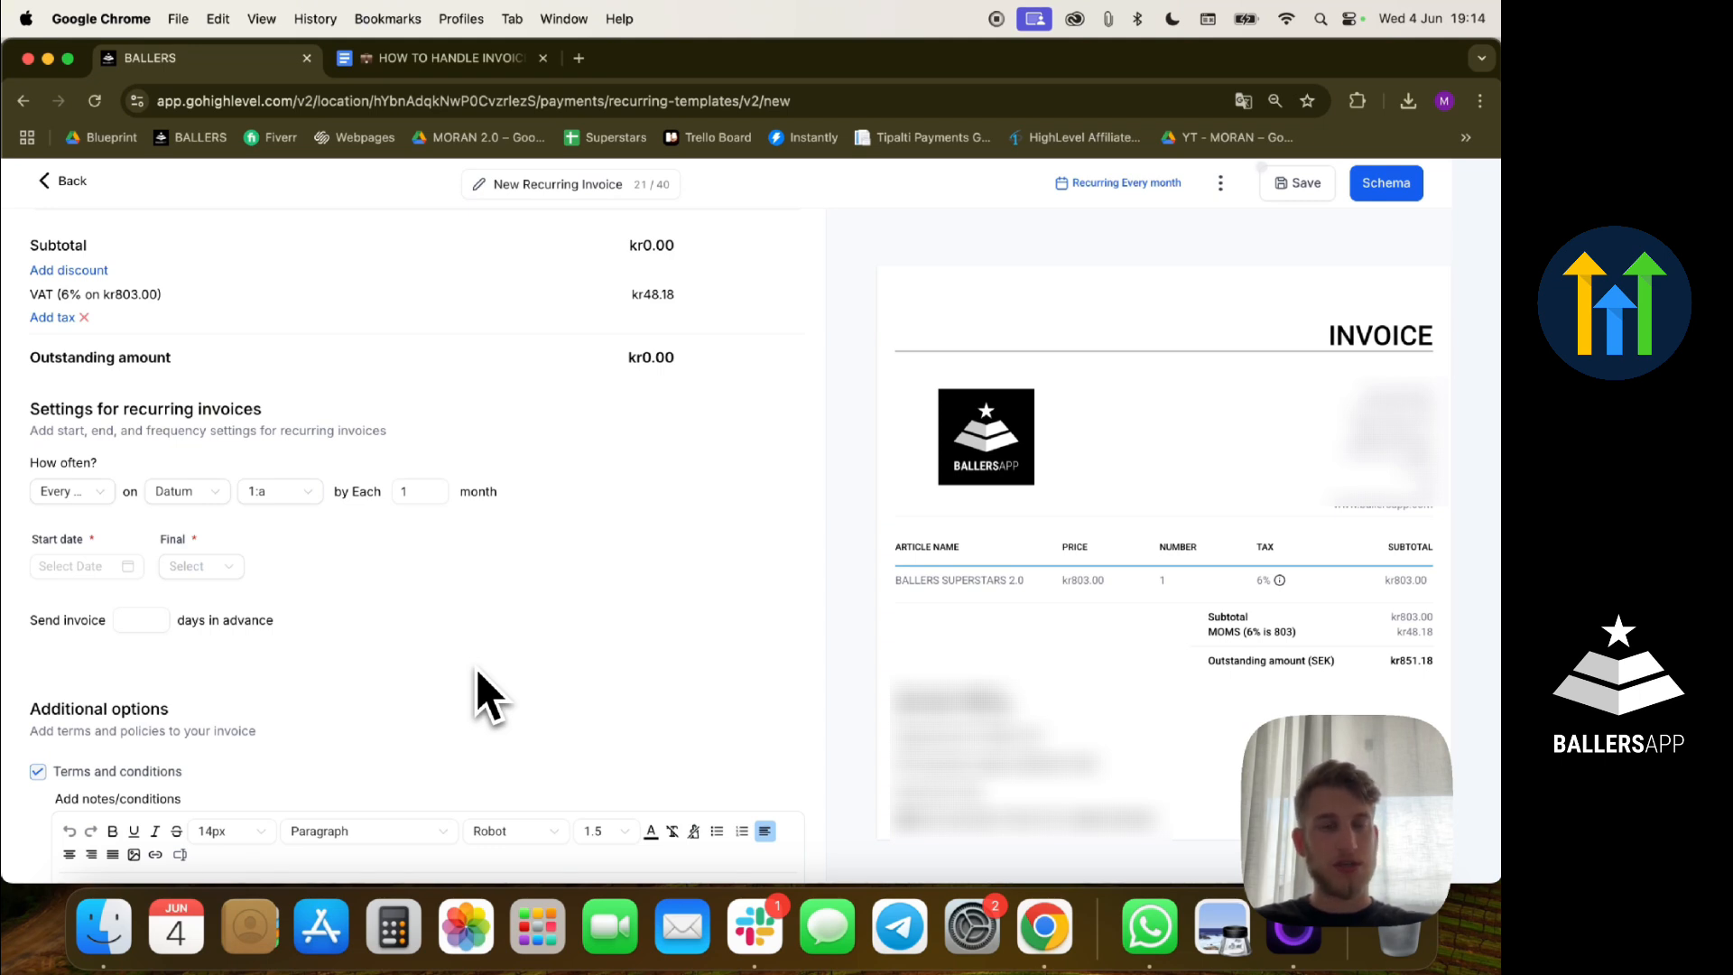
pyautogui.scroll(3, 483, 697)
pyautogui.scroll(5, 438, 639)
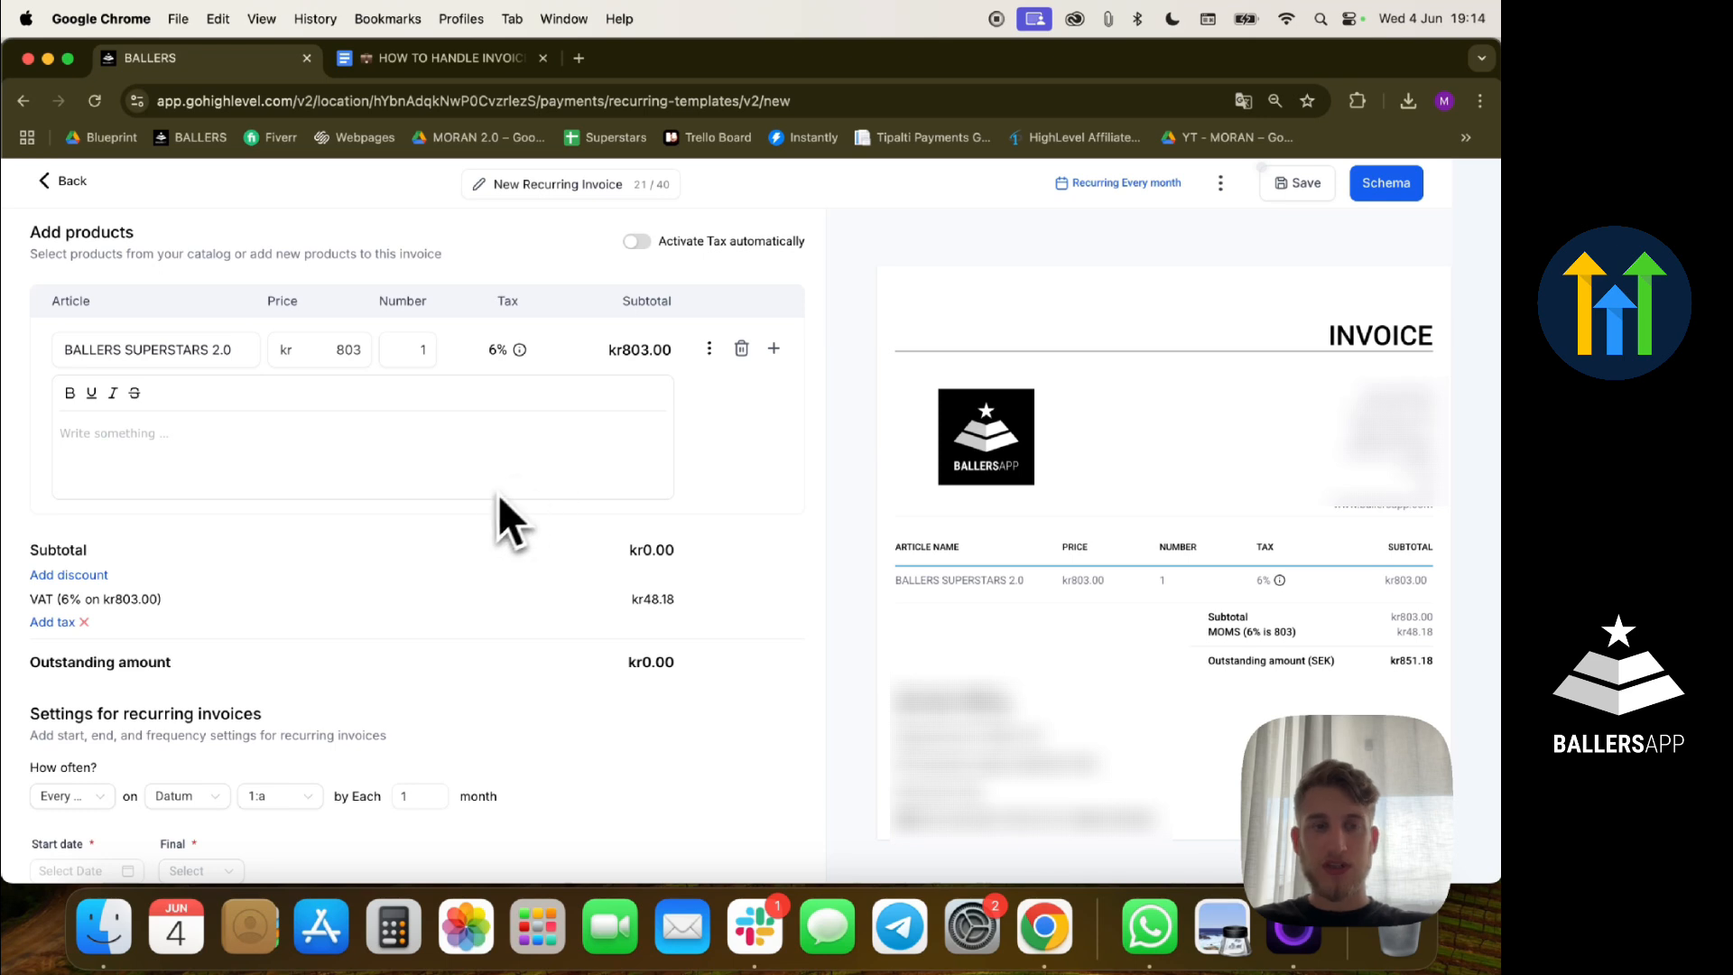
pyautogui.scroll(3, 498, 494)
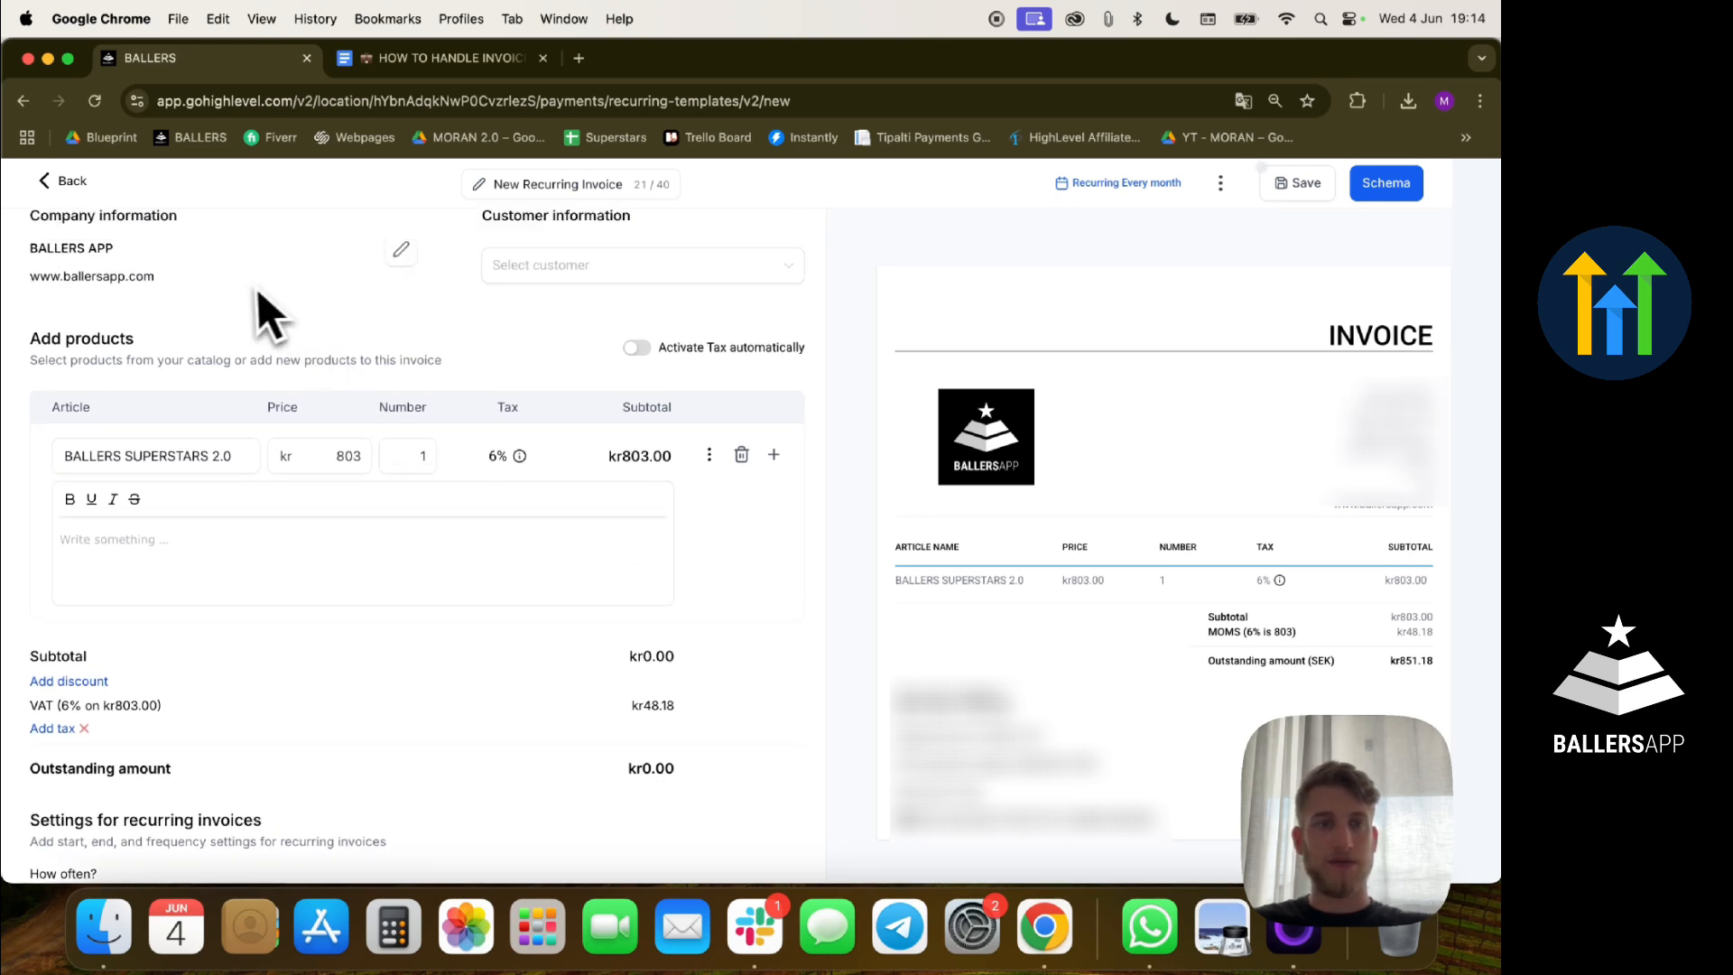
pyautogui.scroll(2, 257, 316)
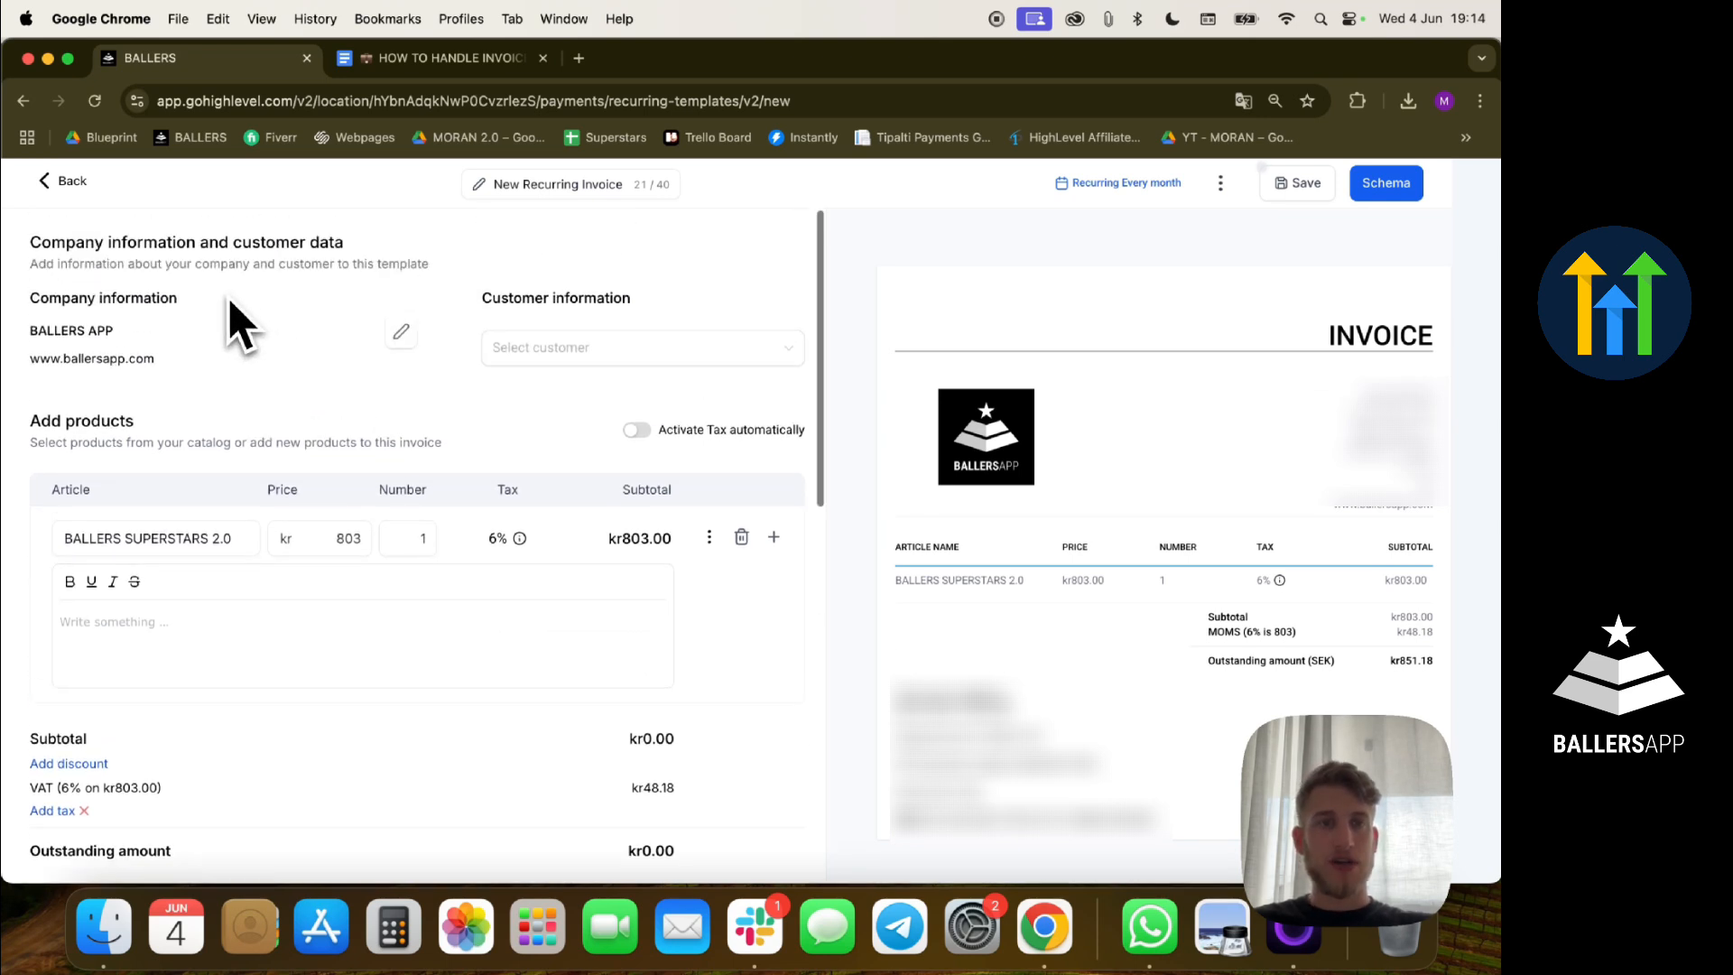
# - Leave the unsaved recurring invoice and review the payment providers available under Payment Integrations
pyautogui.click(73, 182)
pyautogui.click(919, 248)
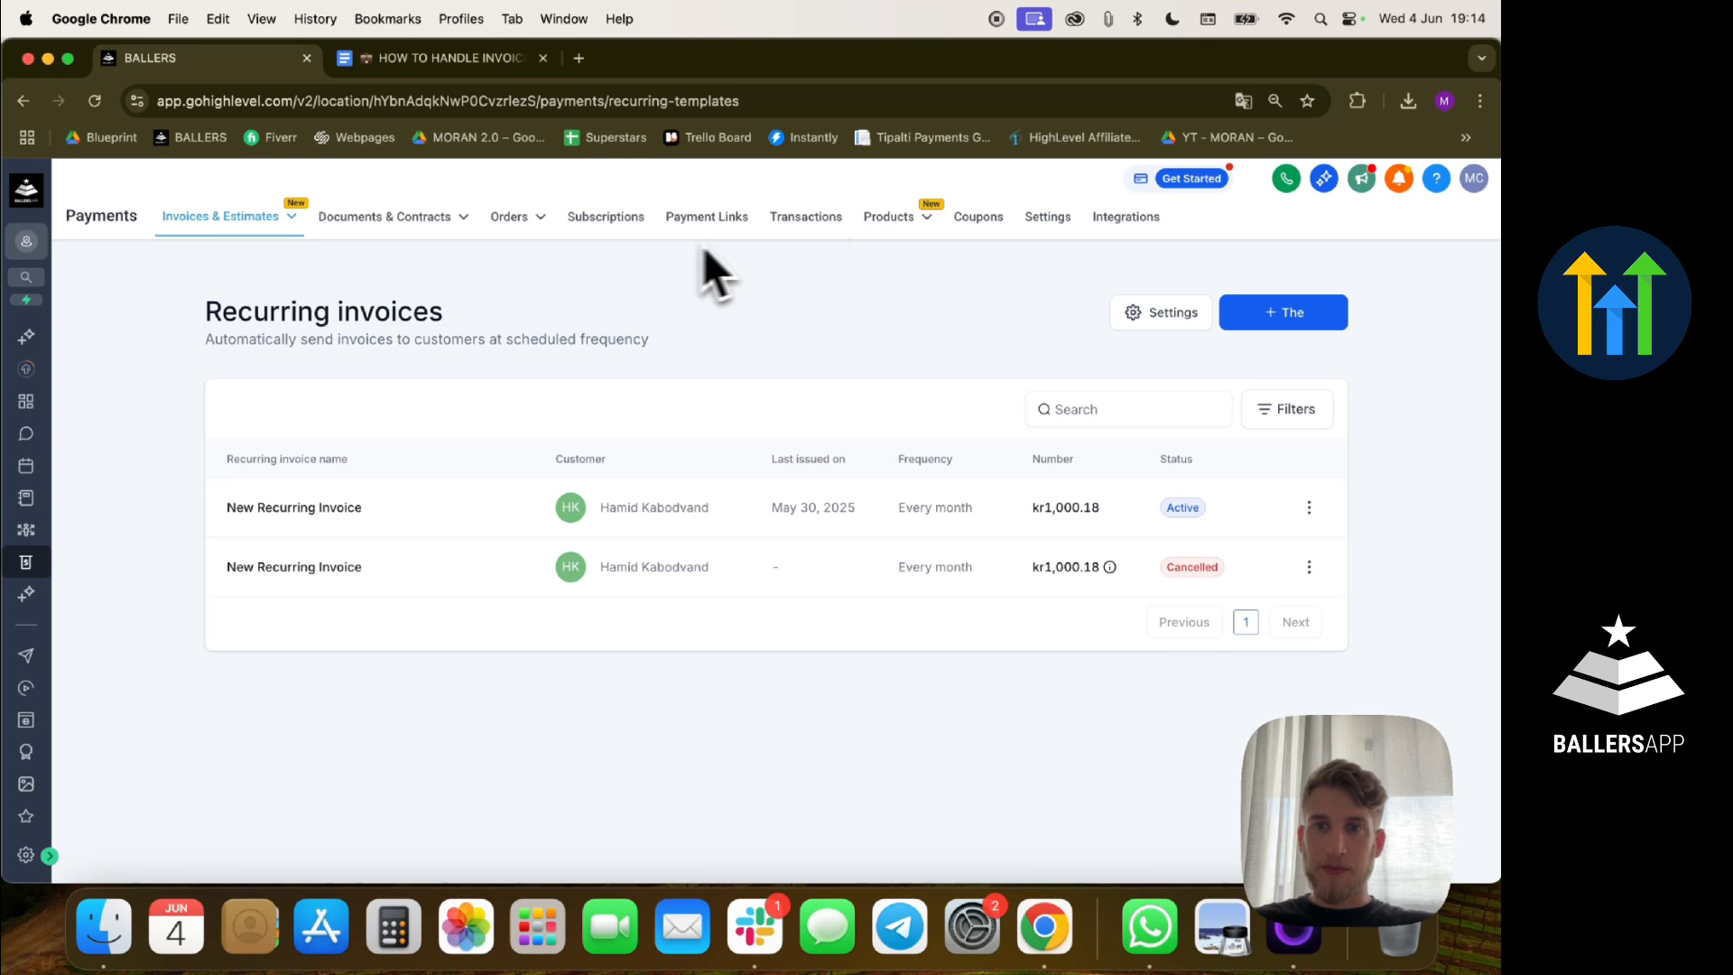
pyautogui.click(1121, 231)
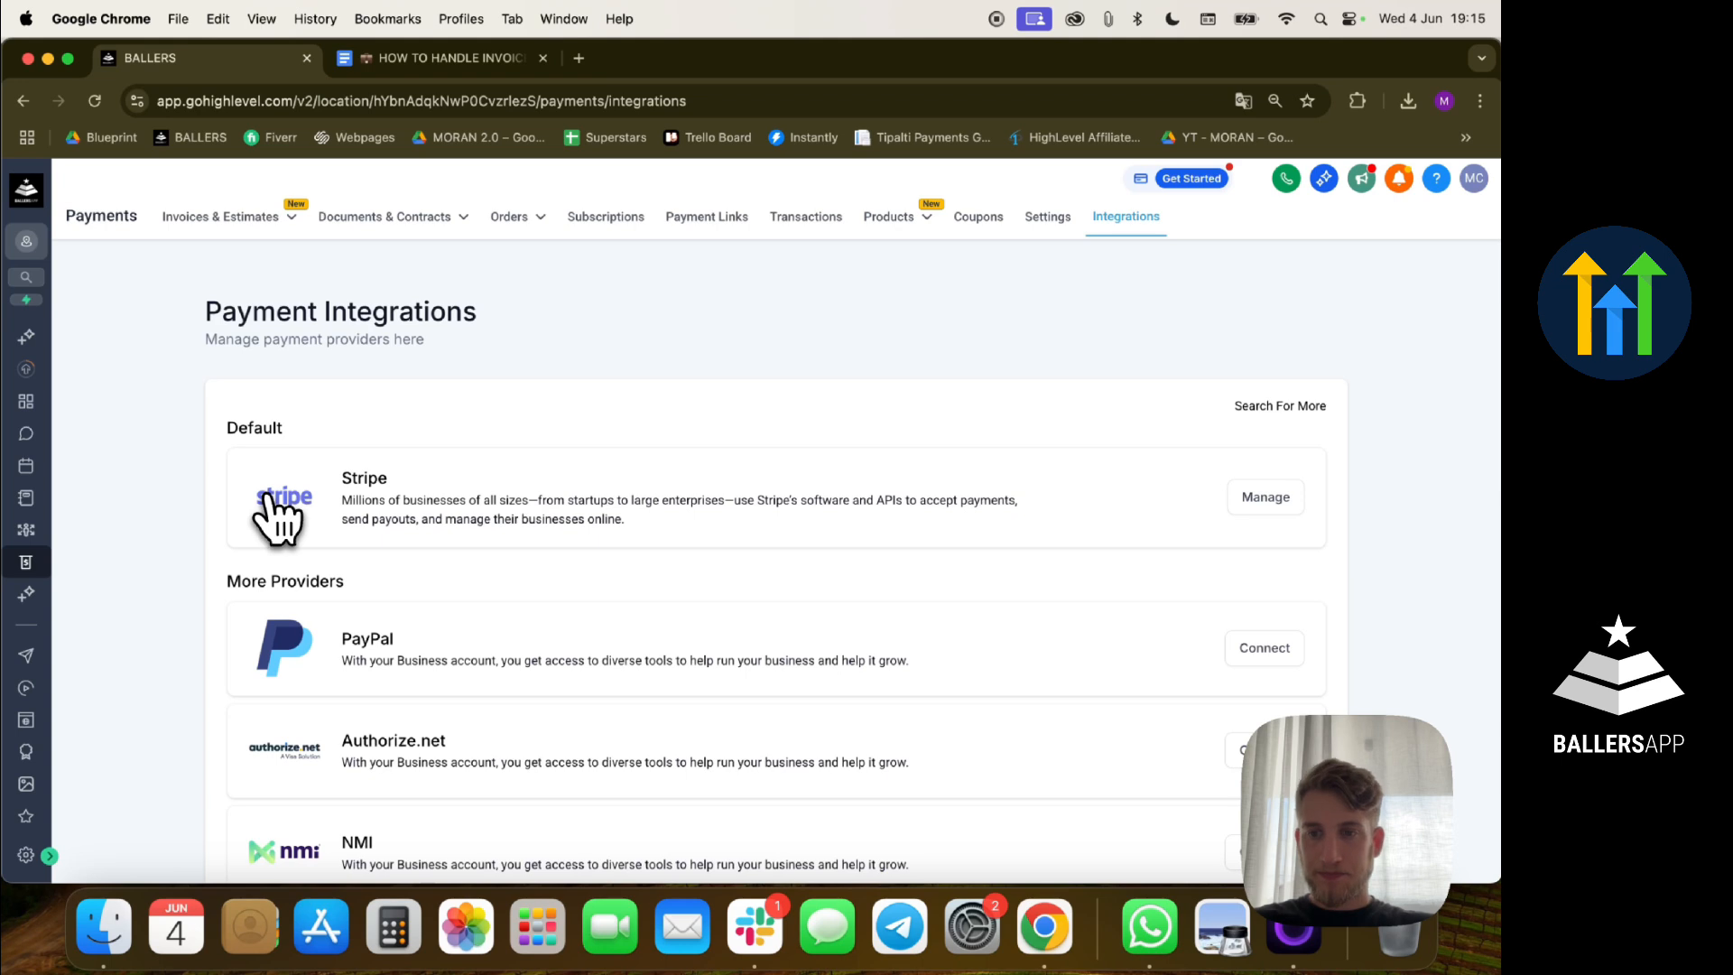
pyautogui.scroll(-2, 826, 447)
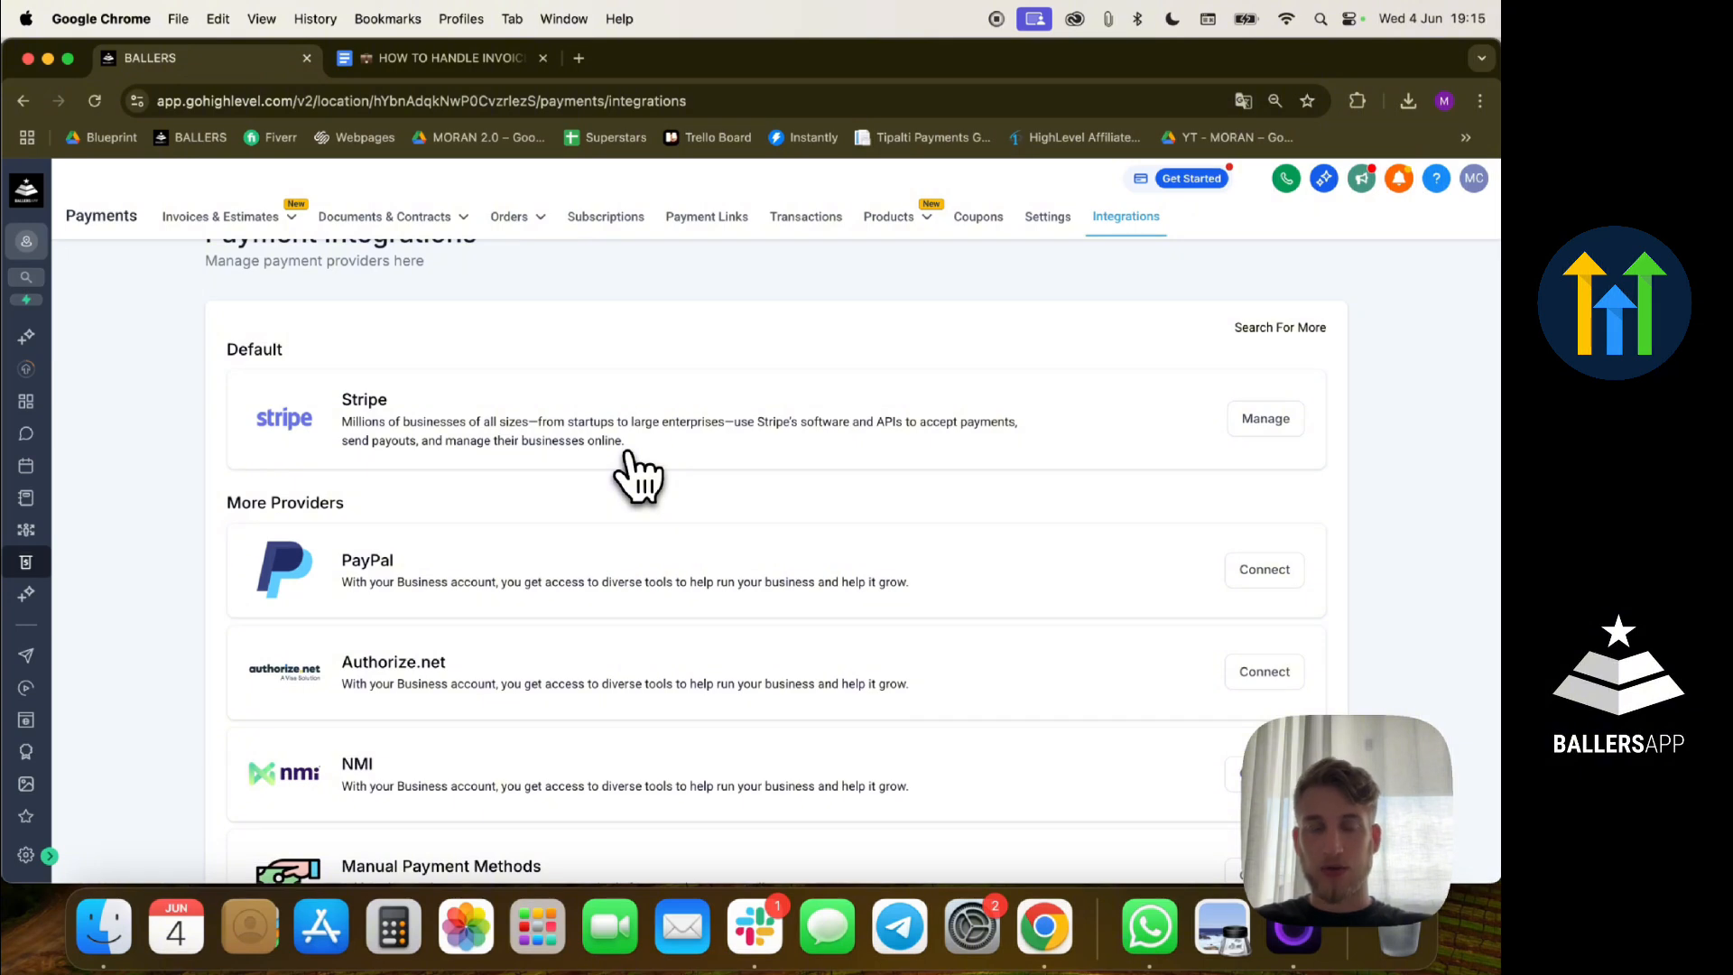
pyautogui.scroll(-5, 629, 456)
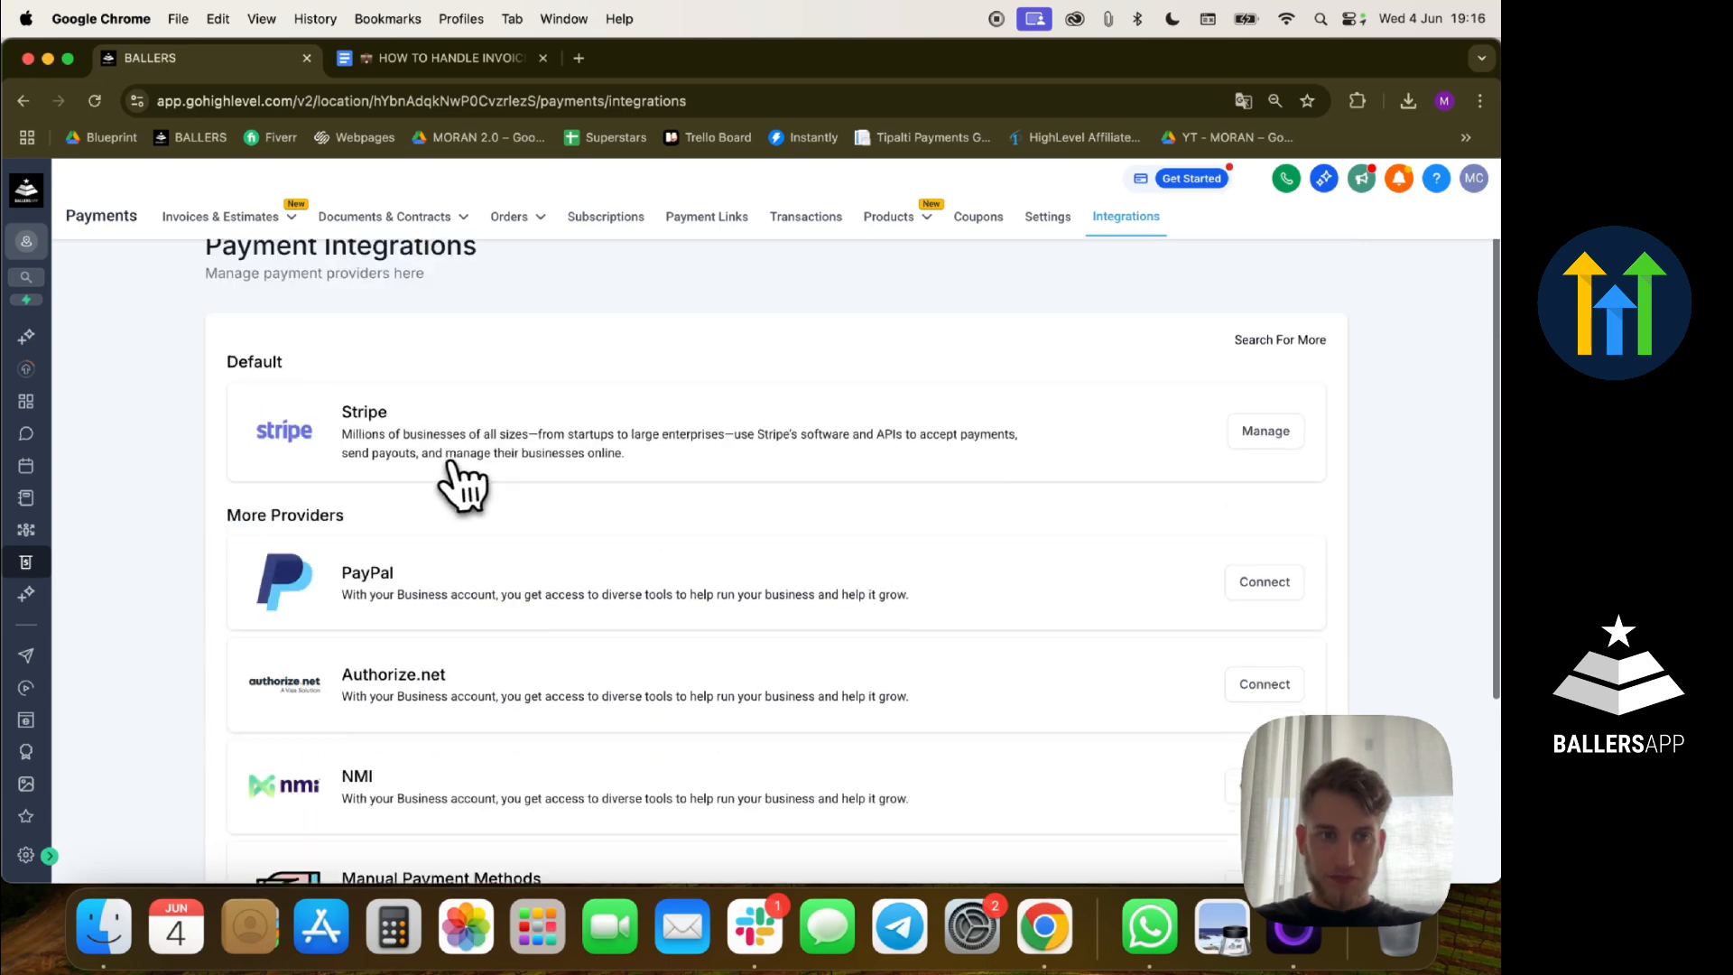
pyautogui.scroll(5, 457, 484)
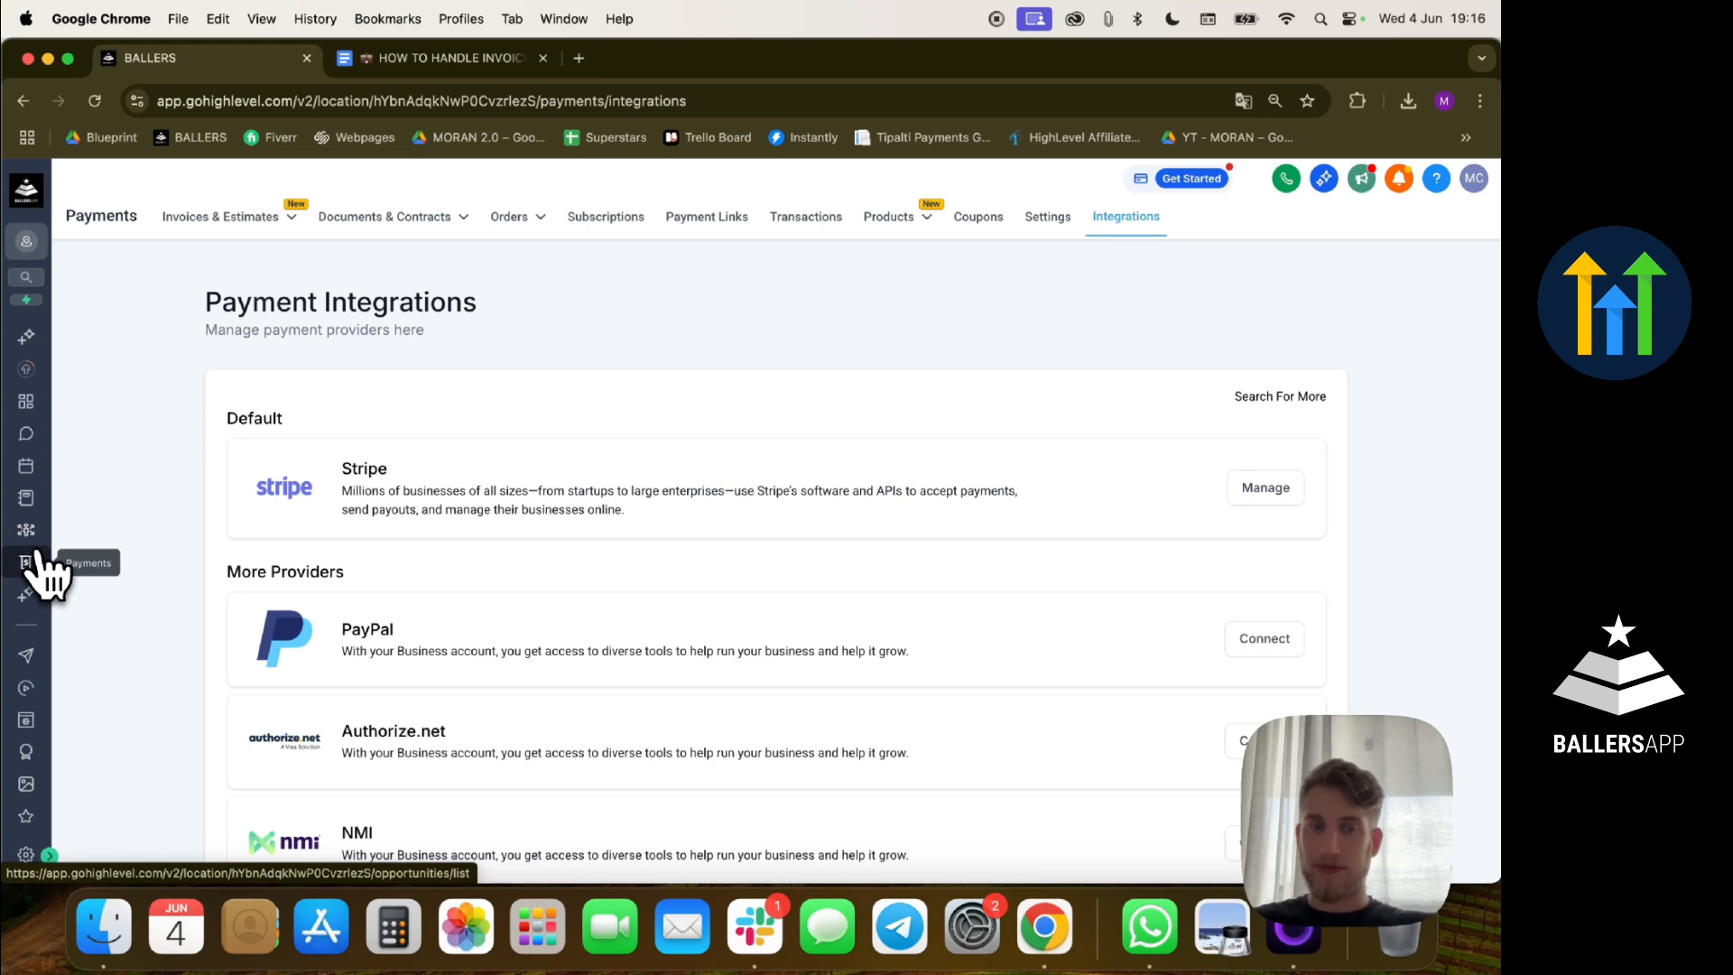
# - Open the workflow "Invoice Not Paid -Automatic SMS Reminders" from the automation workflow list
pyautogui.click(26, 689)
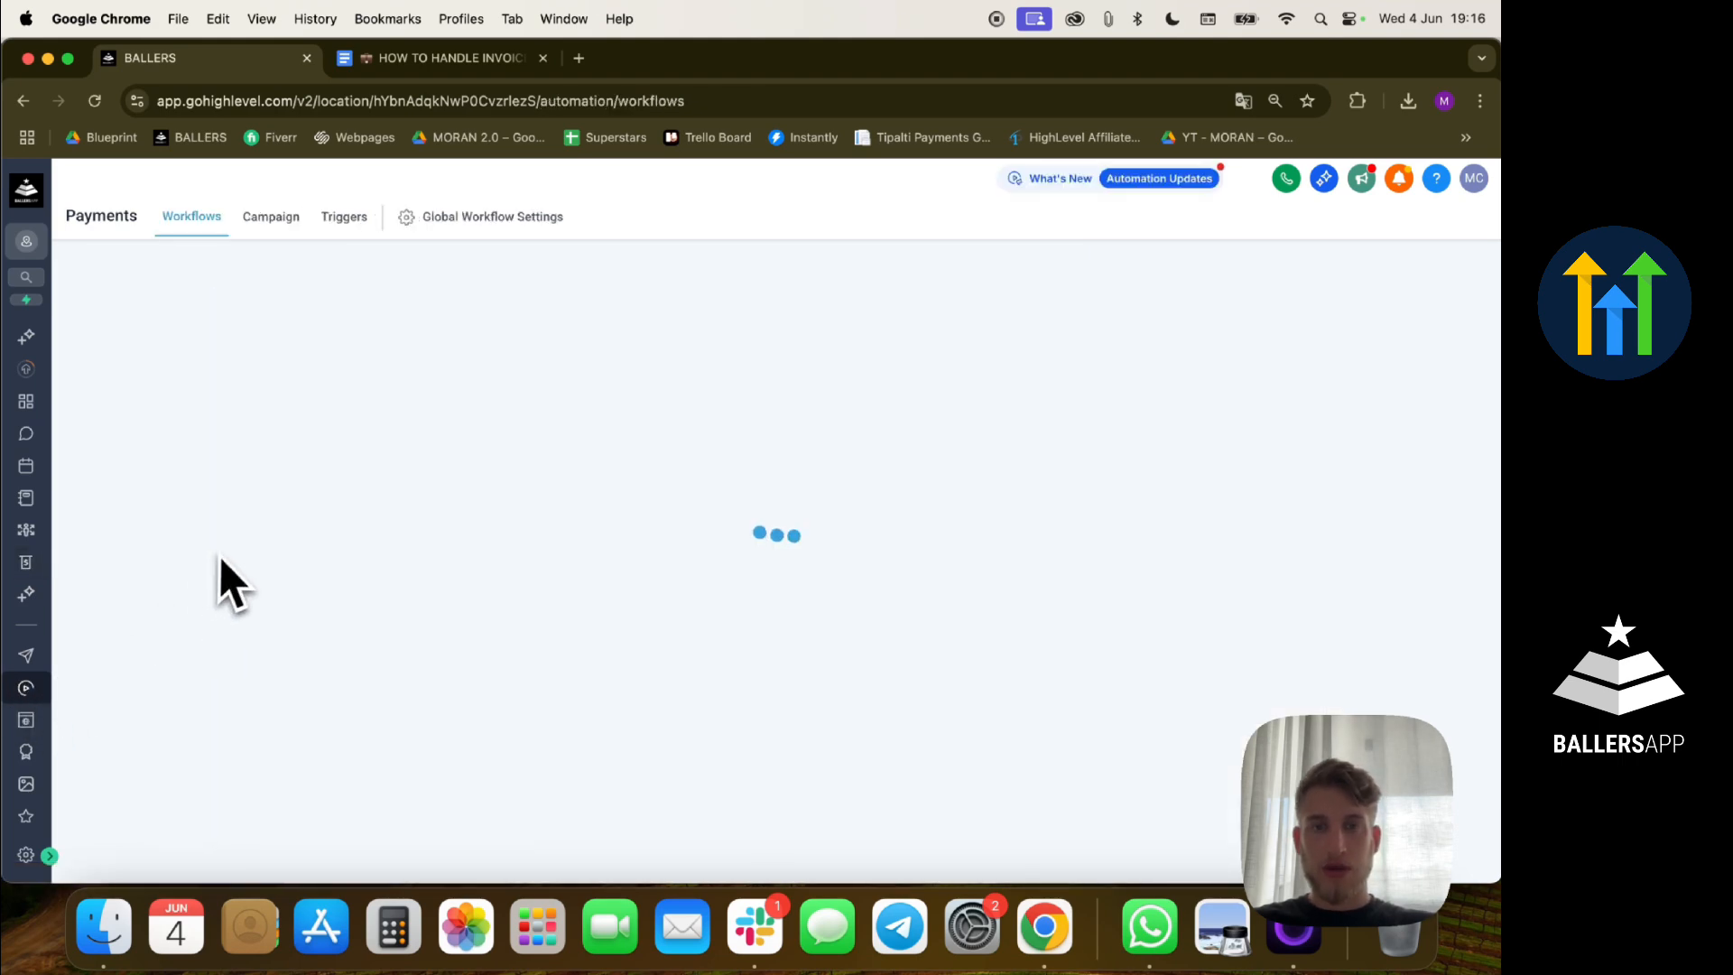
pyautogui.scroll(-3, 535, 573)
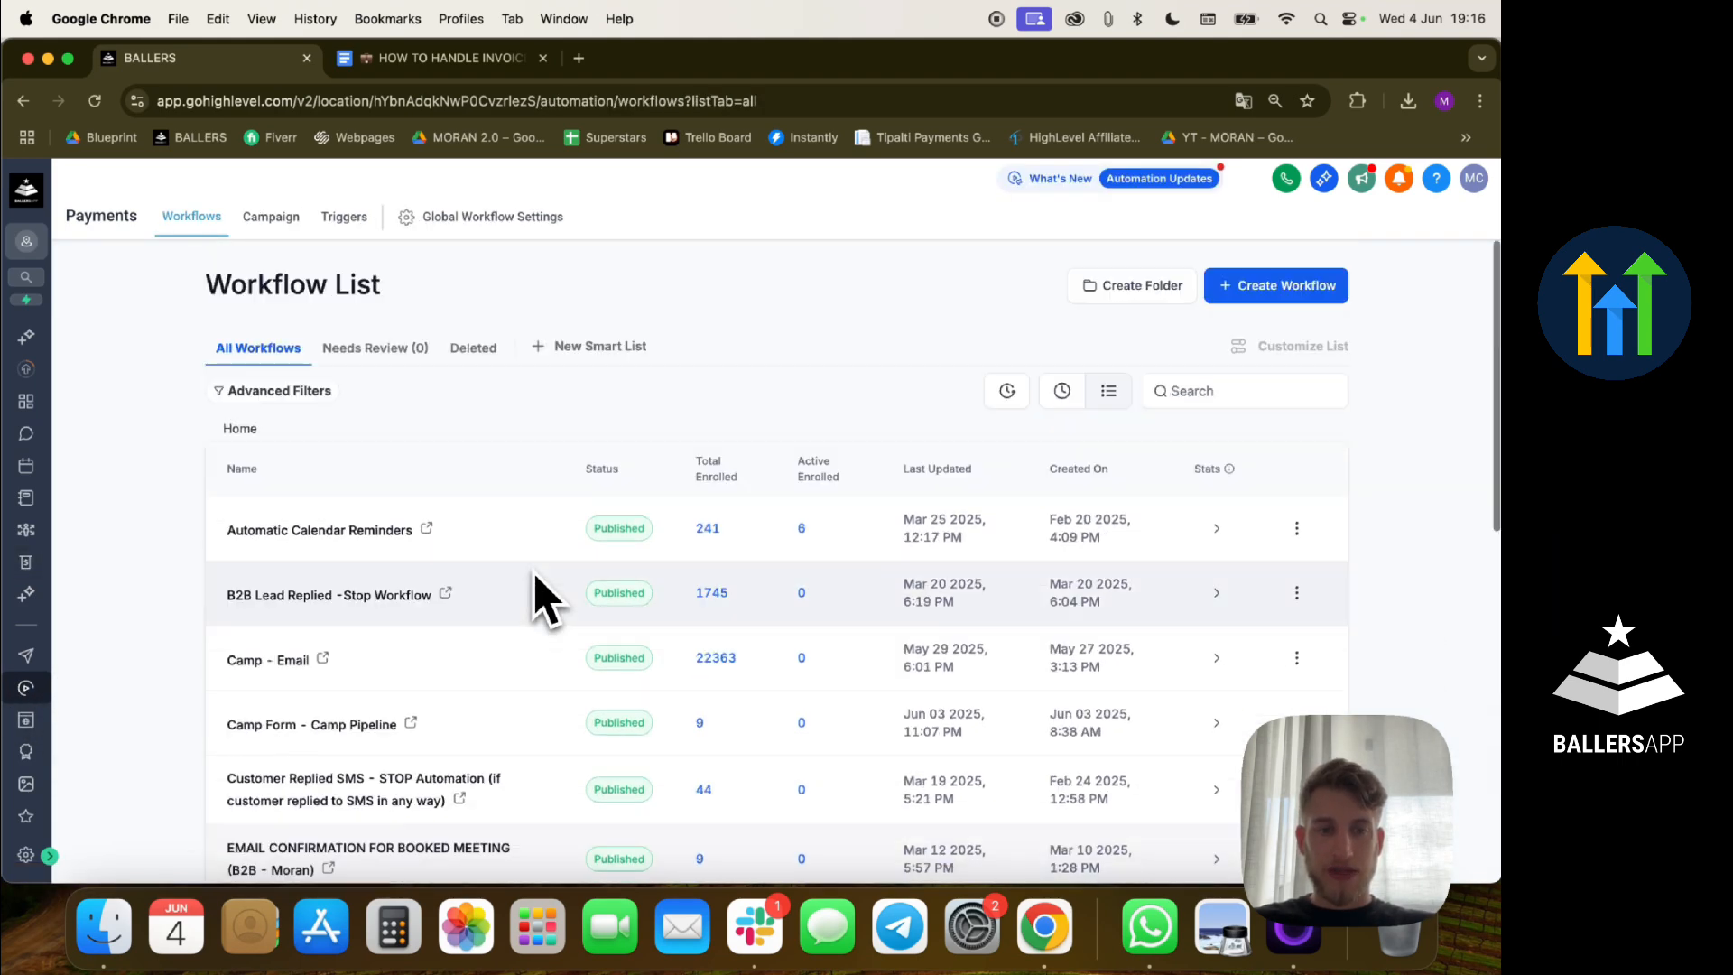
pyautogui.scroll(-5, 488, 713)
pyautogui.scroll(-3, 430, 727)
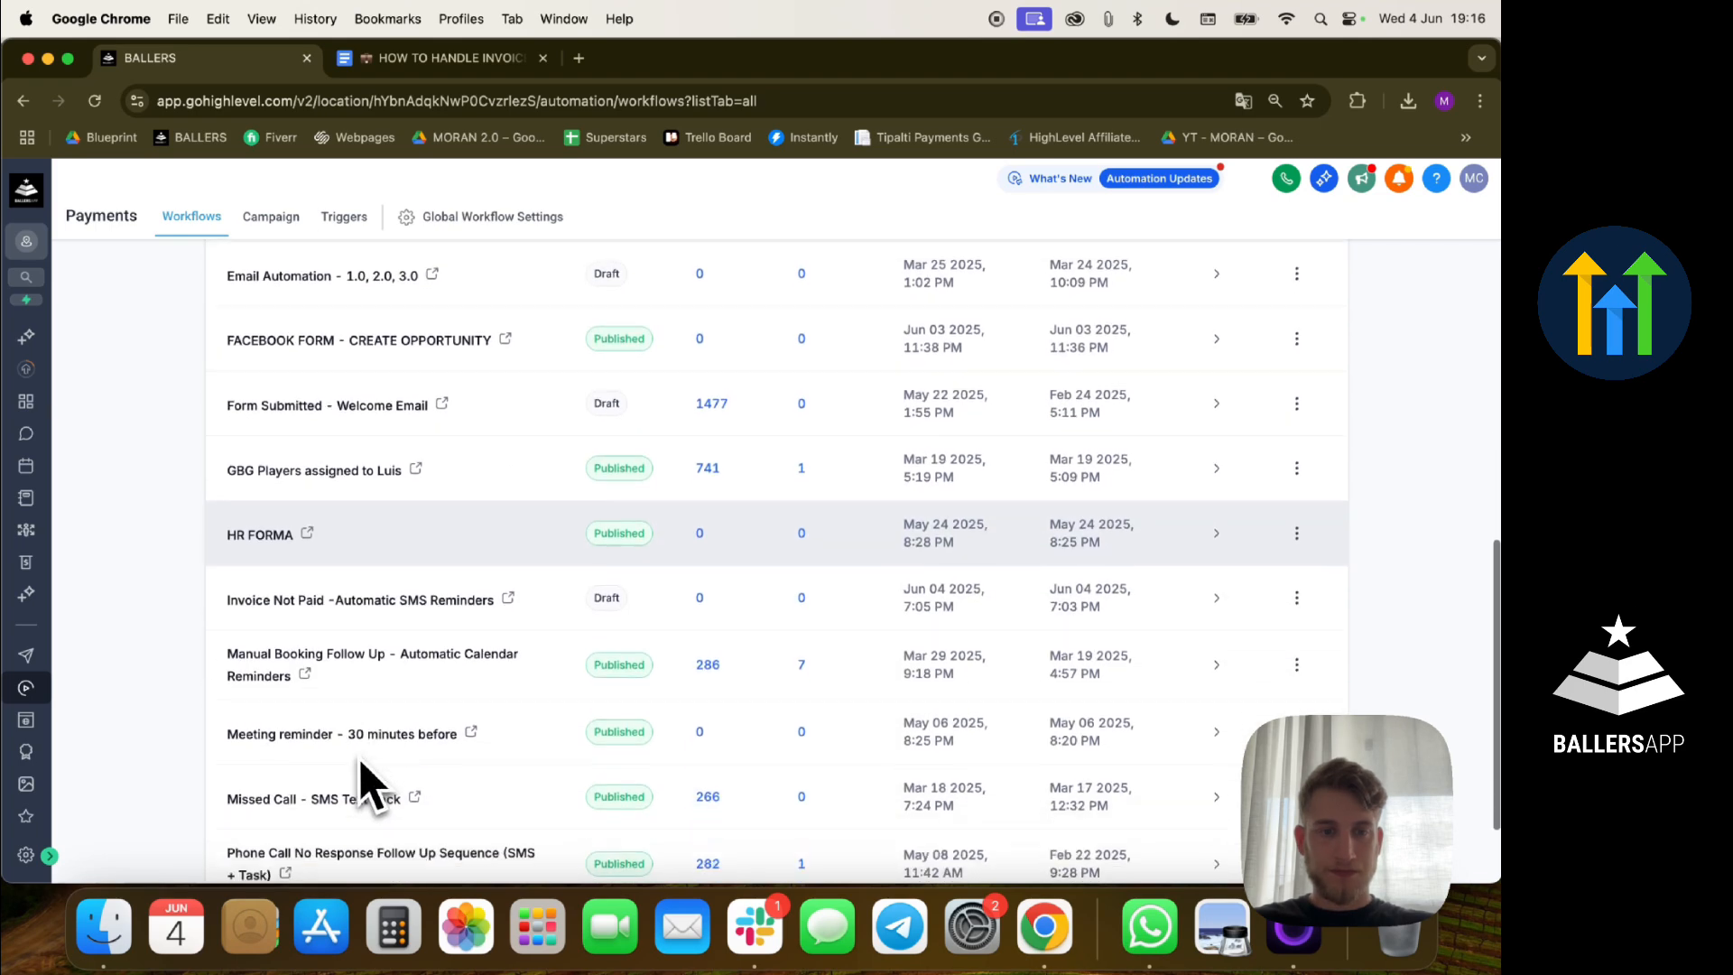
pyautogui.click(346, 567)
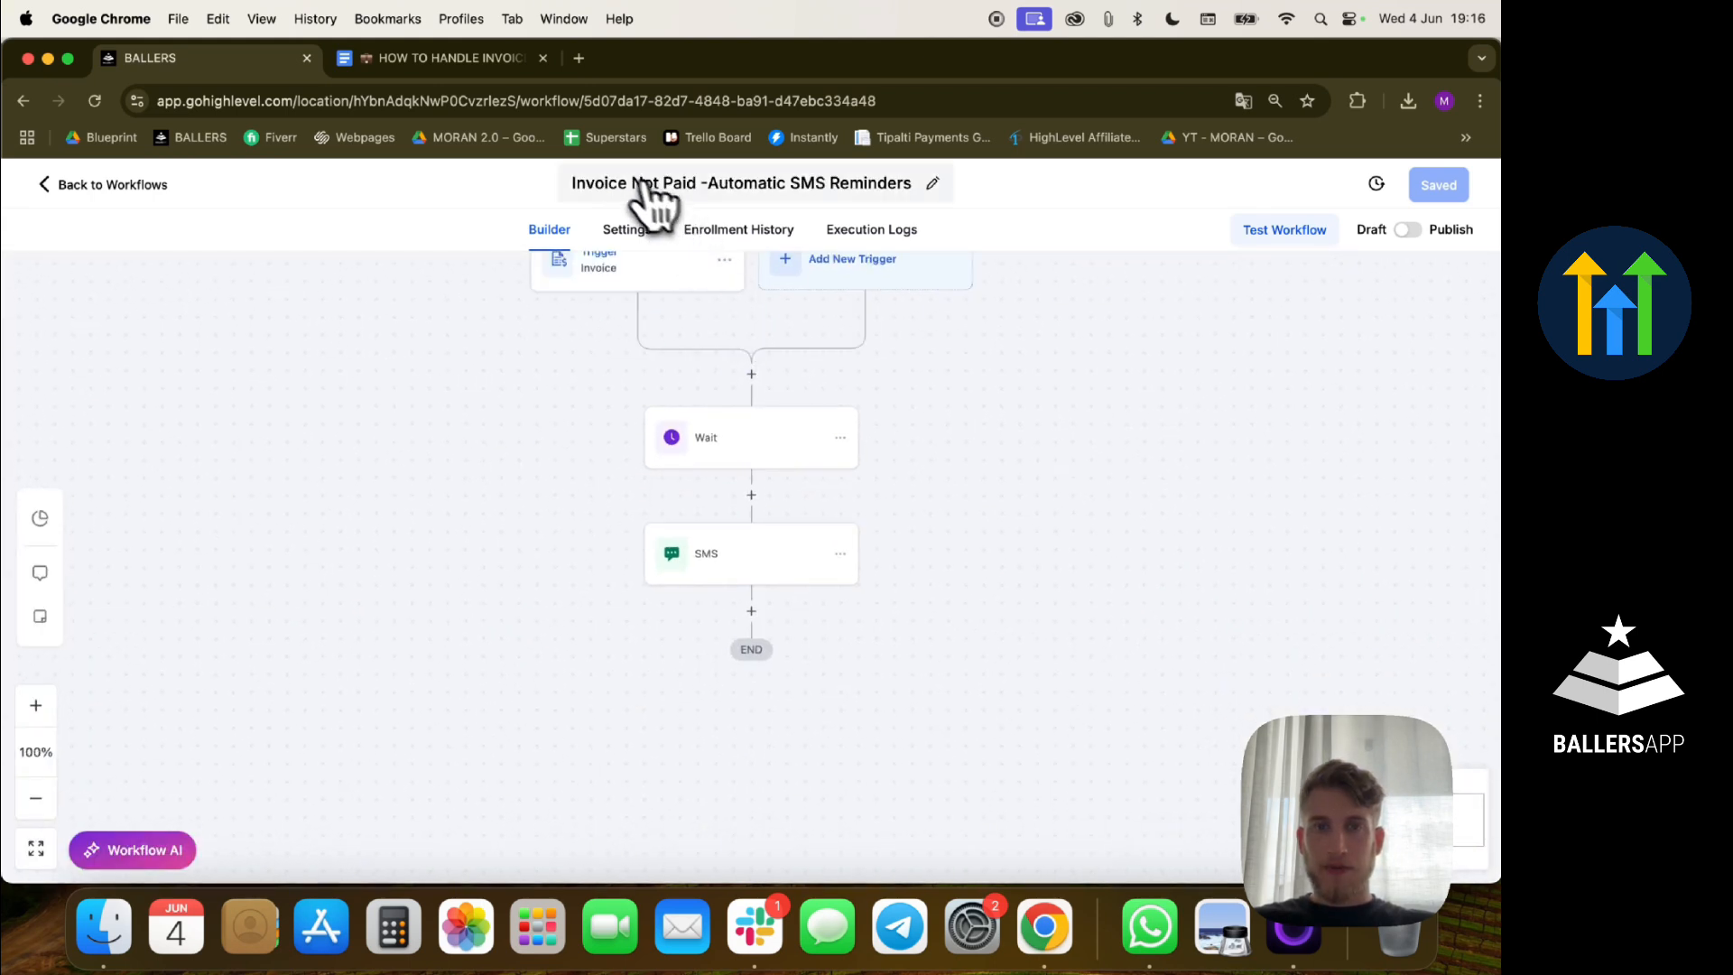
# - Examine the full name in the workflow's title field
pyautogui.click(582, 187)
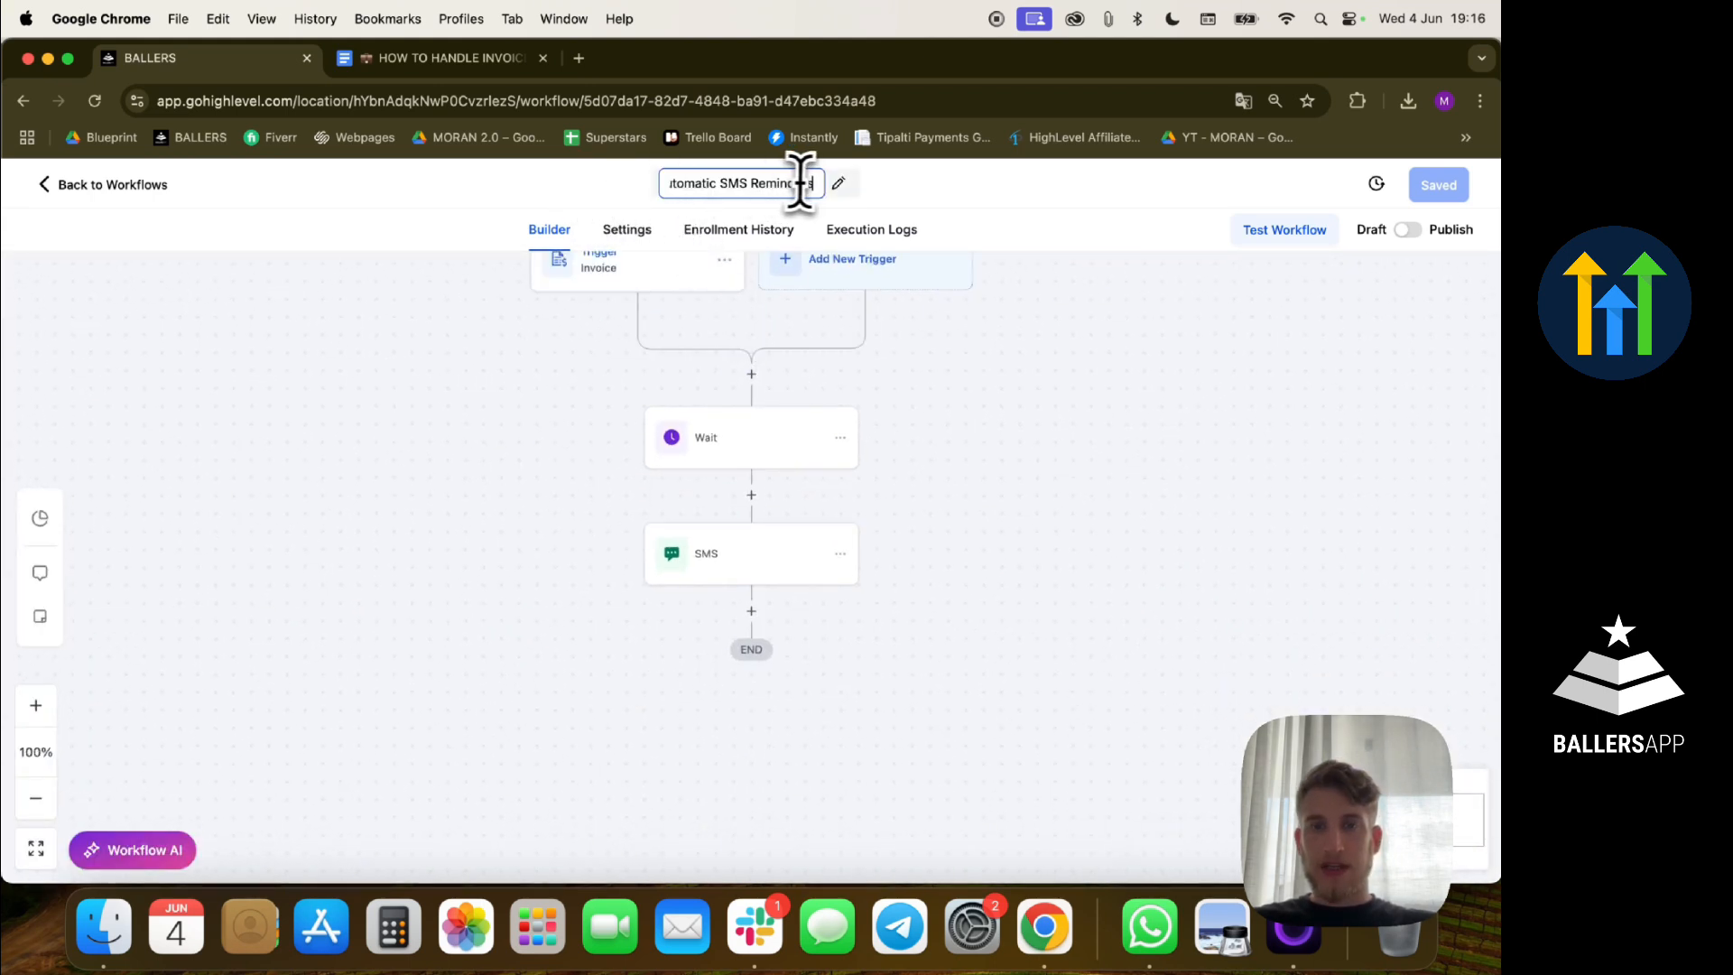
pyautogui.moveTo(813, 181); pyautogui.dragTo(572, 187)
pyautogui.click(668, 183)
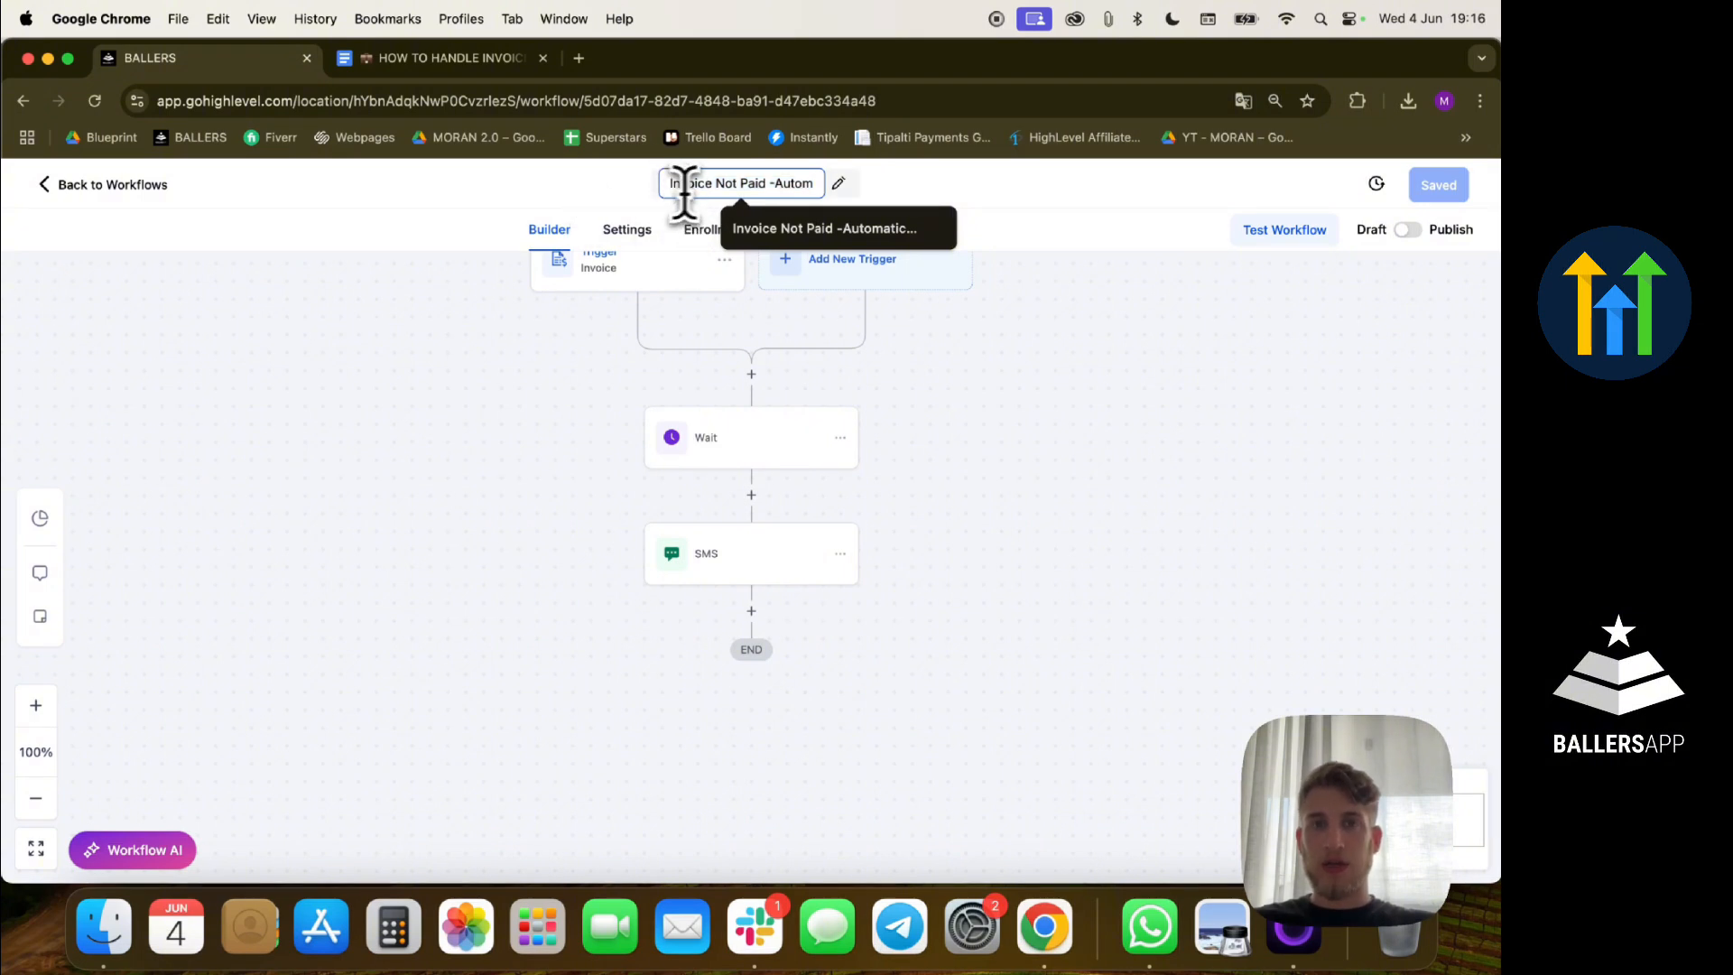
pyautogui.hscroll(2, 726, 188)
pyautogui.hscroll(2, 726, 188)
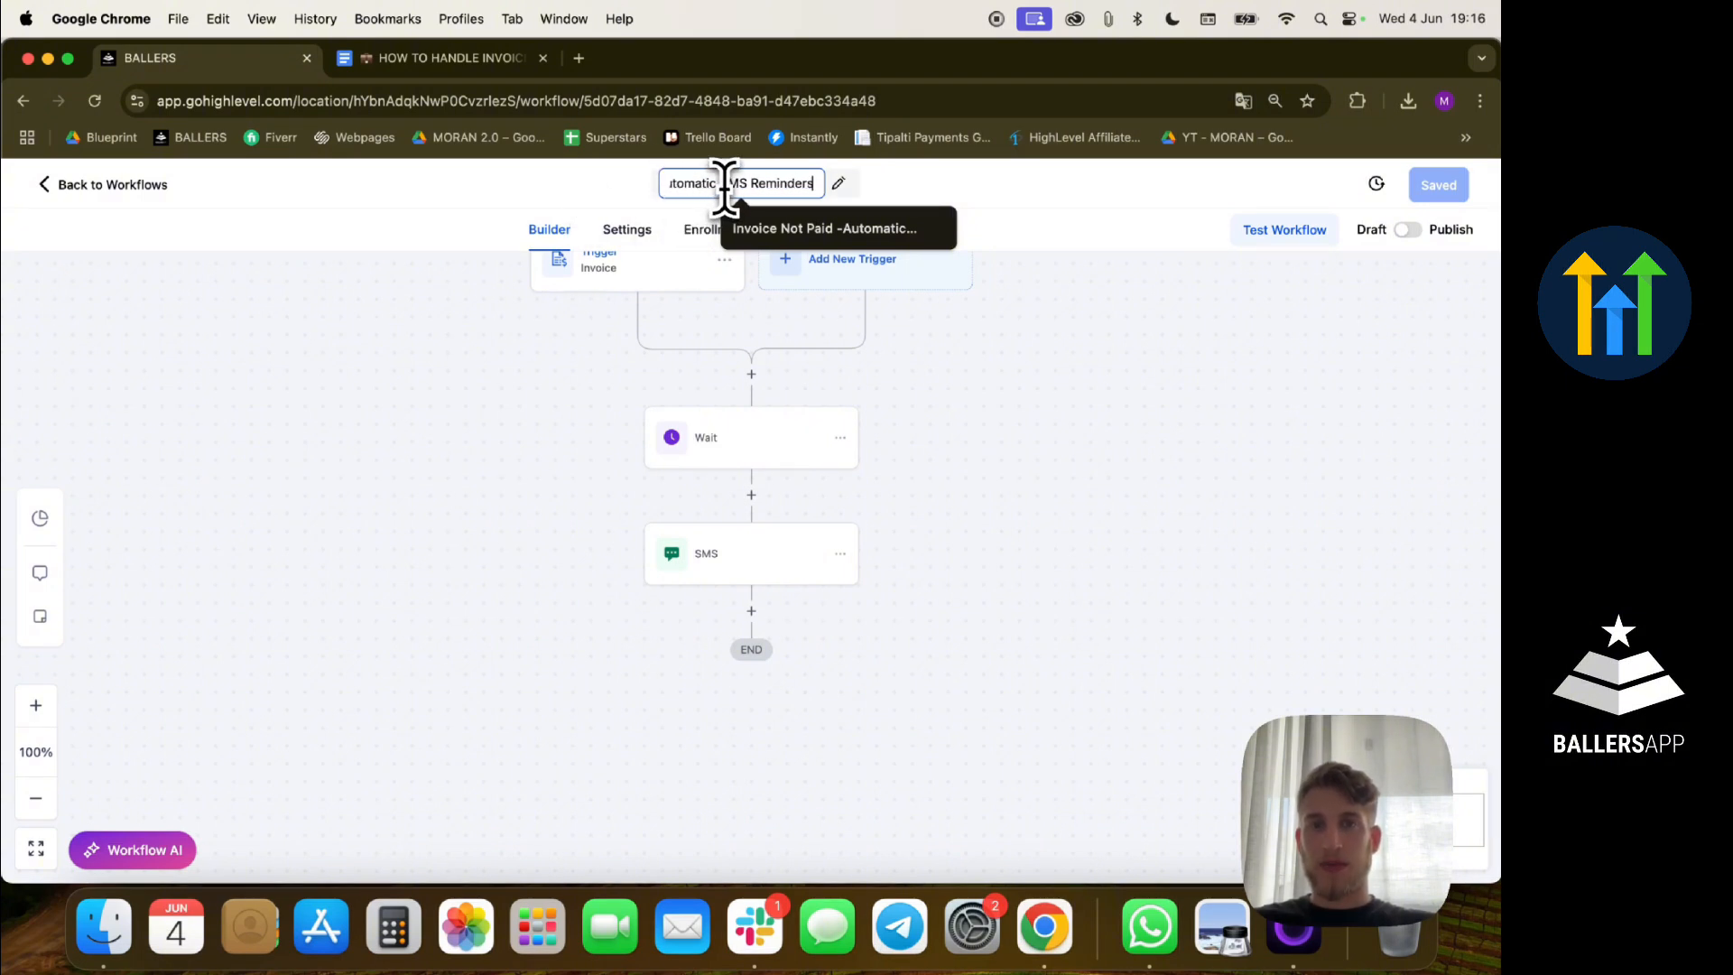
pyautogui.click(561, 356)
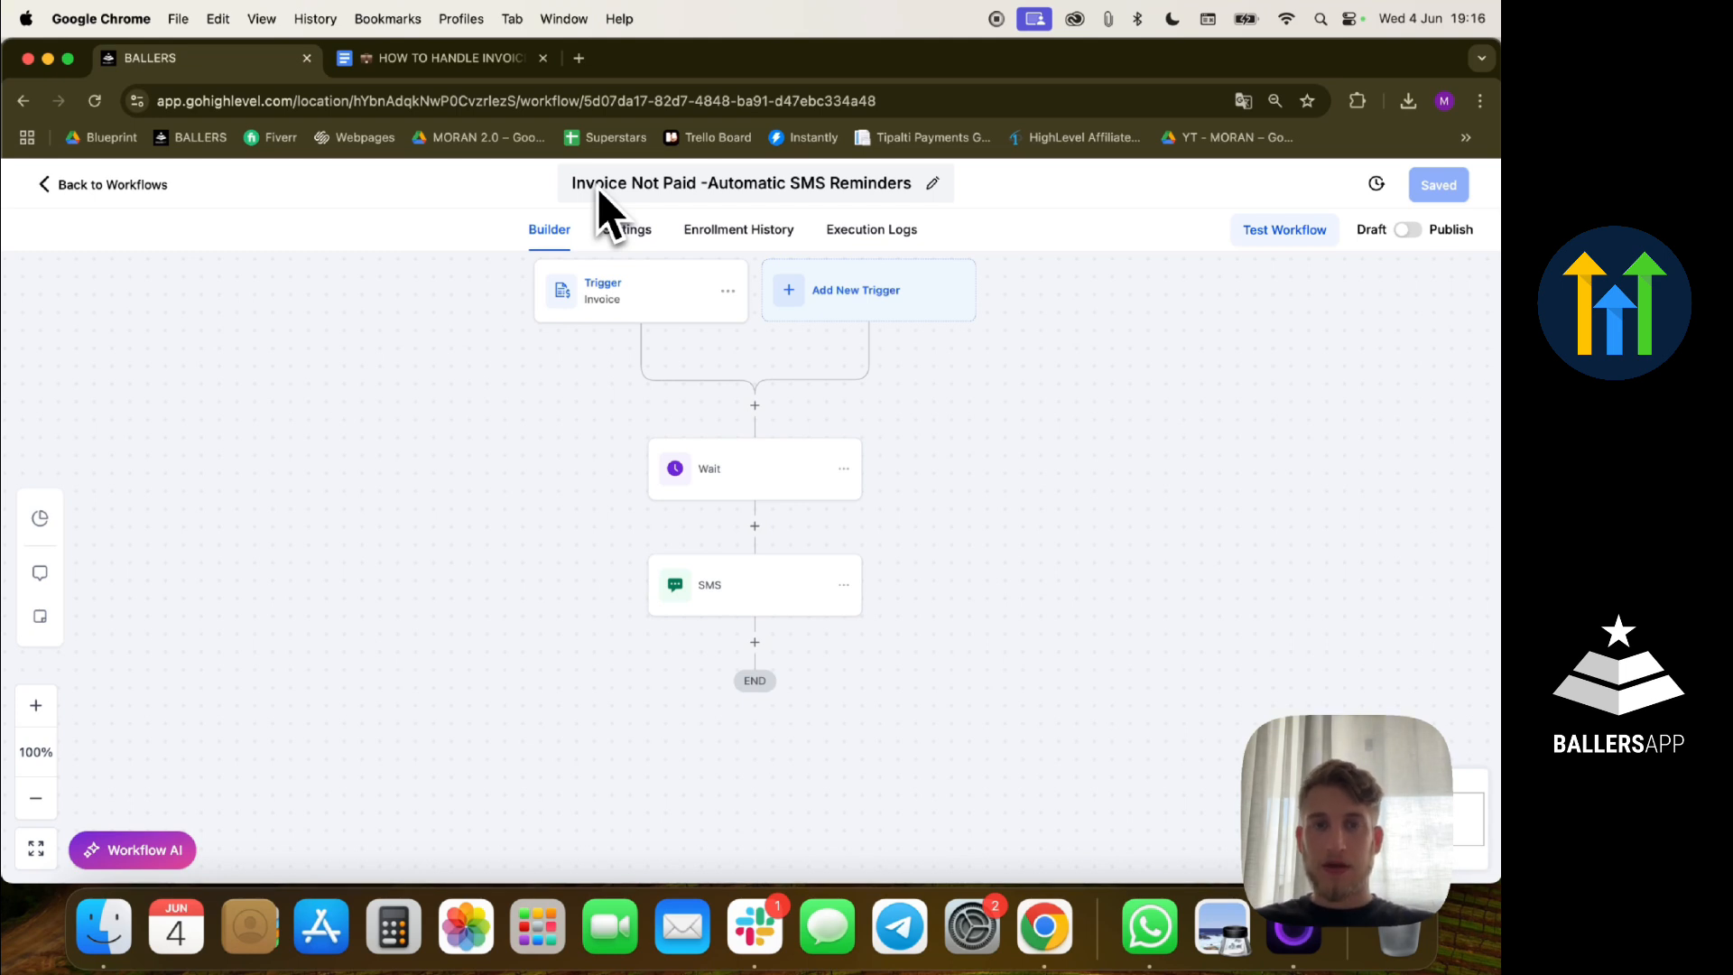
# - Open the configuration of the workflow's Invoice trigger
pyautogui.scroll(1, 549, 331)
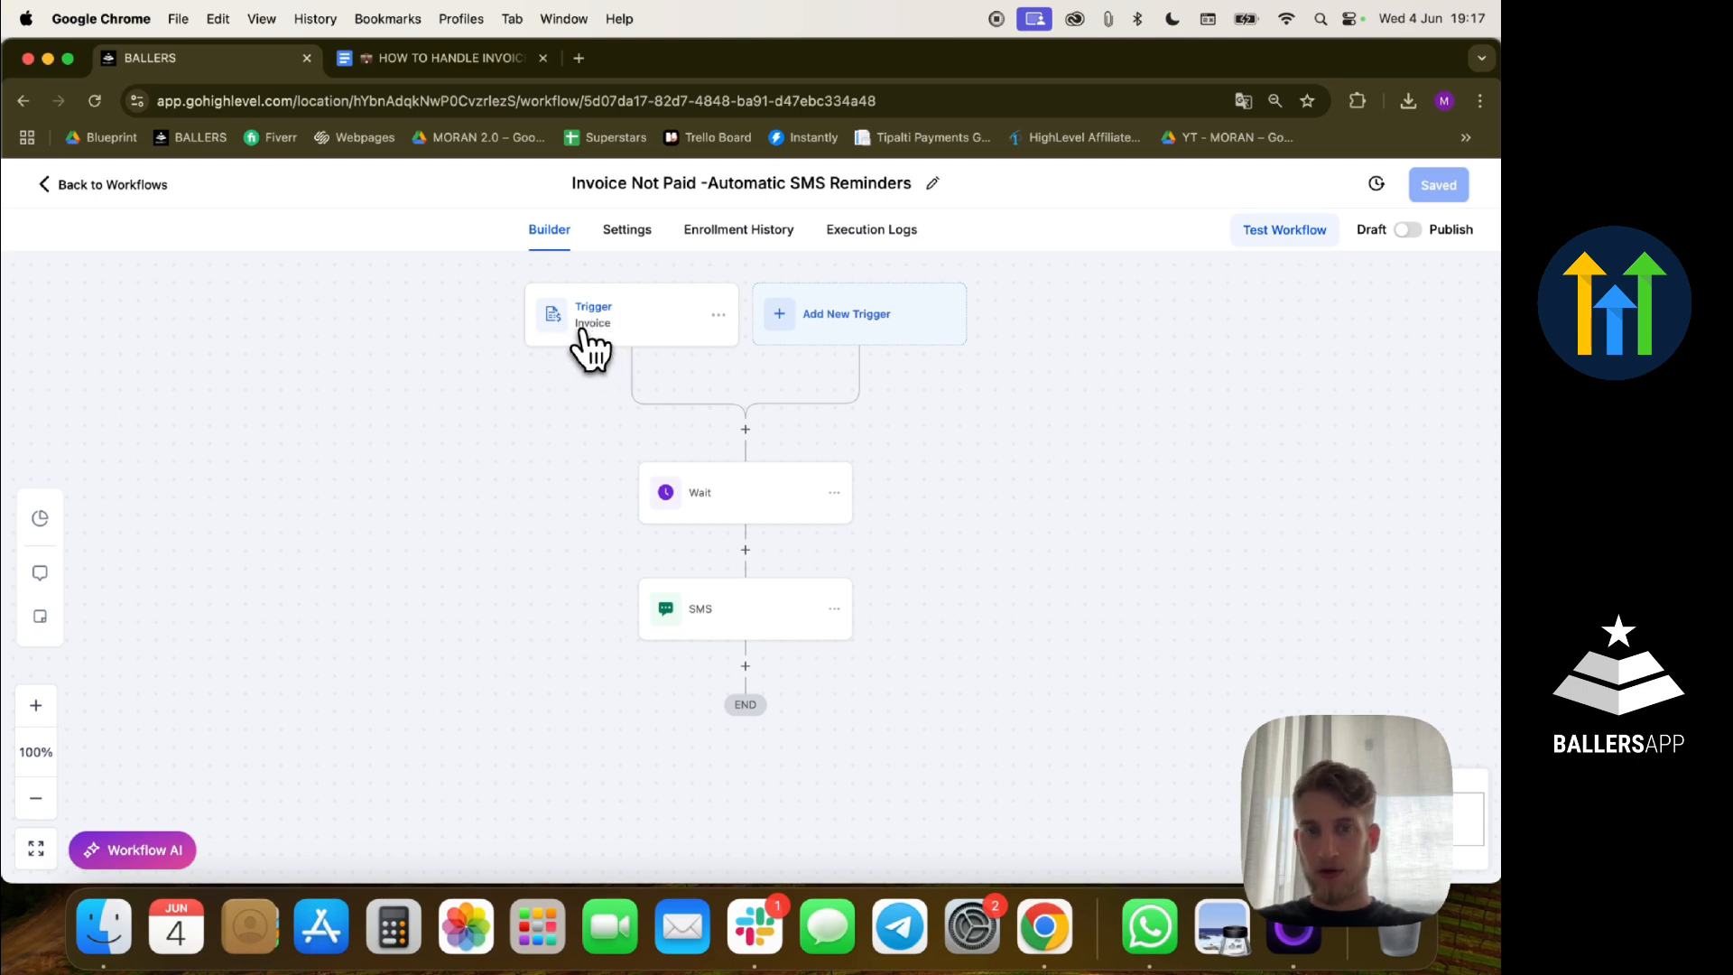
pyautogui.click(589, 344)
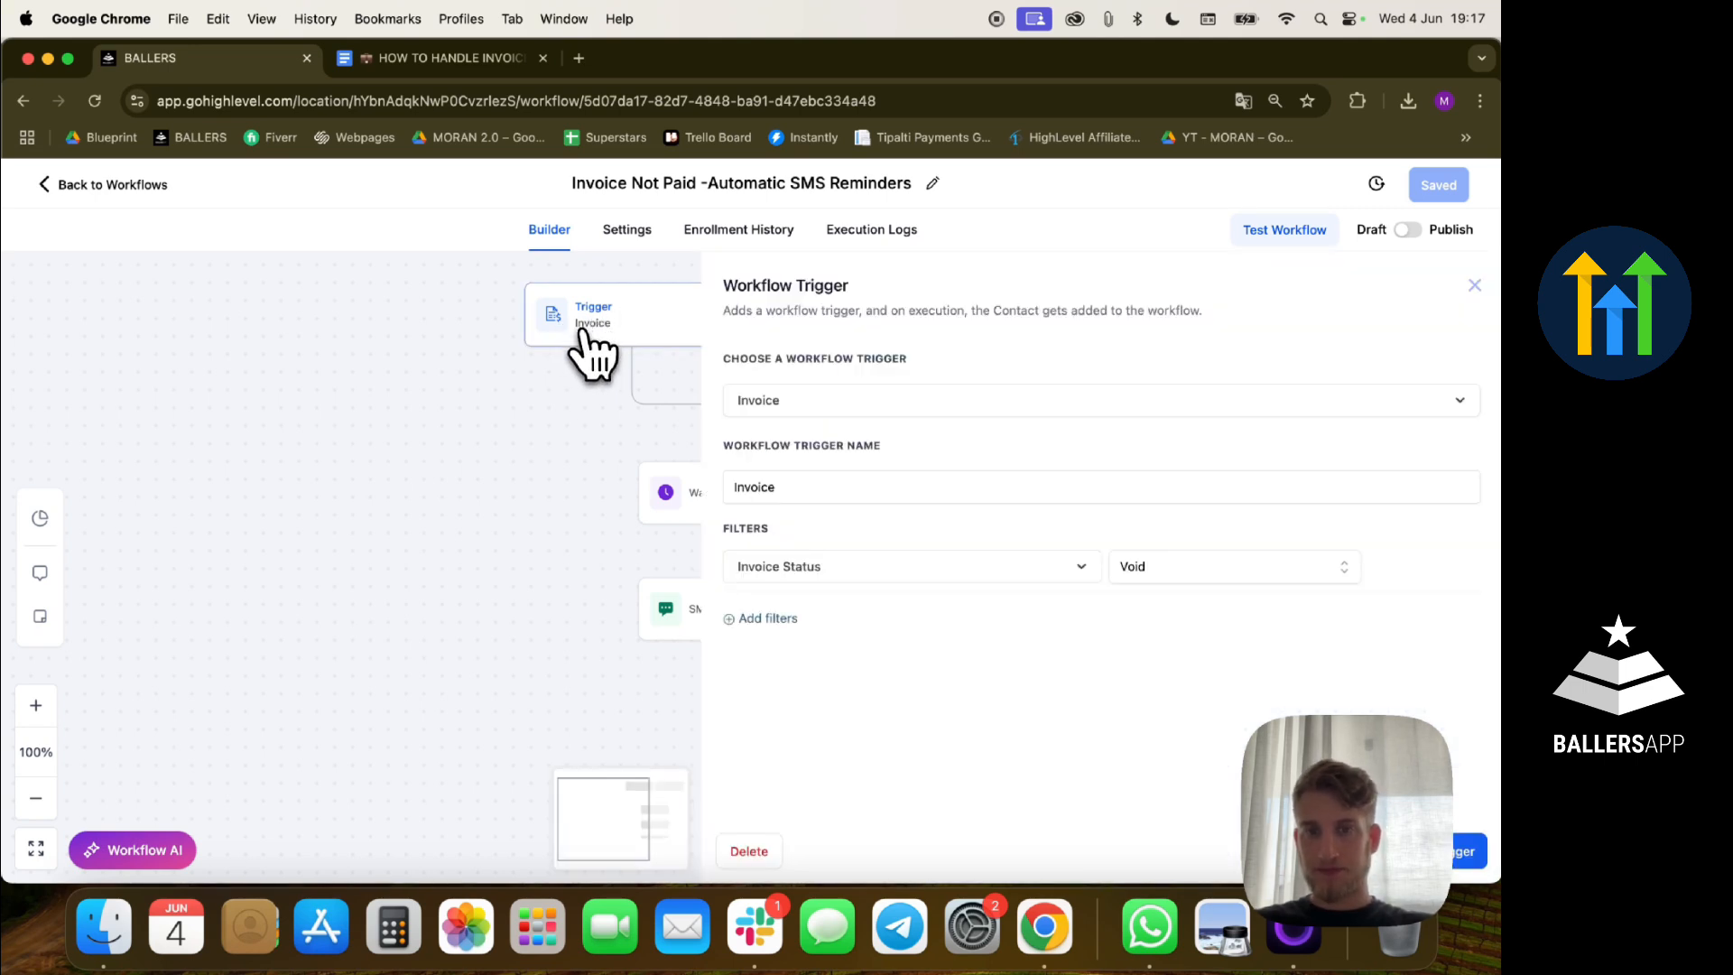
# - Look up the "invoice" trigger among the workflow triggers available to add, without adding another one
pyautogui.click(1455, 282)
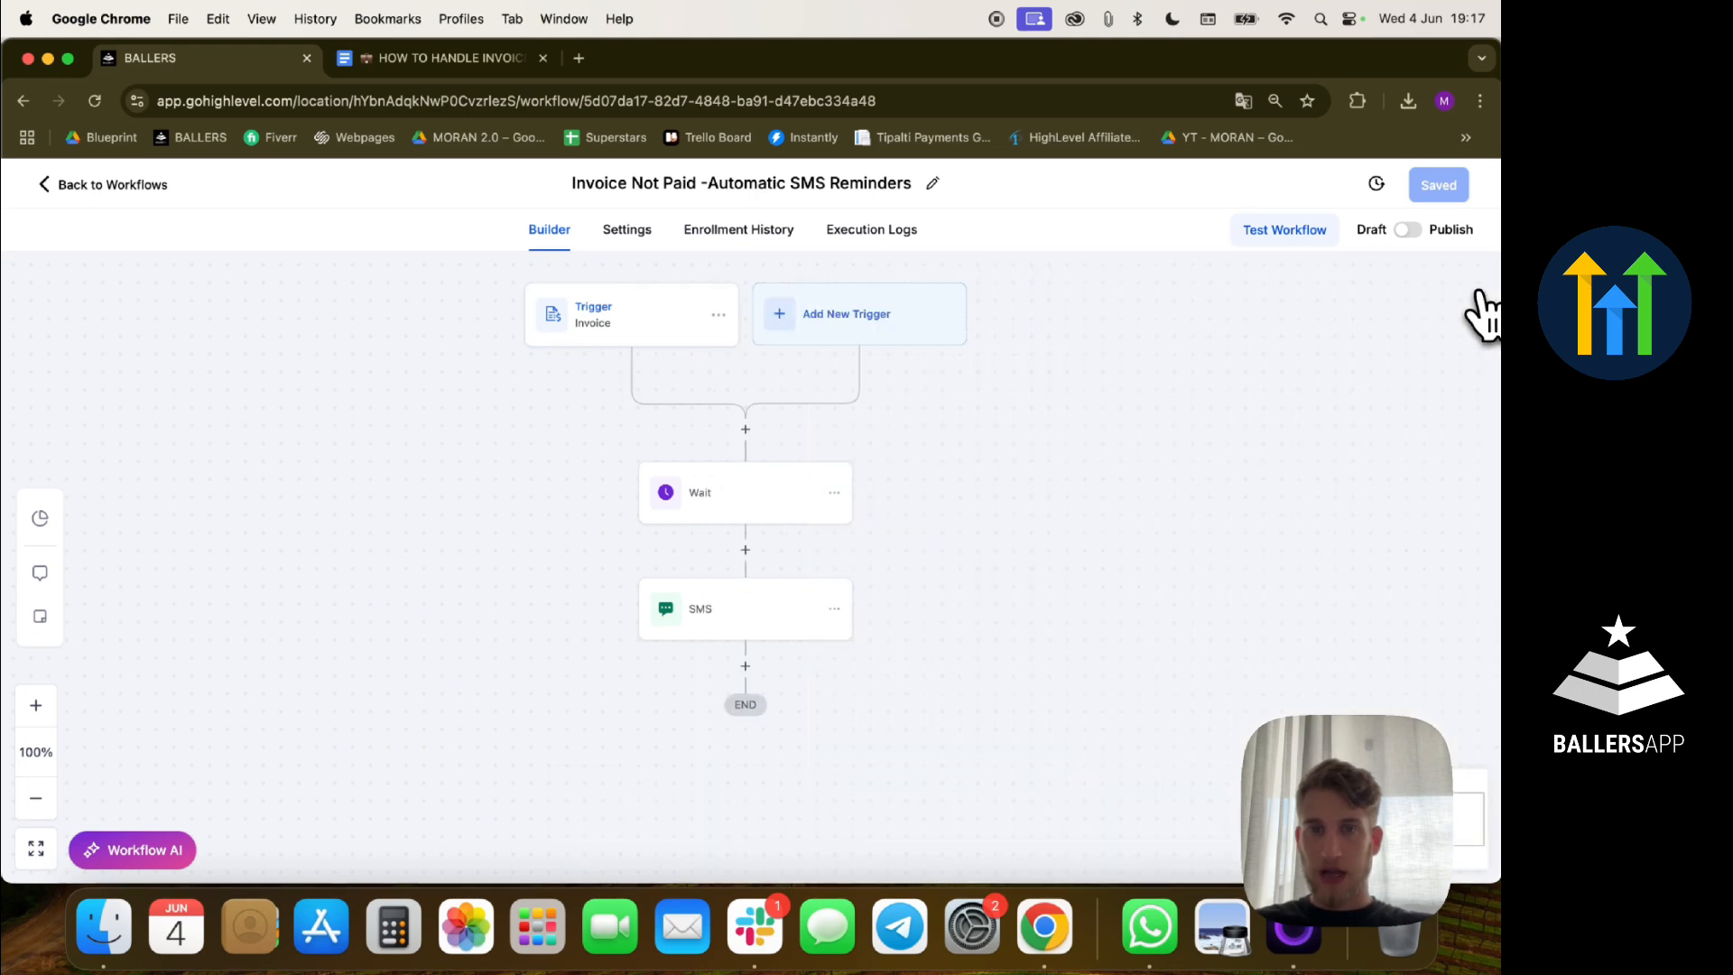
pyautogui.click(806, 341)
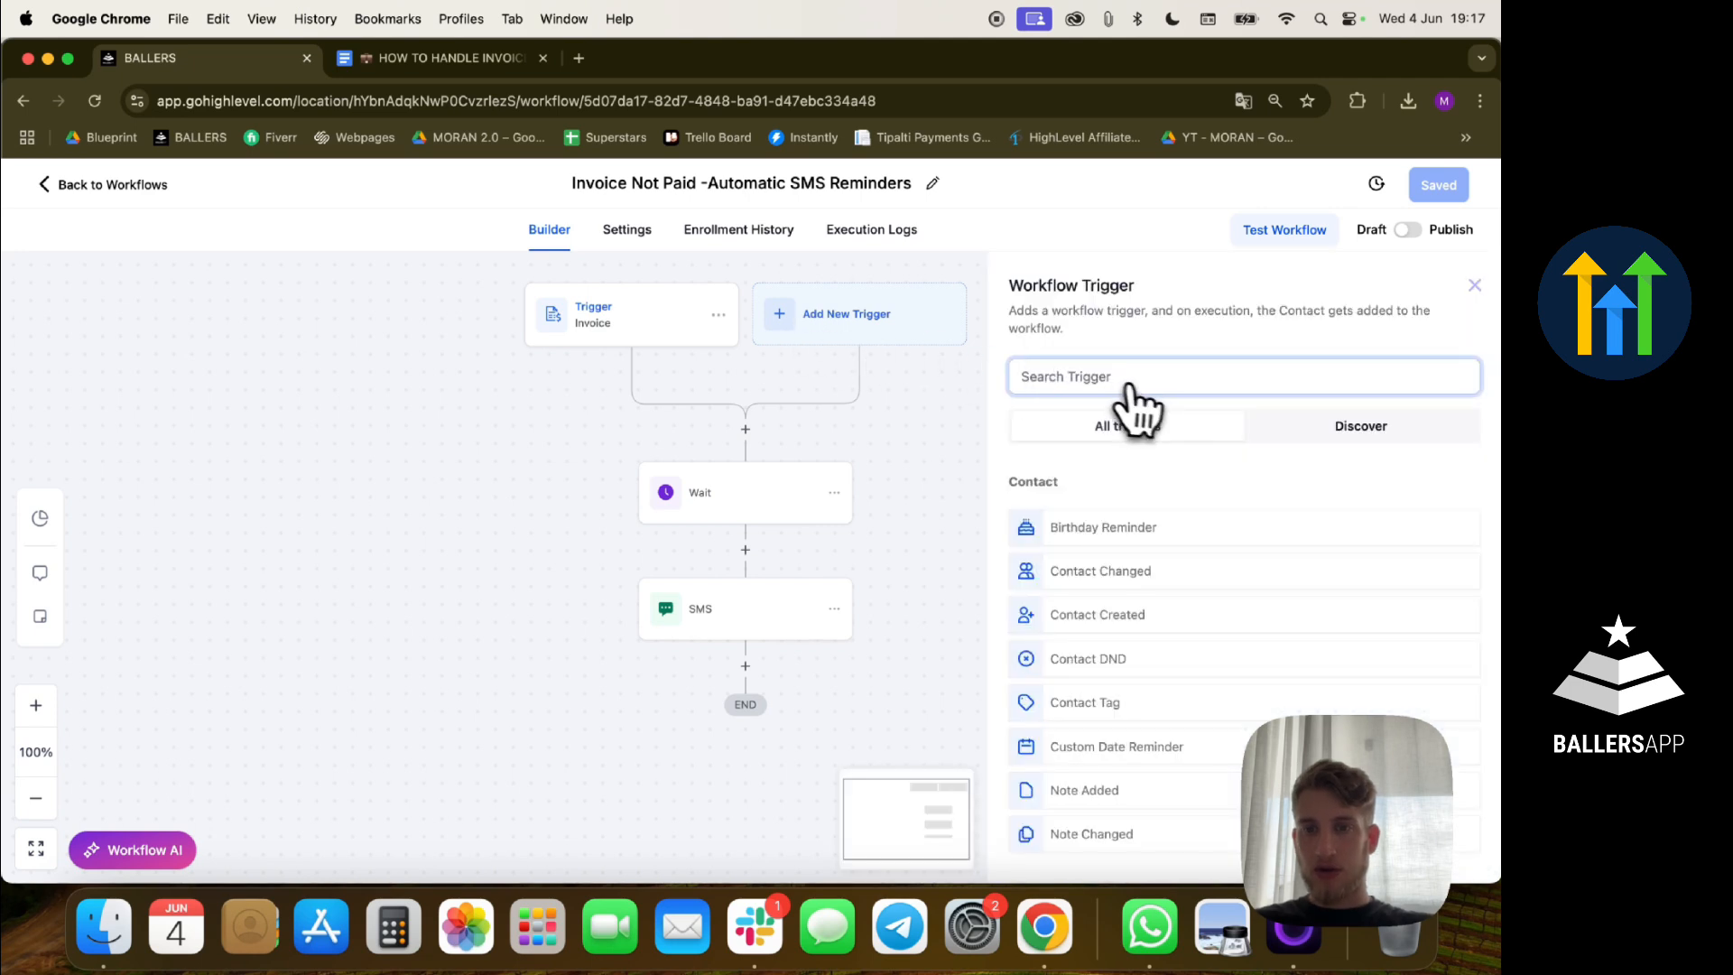
pyautogui.write('iv')
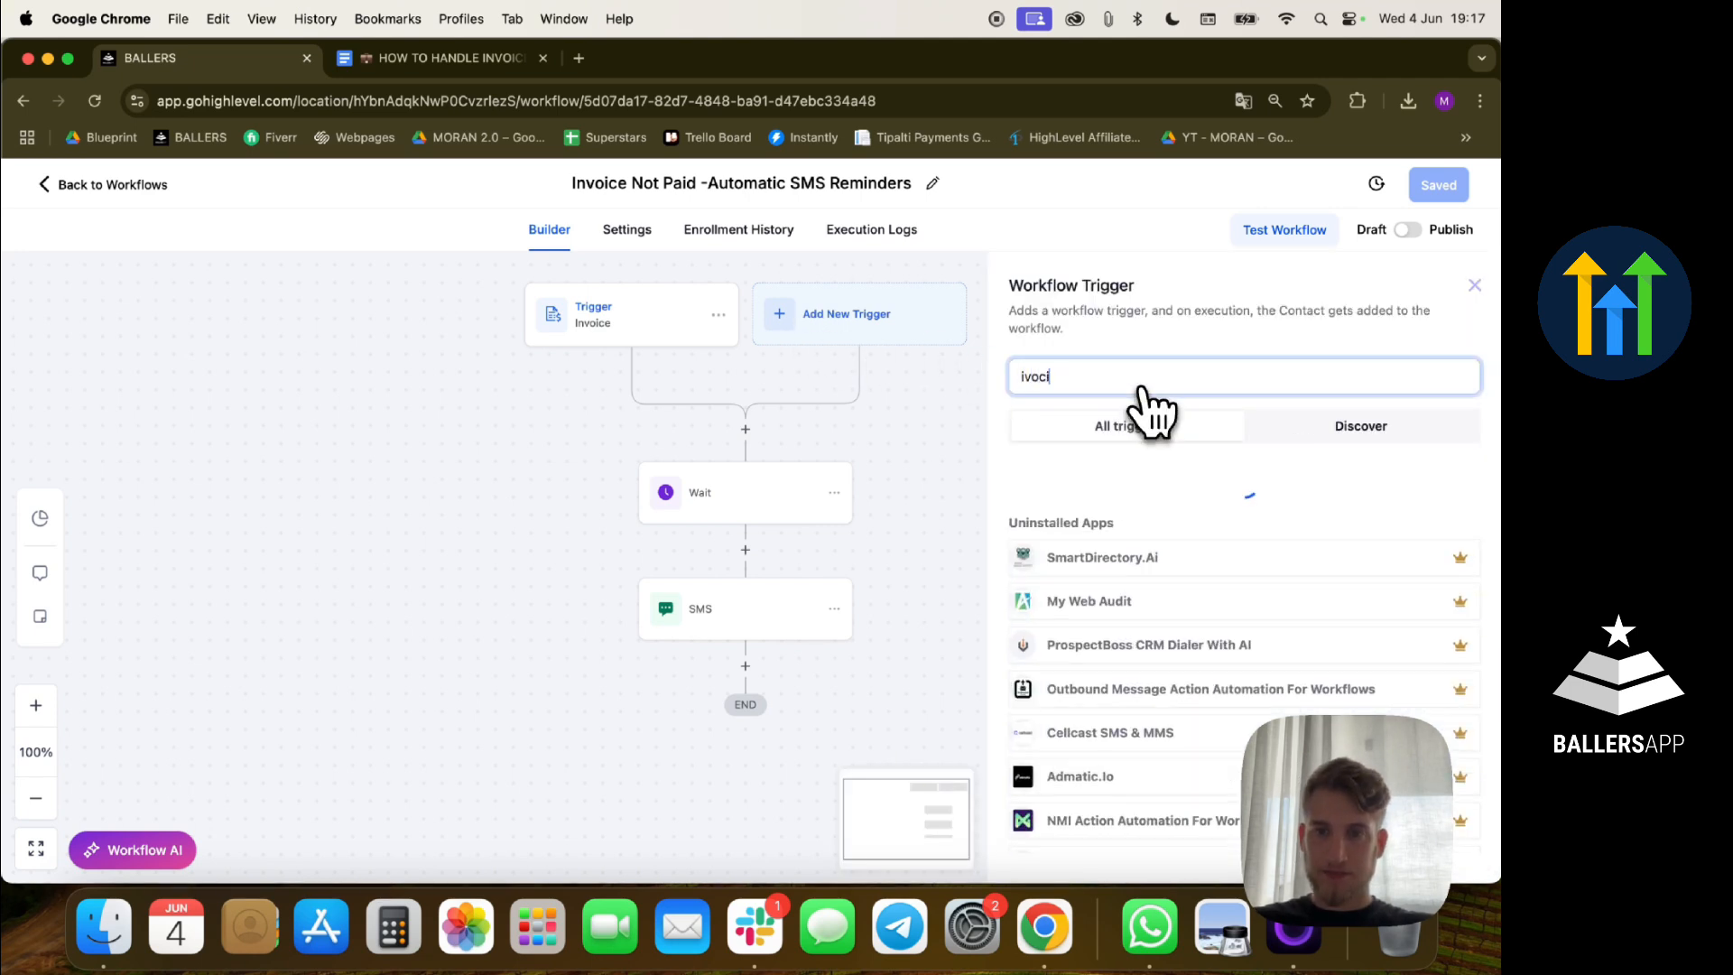
pyautogui.press('BackSpace')
pyautogui.write('nv')
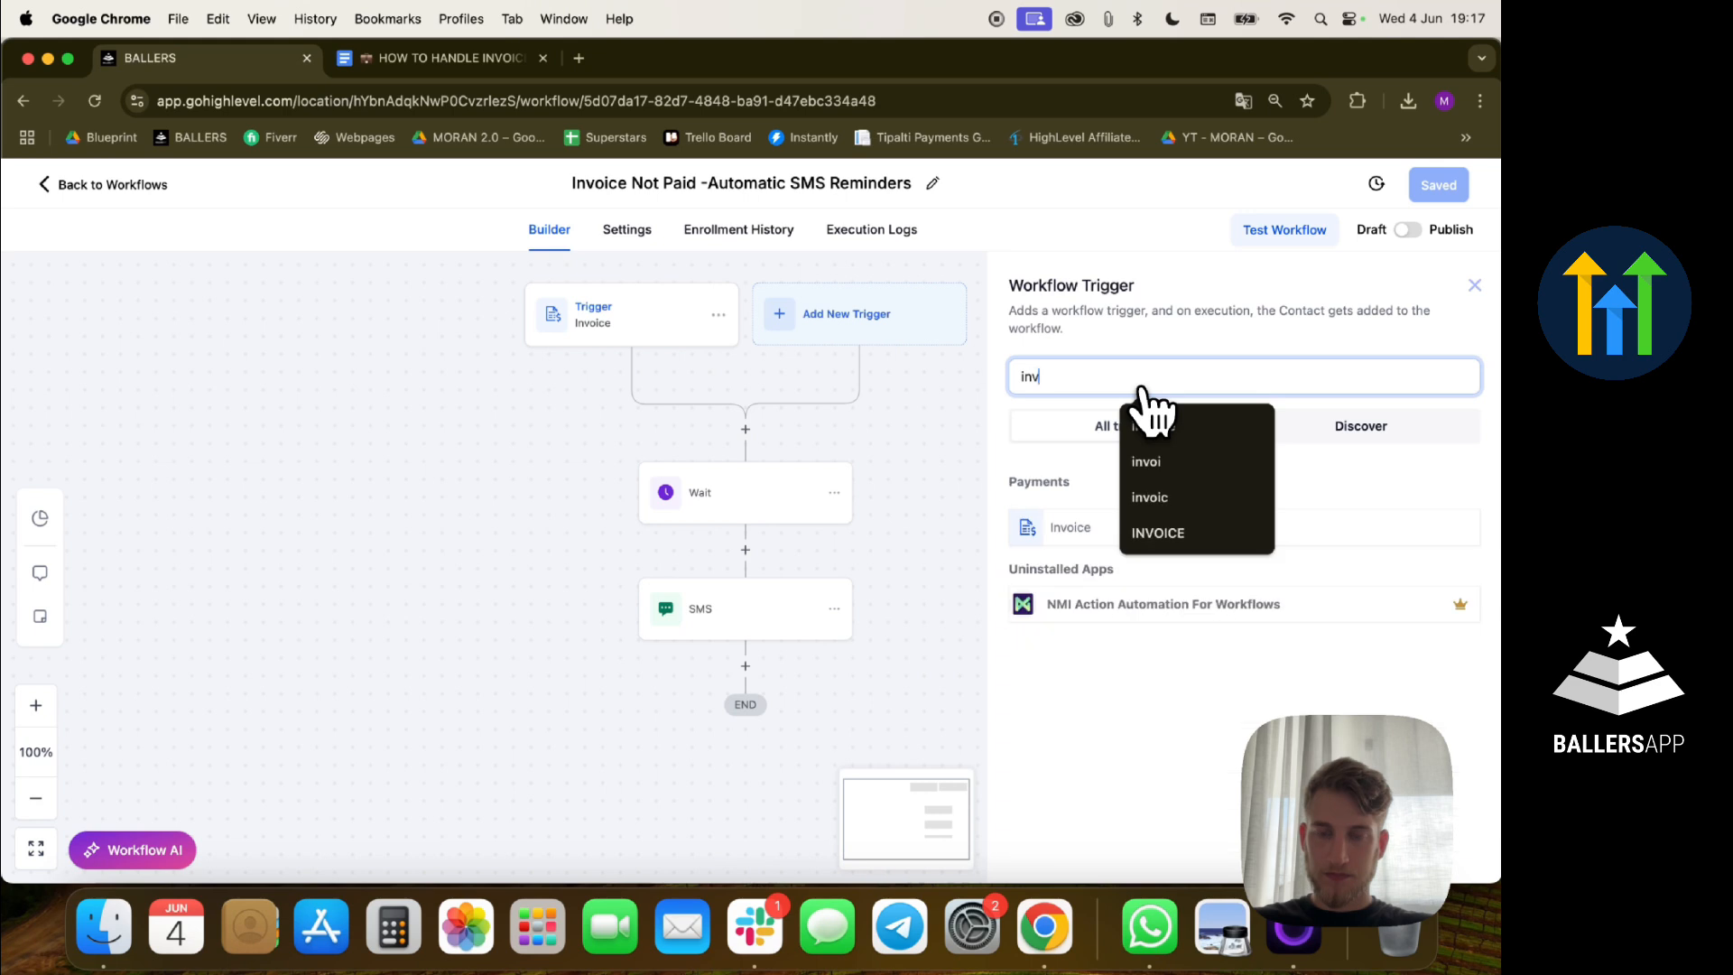
pyautogui.write('oice')
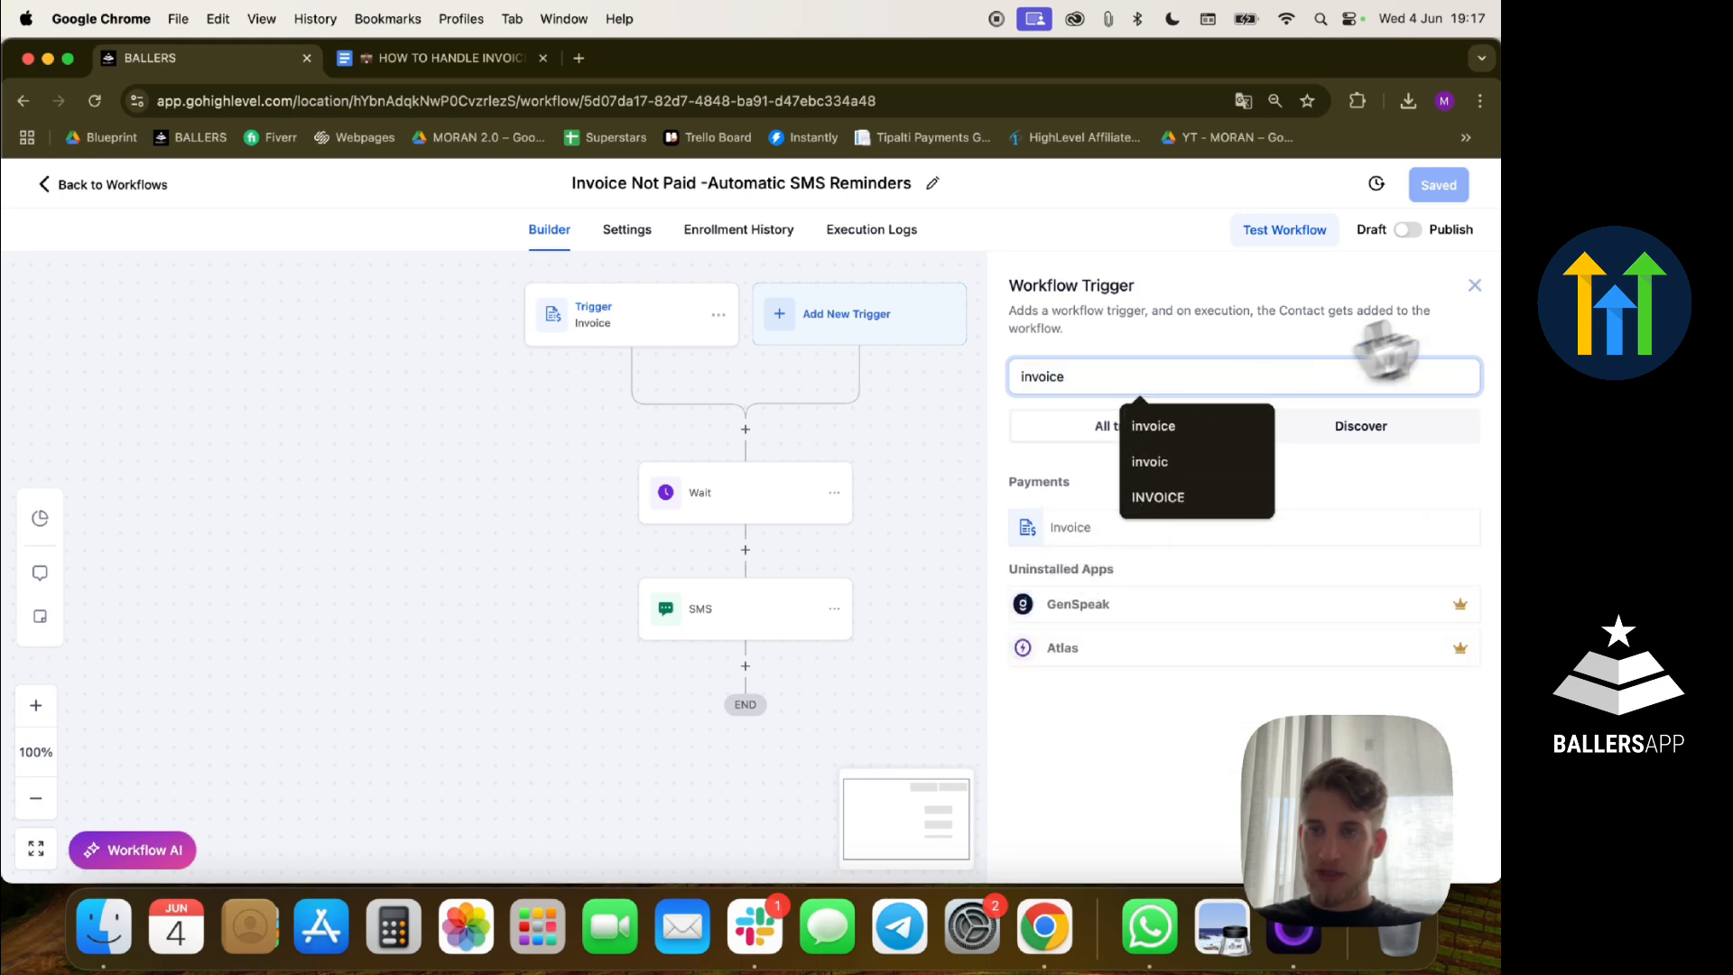
pyautogui.click(1475, 287)
# - Review the Invoice Status filter options in the existing Invoice trigger and leave its configuration unmodified
pyautogui.click(670, 344)
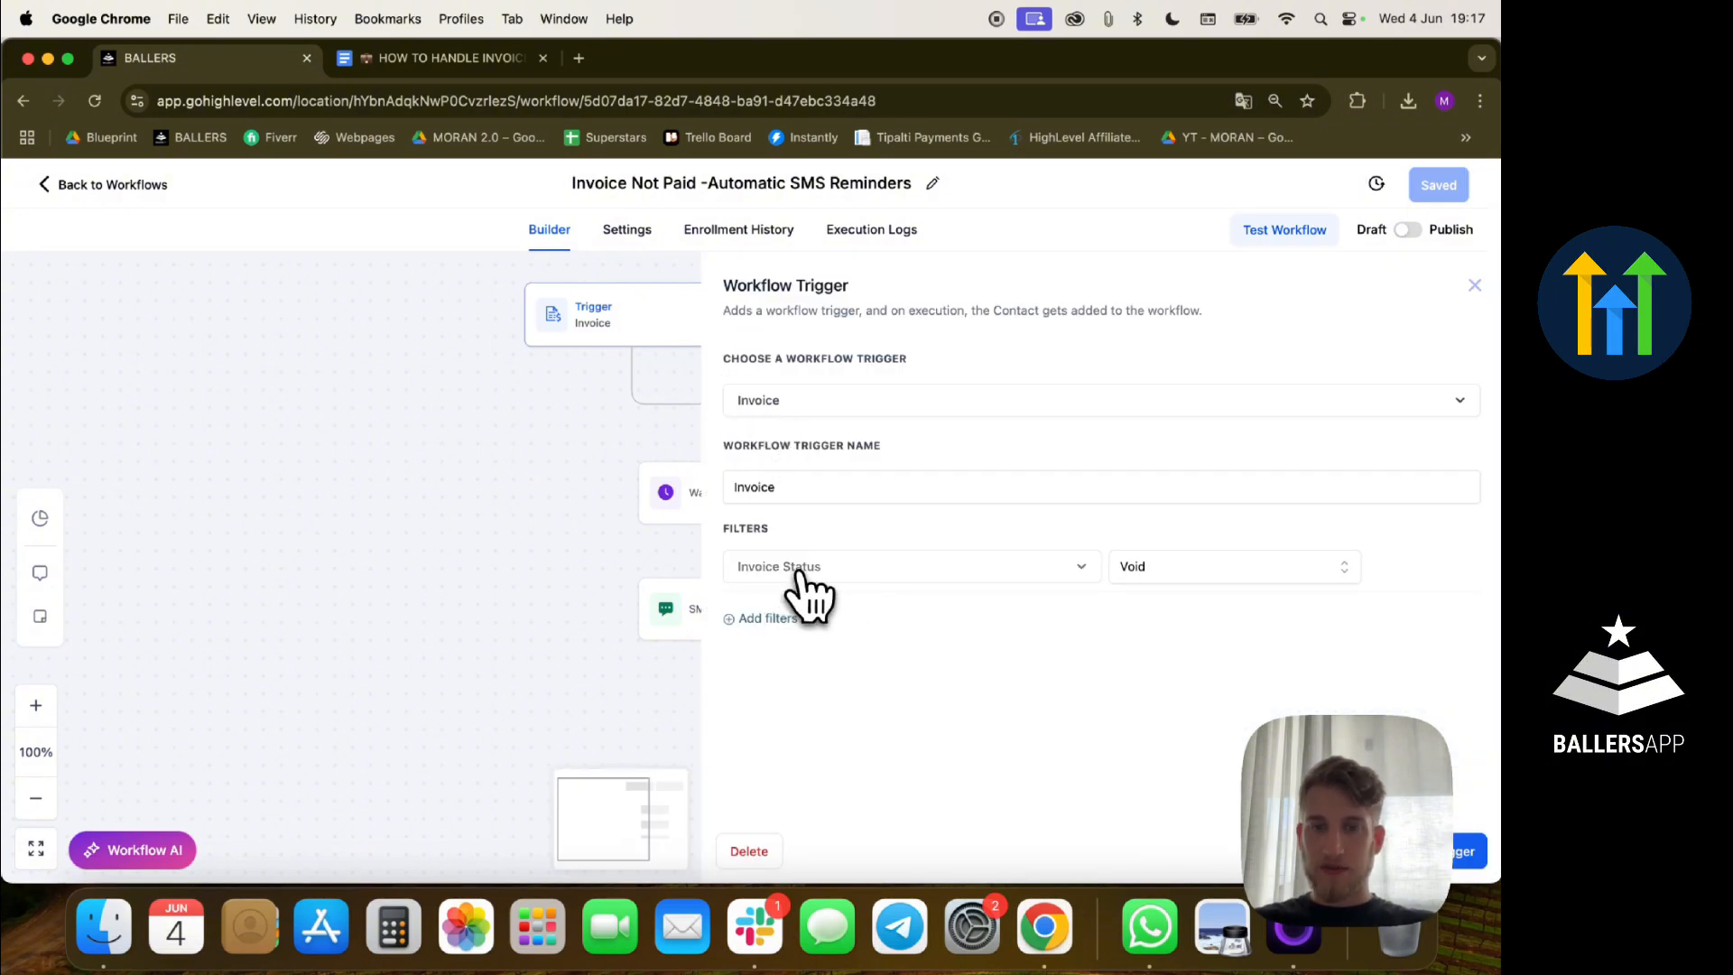
pyautogui.click(1142, 569)
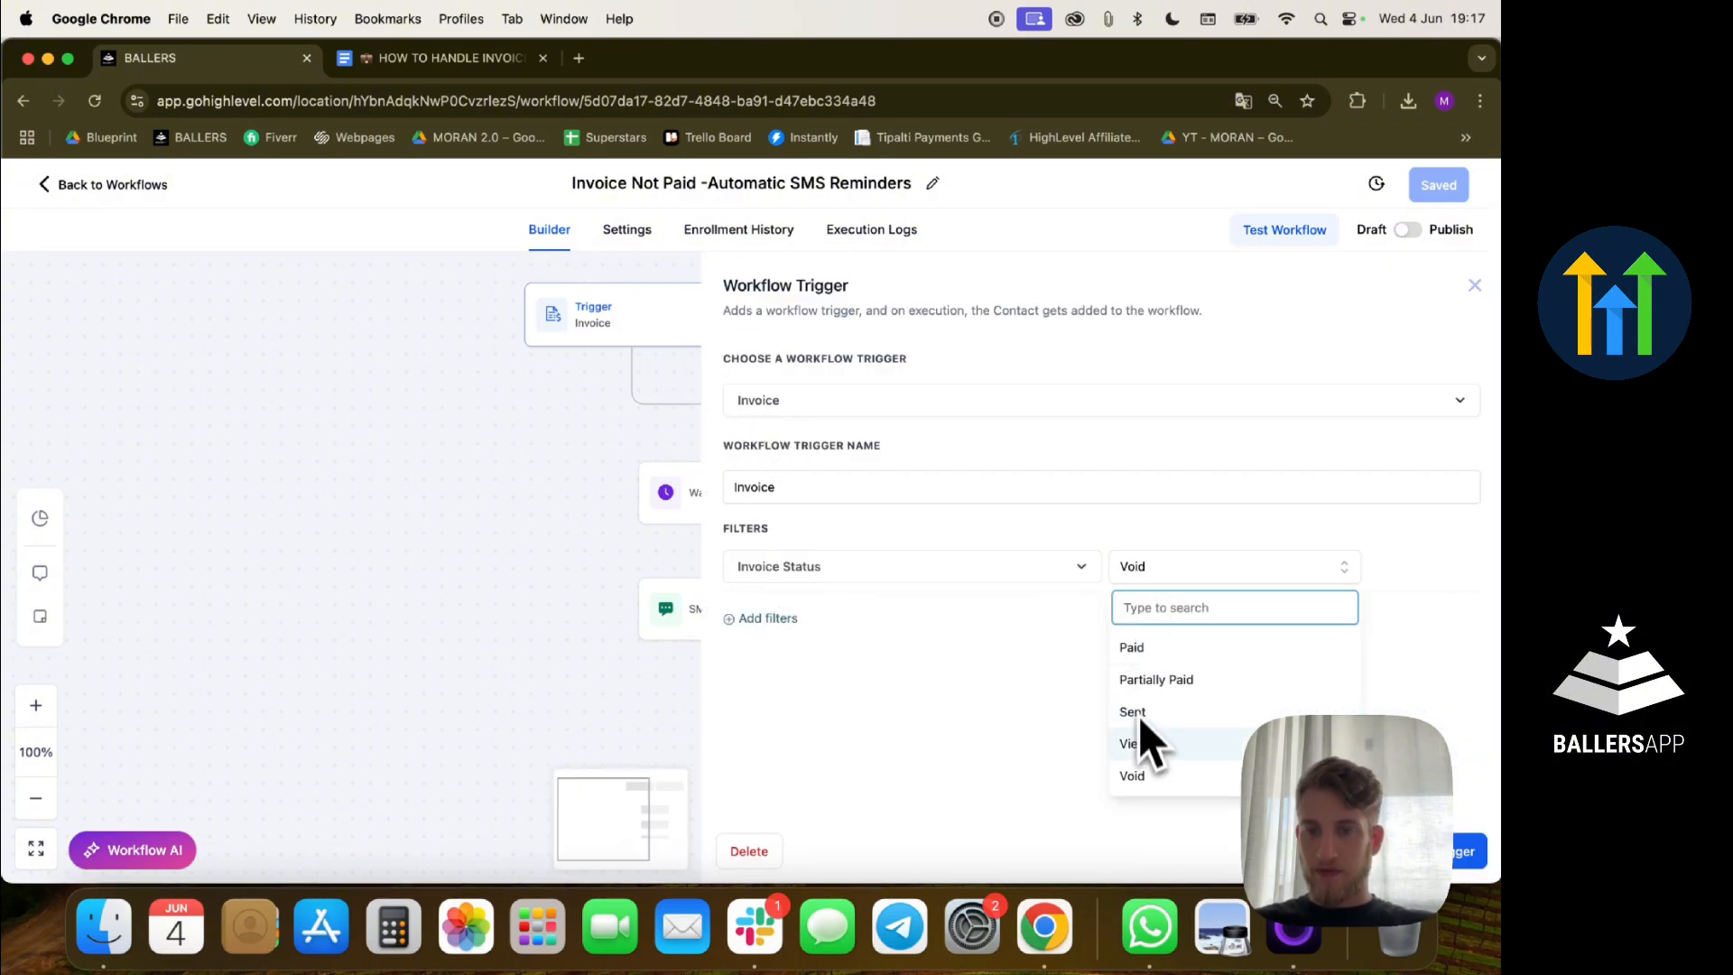
pyautogui.click(986, 731)
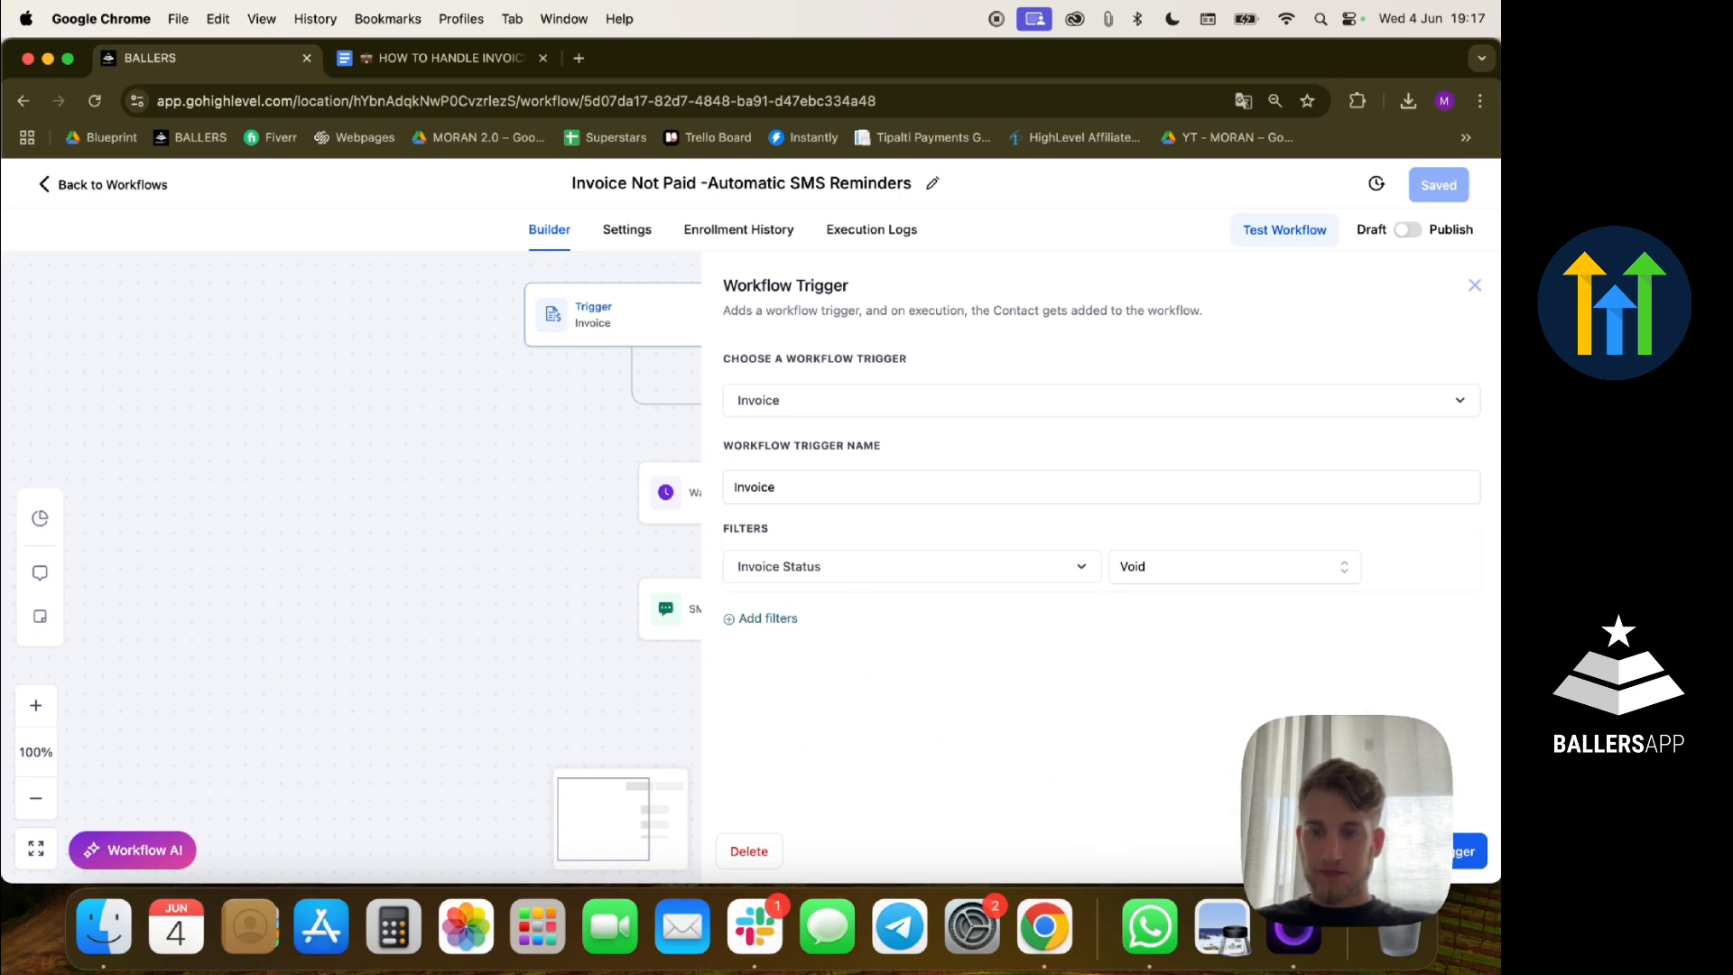
pyautogui.click(1345, 852)
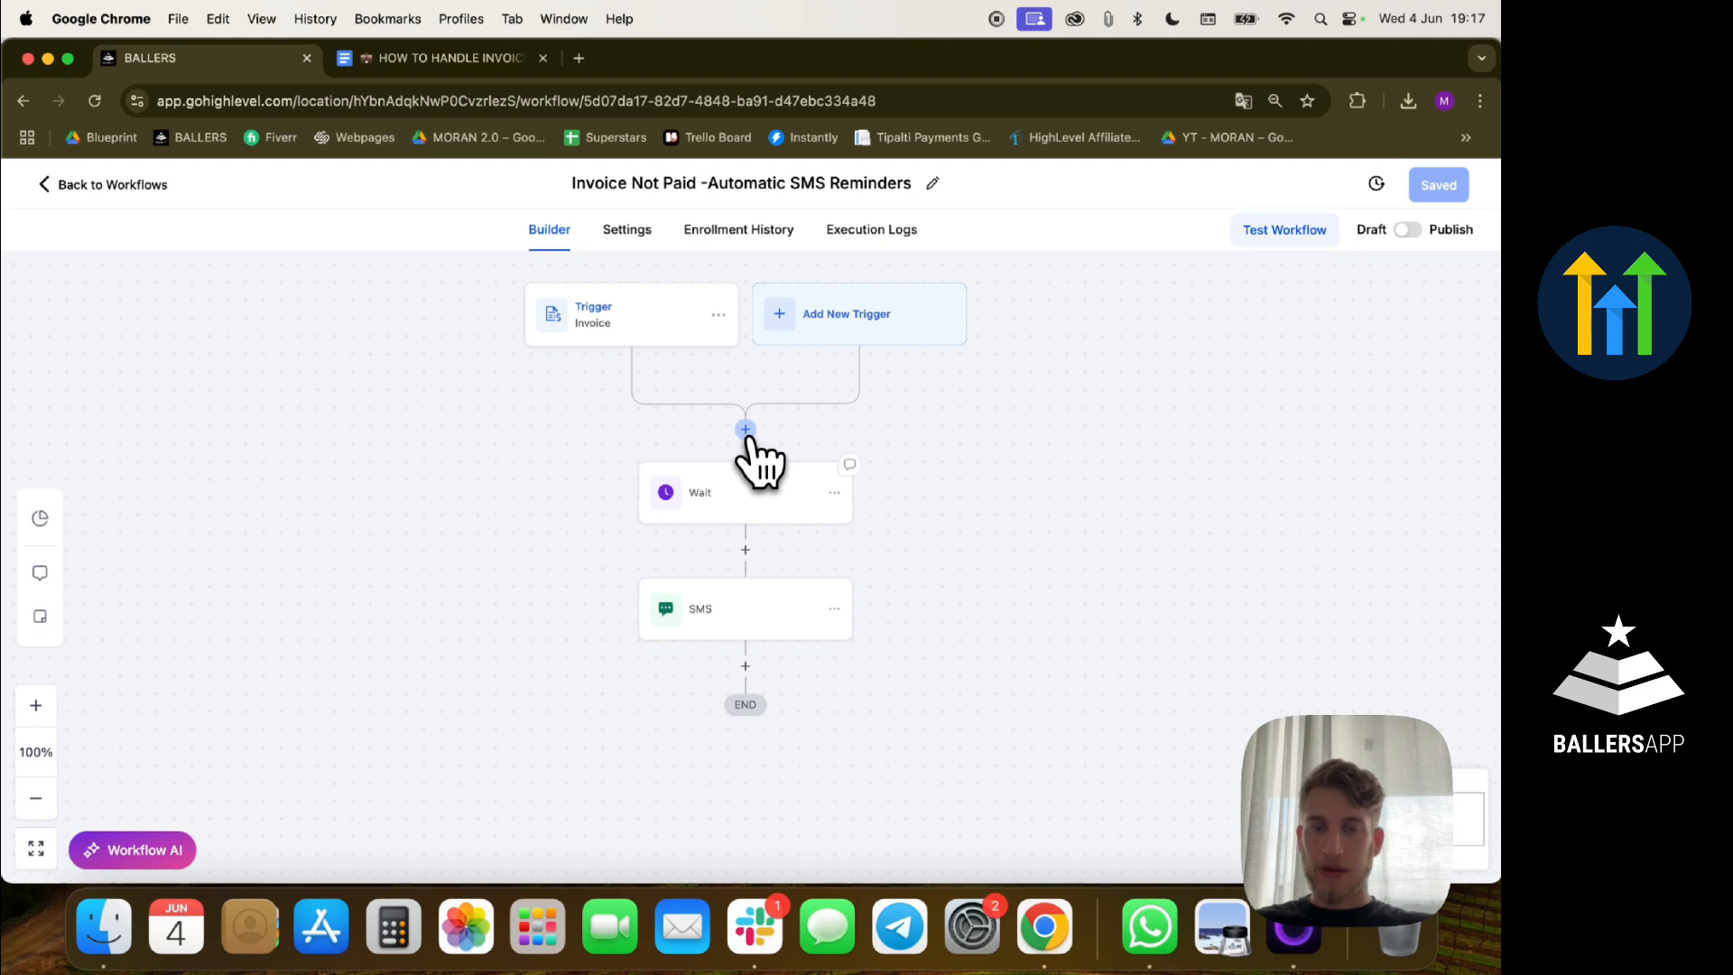
# - Examine the Wait action's time delay settings and the message text of the SMS action
pyautogui.click(752, 492)
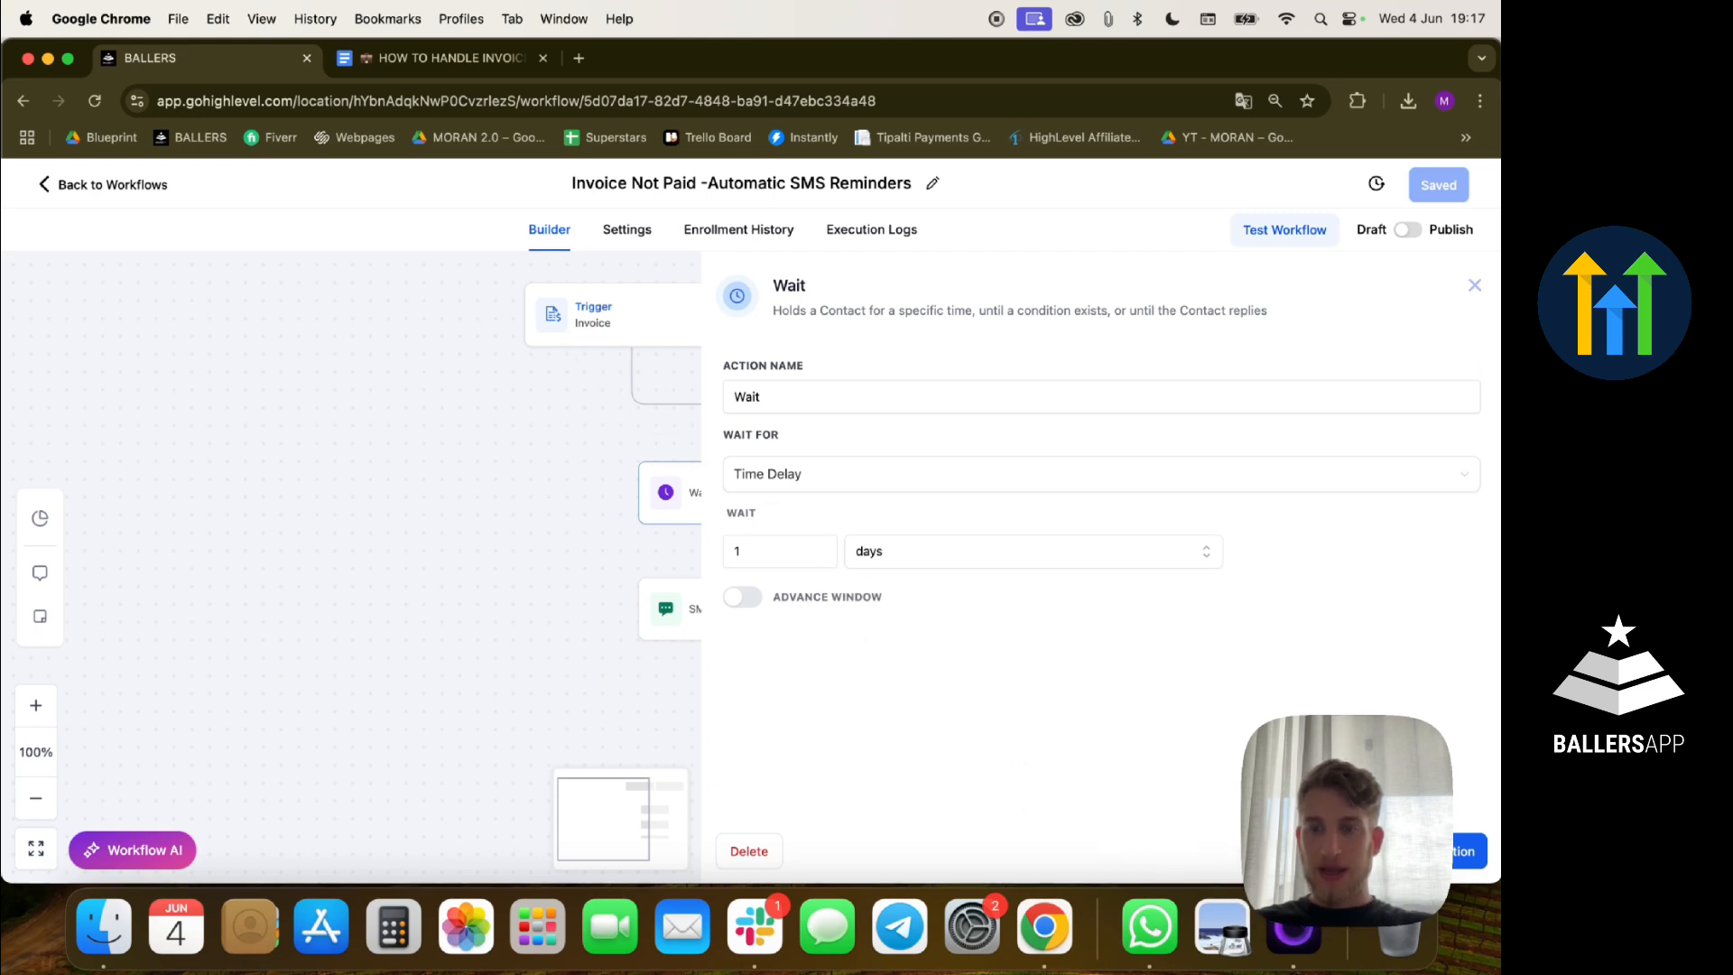
pyautogui.press('Escape')
pyautogui.click(755, 637)
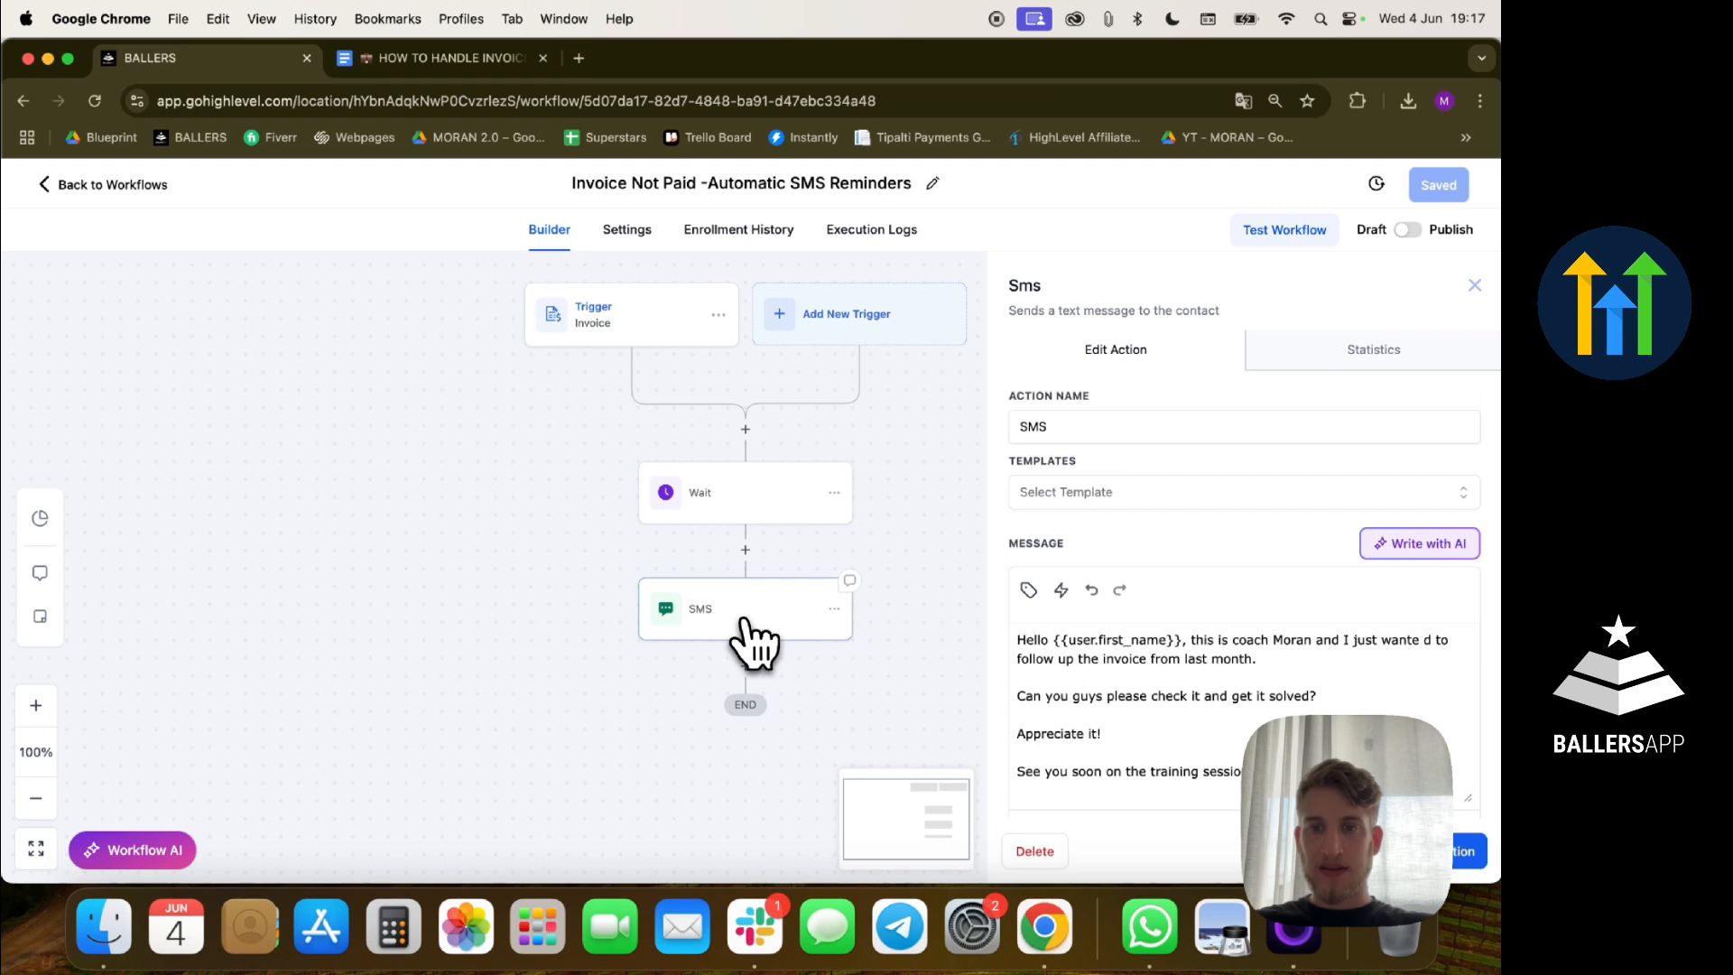
pyautogui.scroll(-3, 1015, 591)
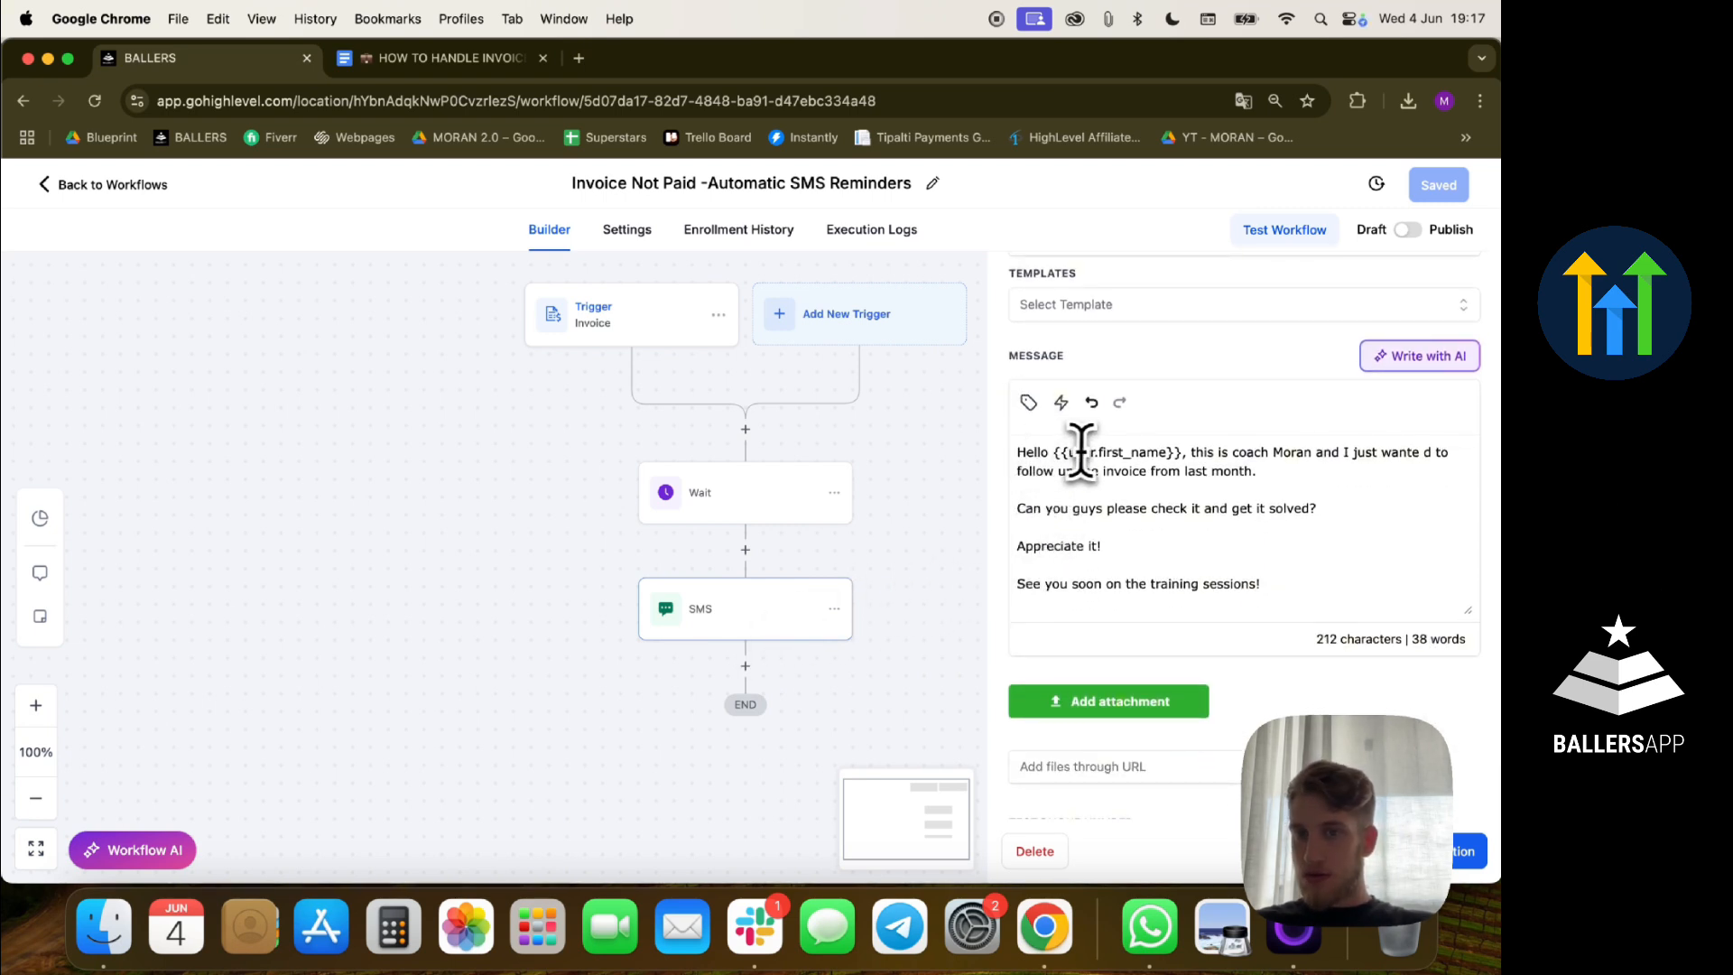
# - Highlight the {{user.first_name}} placeholder in the greeting of the SMS message
pyautogui.moveTo(1051, 453); pyautogui.dragTo(1180, 452)
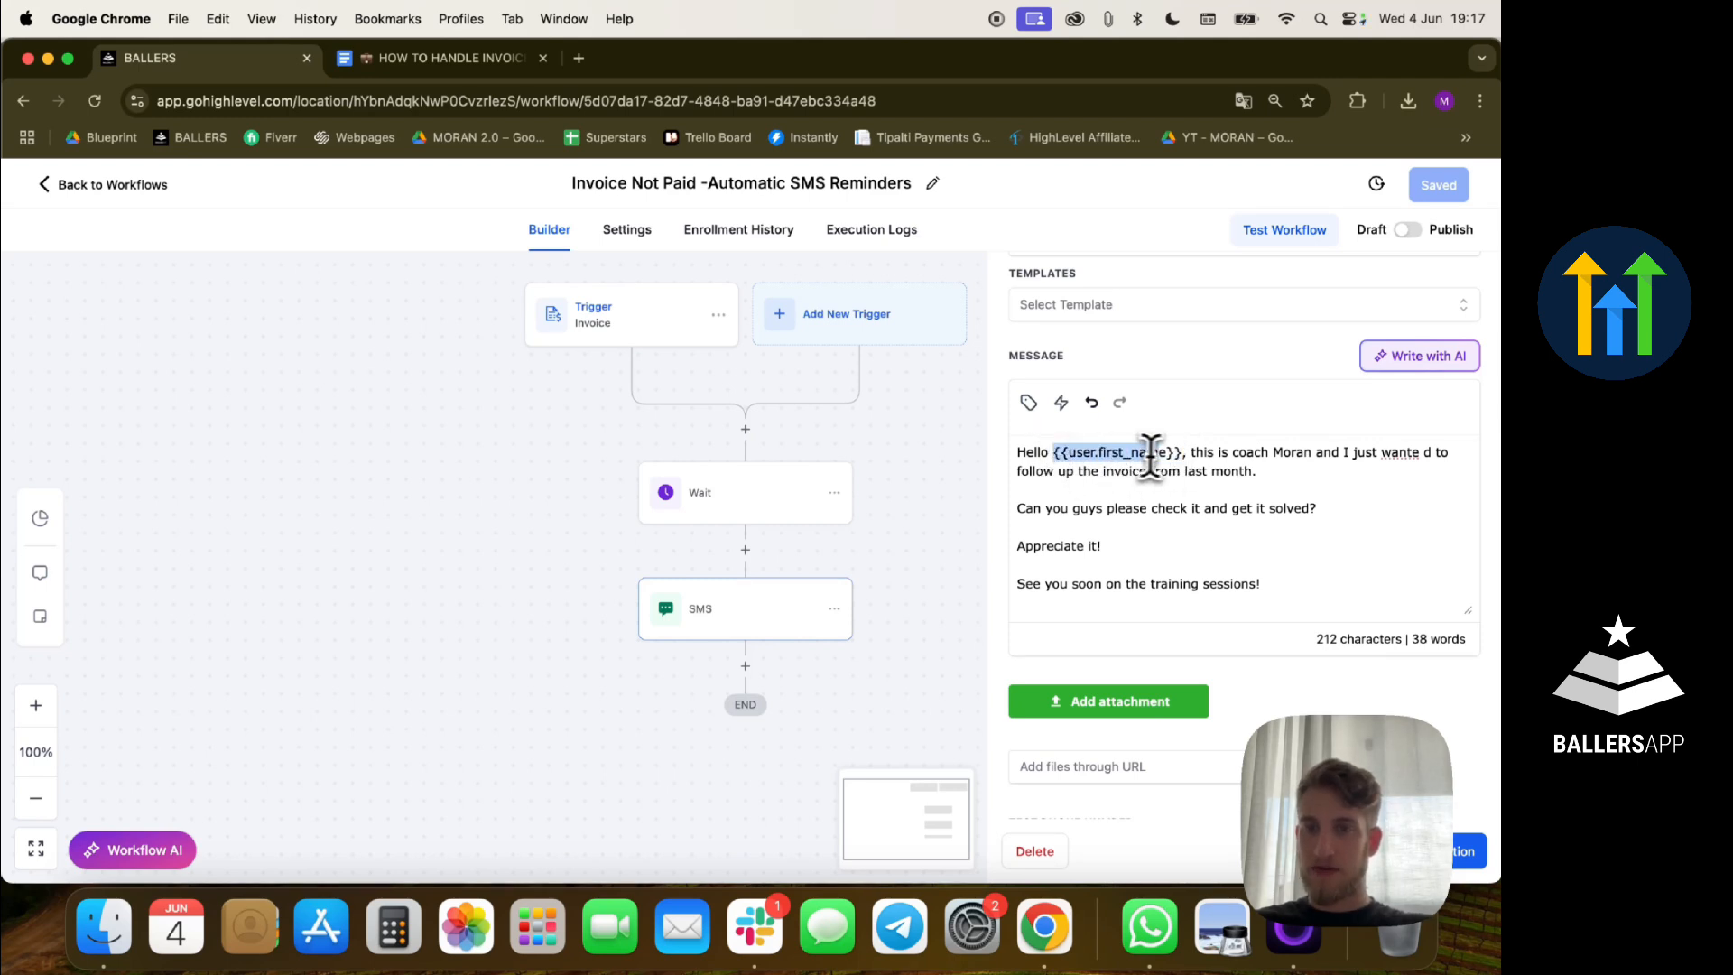
pyautogui.moveTo(1151, 451); pyautogui.dragTo(1182, 453)
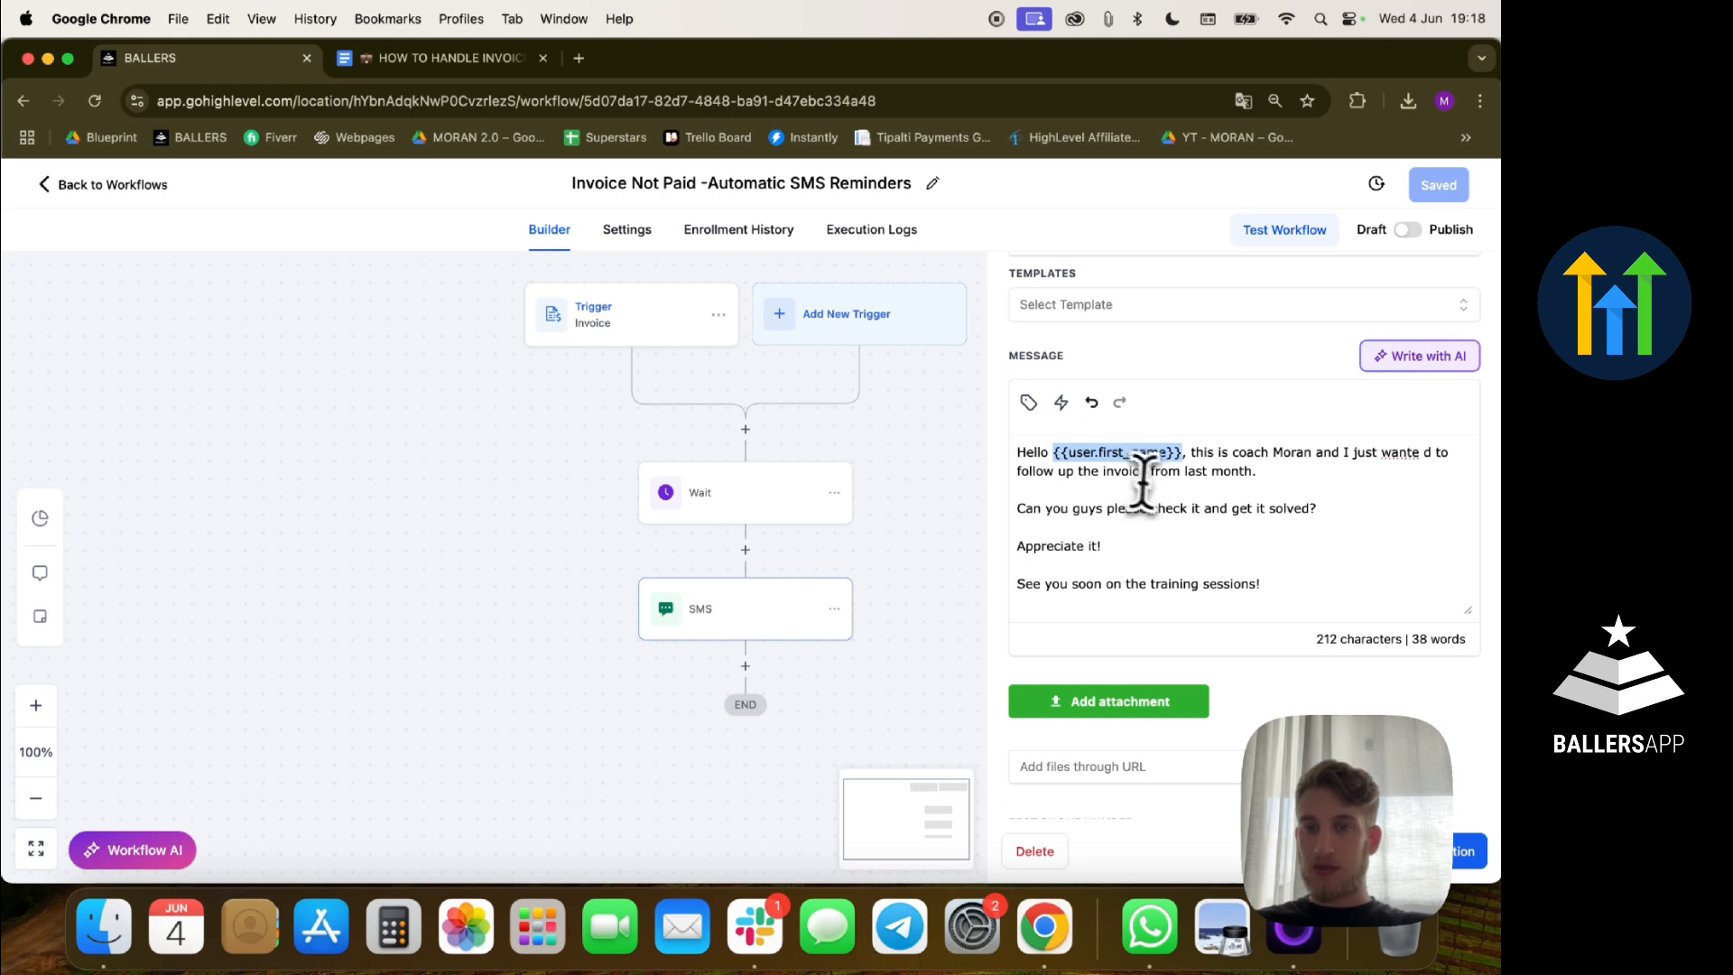
pyautogui.click(1183, 453)
pyautogui.moveTo(1183, 453); pyautogui.dragTo(1053, 455)
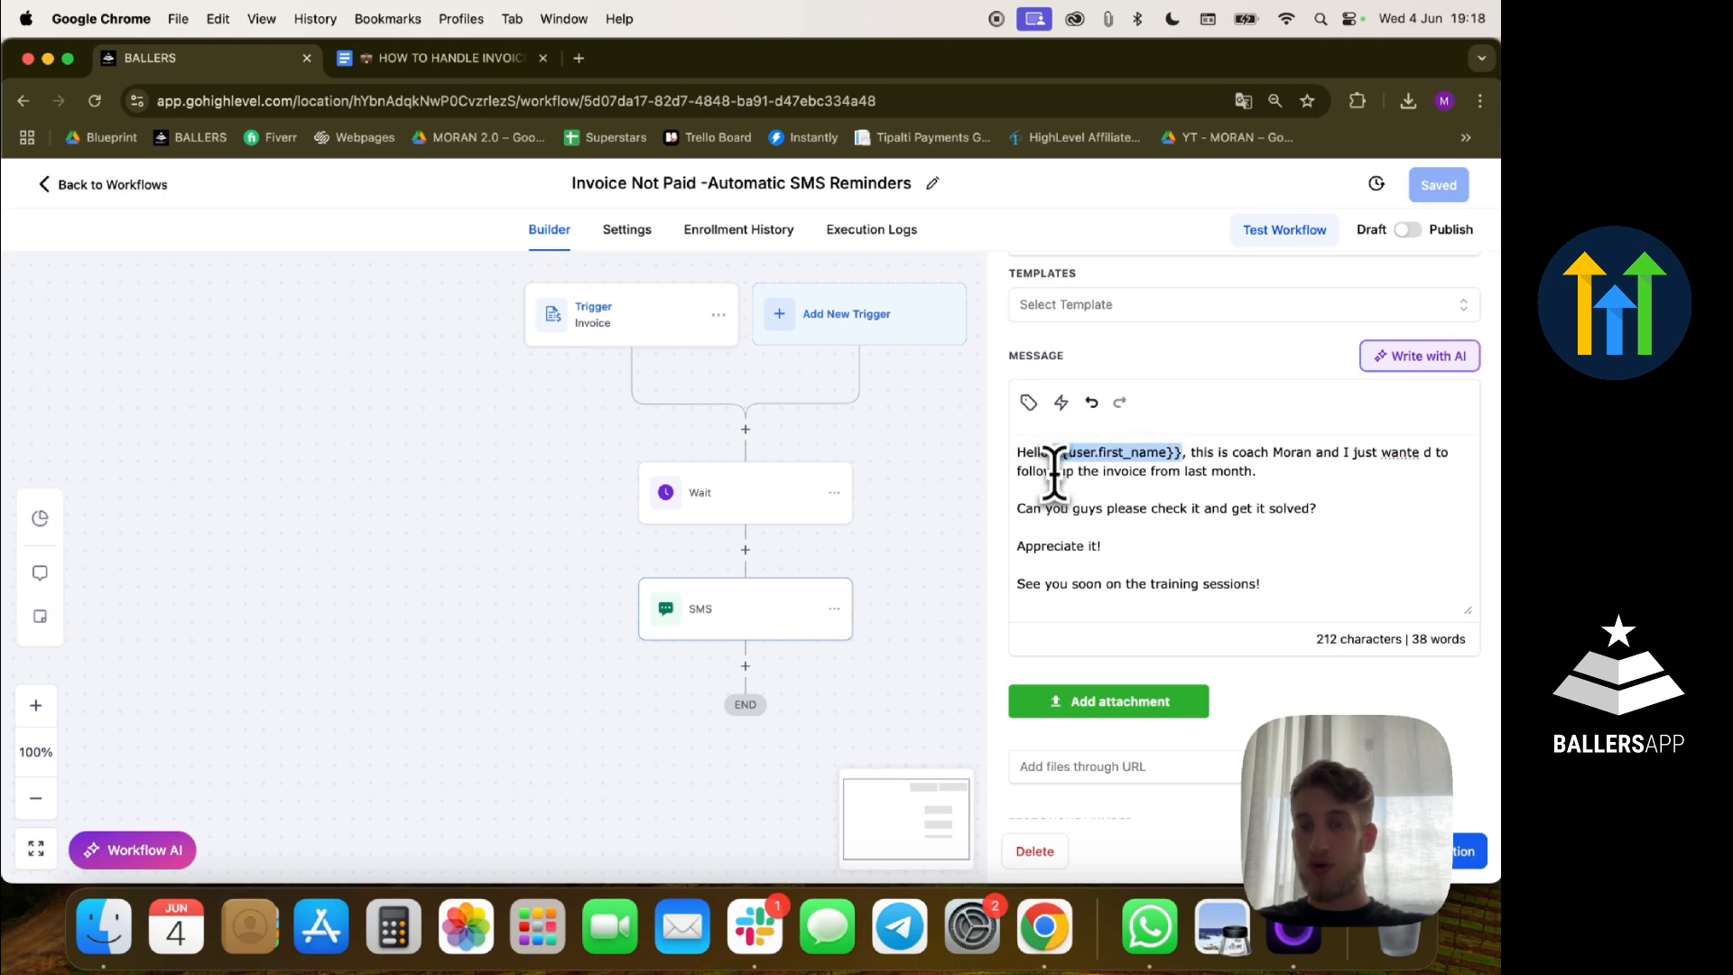
pyautogui.click(1058, 454)
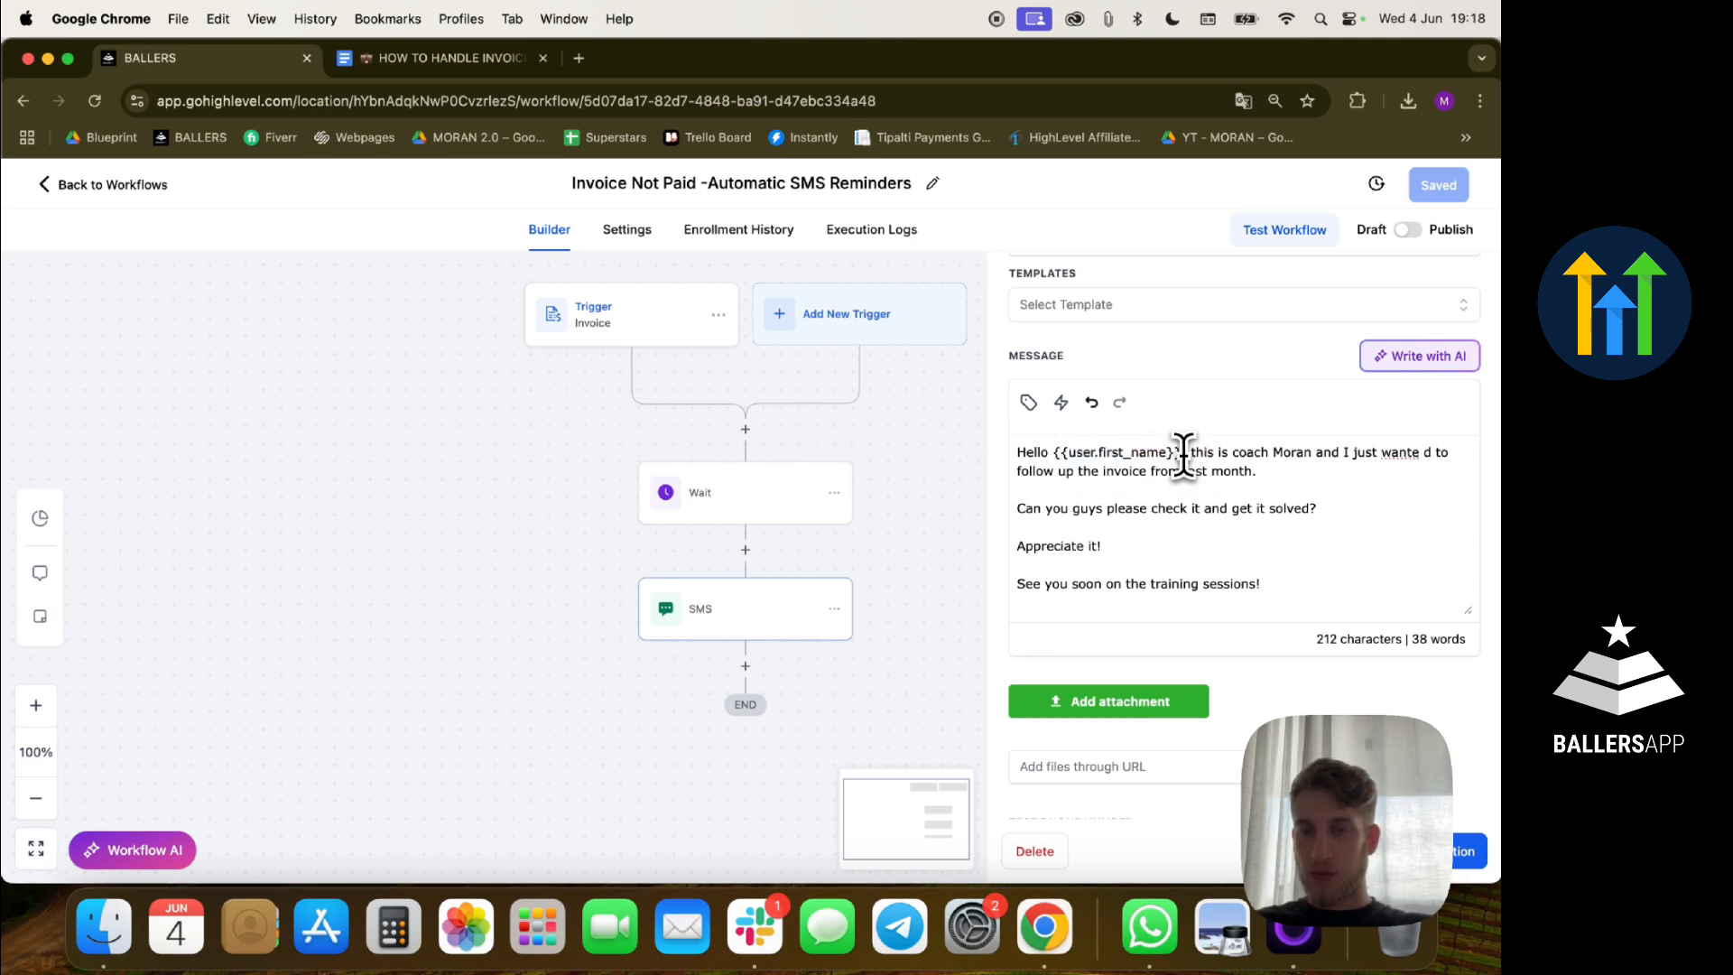
pyautogui.moveTo(1184, 453); pyautogui.dragTo(1060, 456)
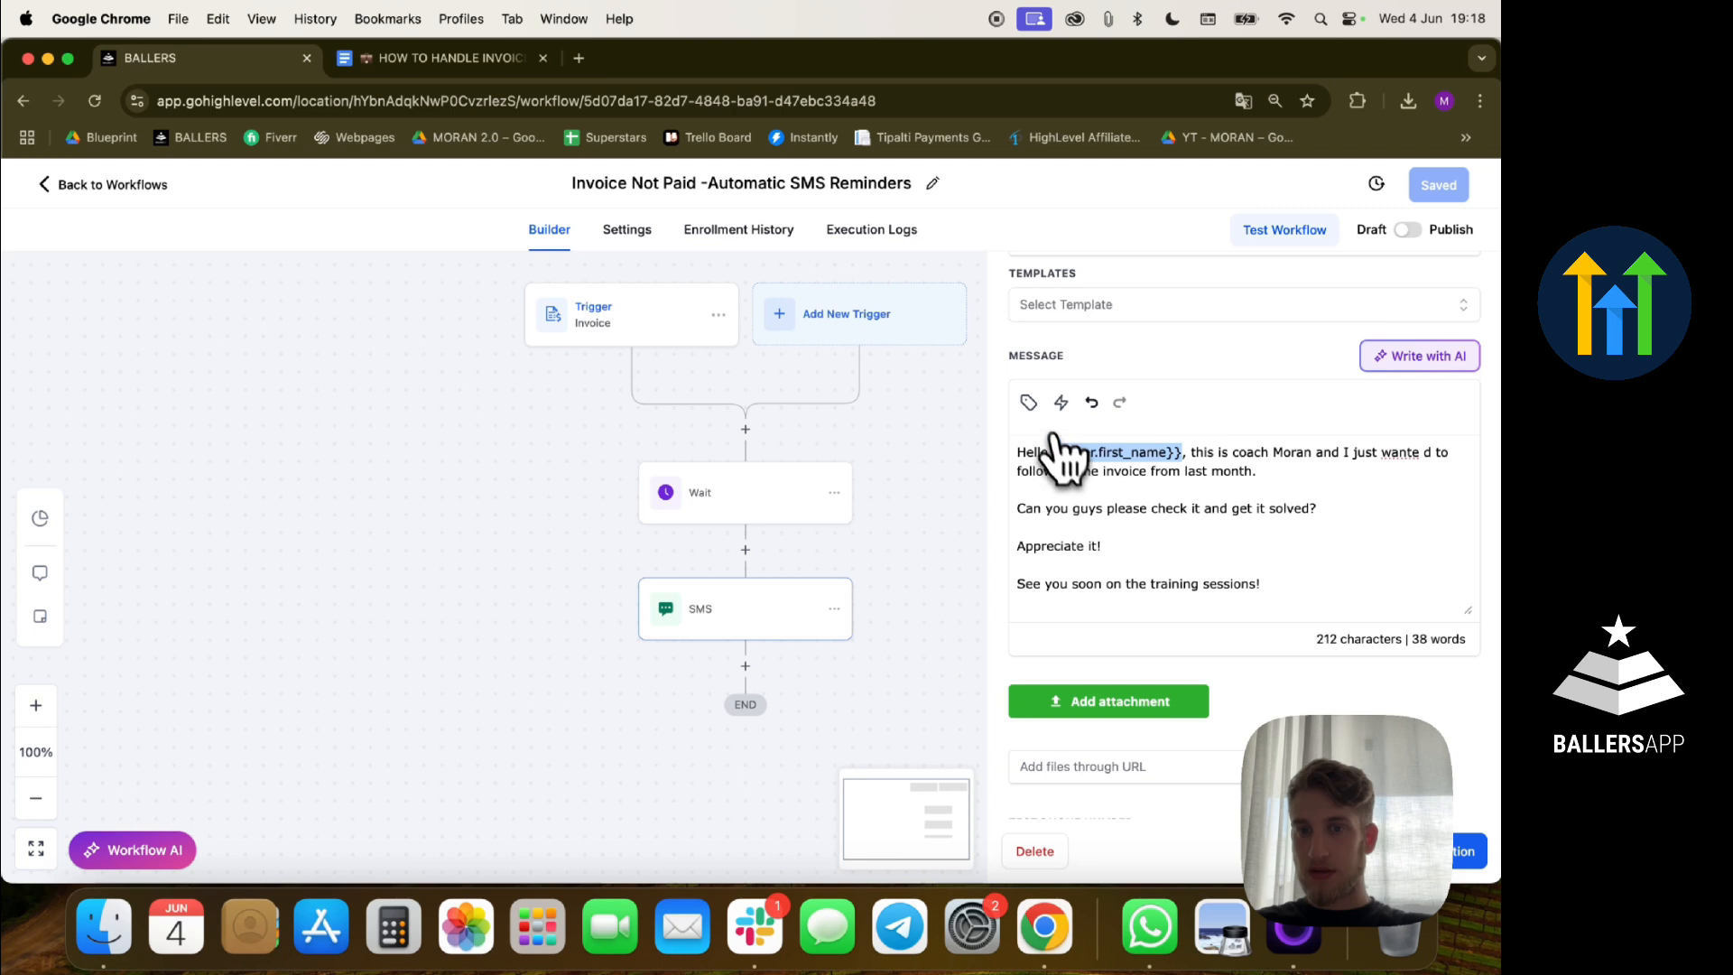
# - Browse the Contact custom values that can be inserted in the SMS message, without replacing the {{user.first_name}} placeholder
pyautogui.click(1034, 411)
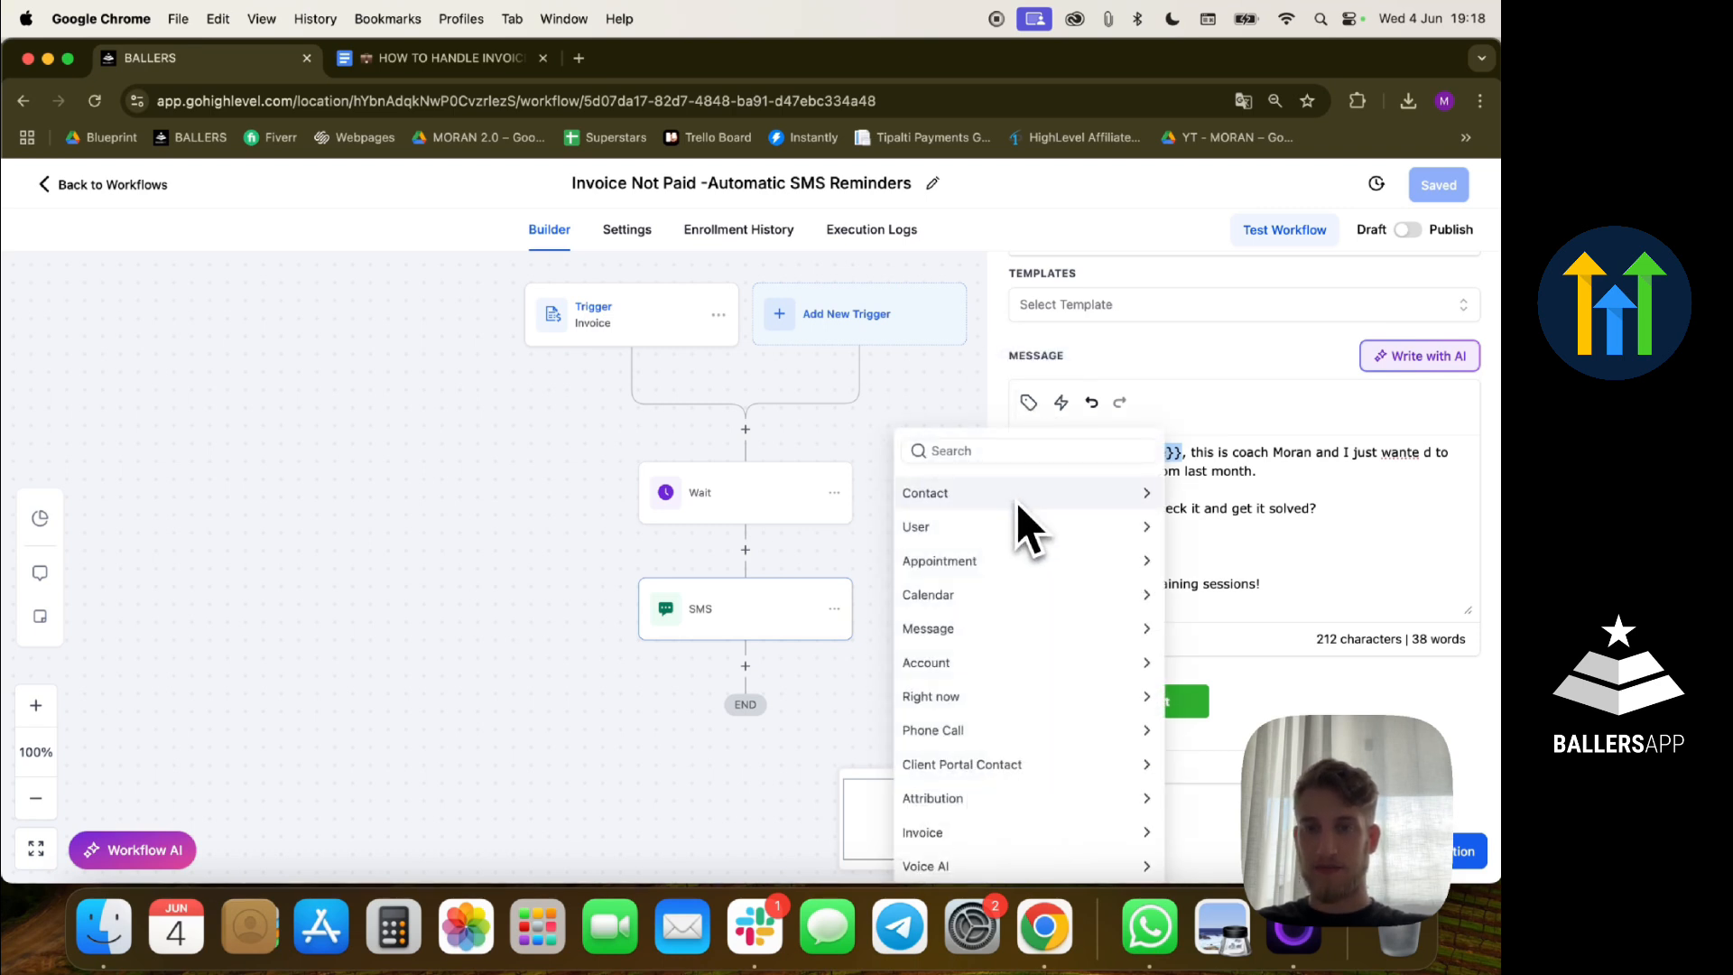
pyautogui.scroll(-1, 1030, 867)
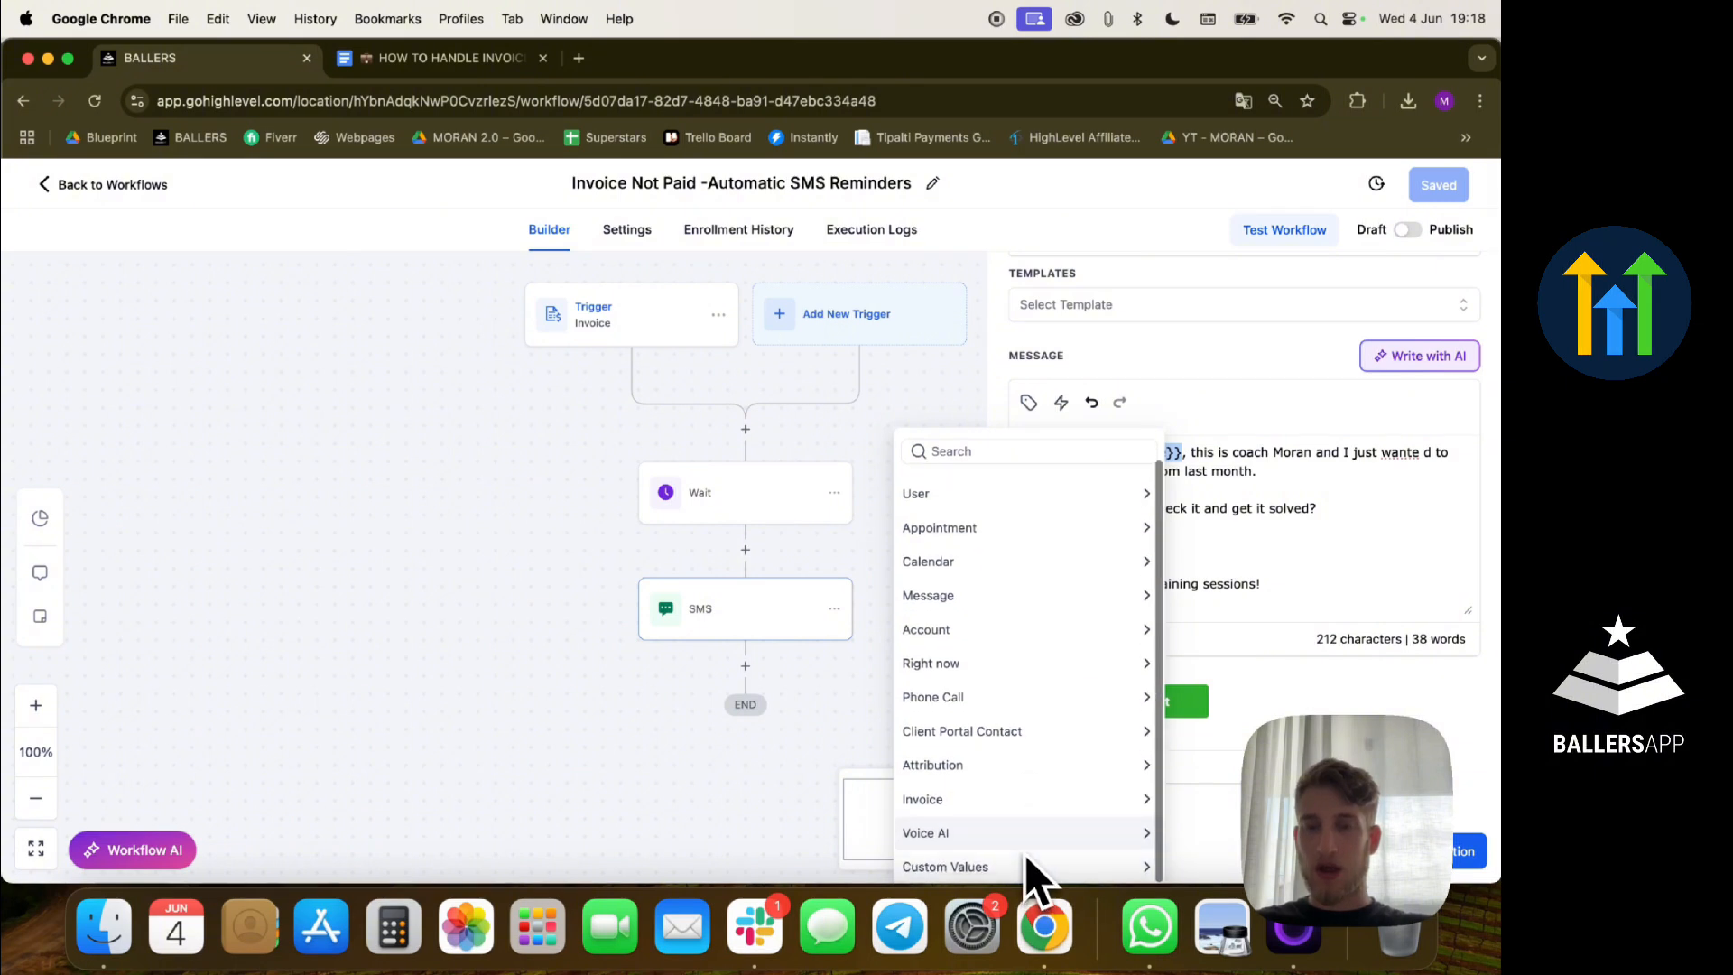
pyautogui.scroll(1, 1045, 718)
pyautogui.click(1052, 502)
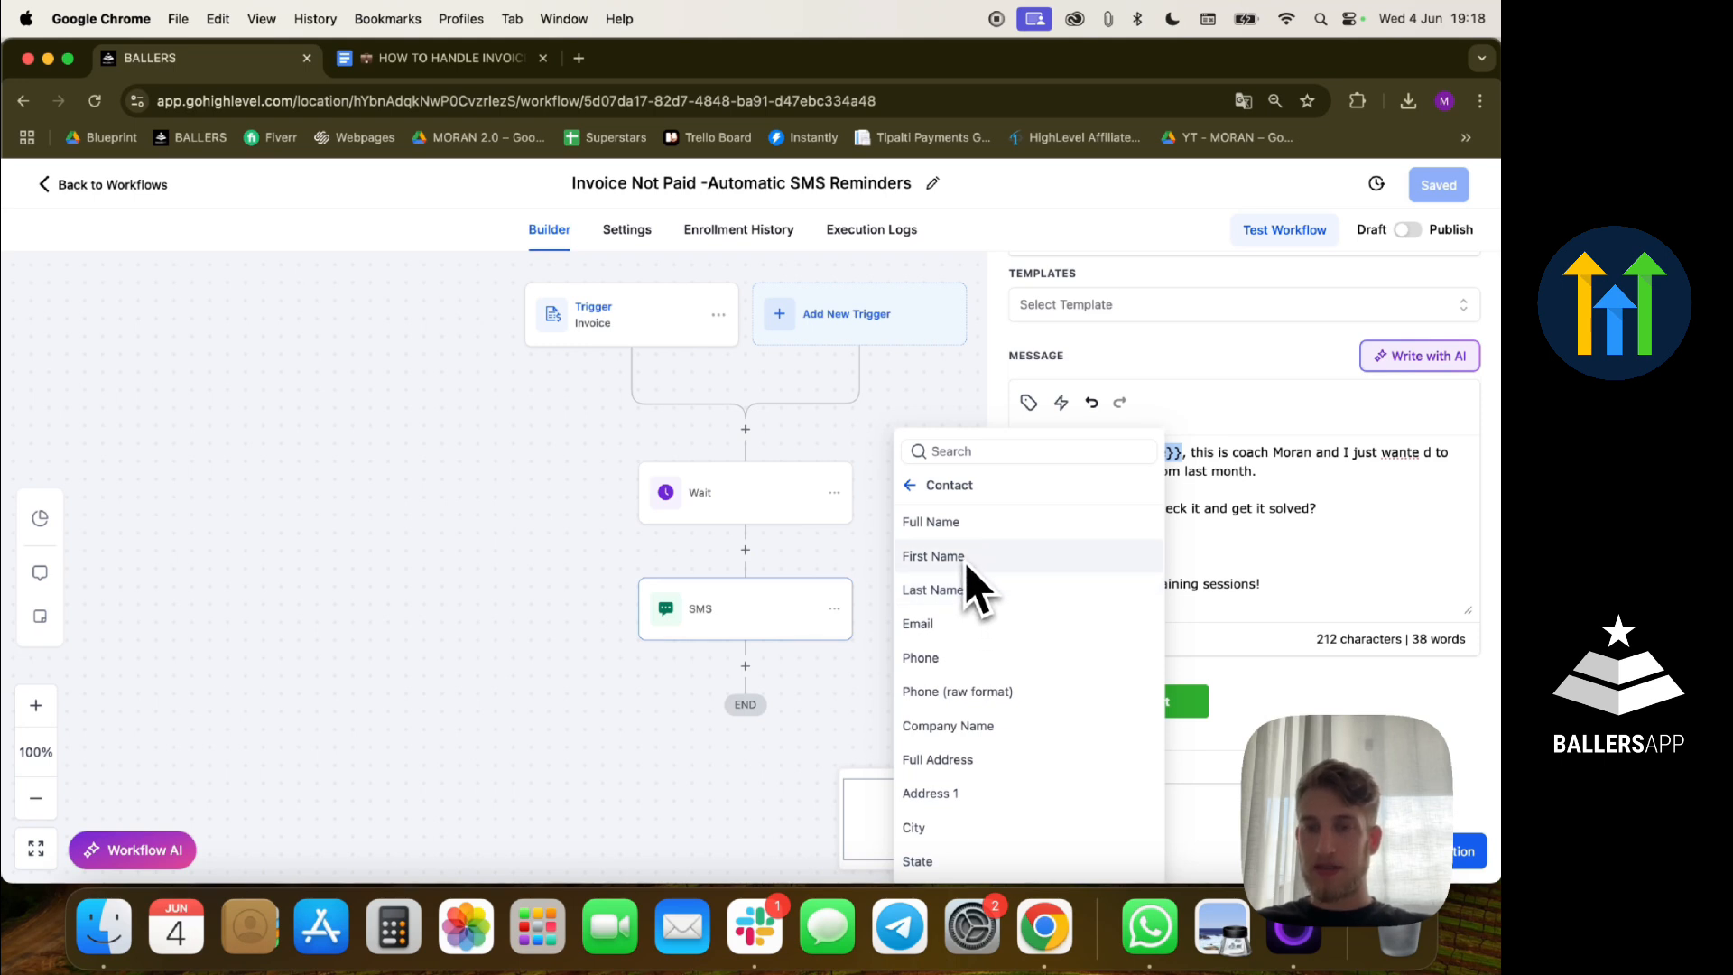
pyautogui.click(1203, 492)
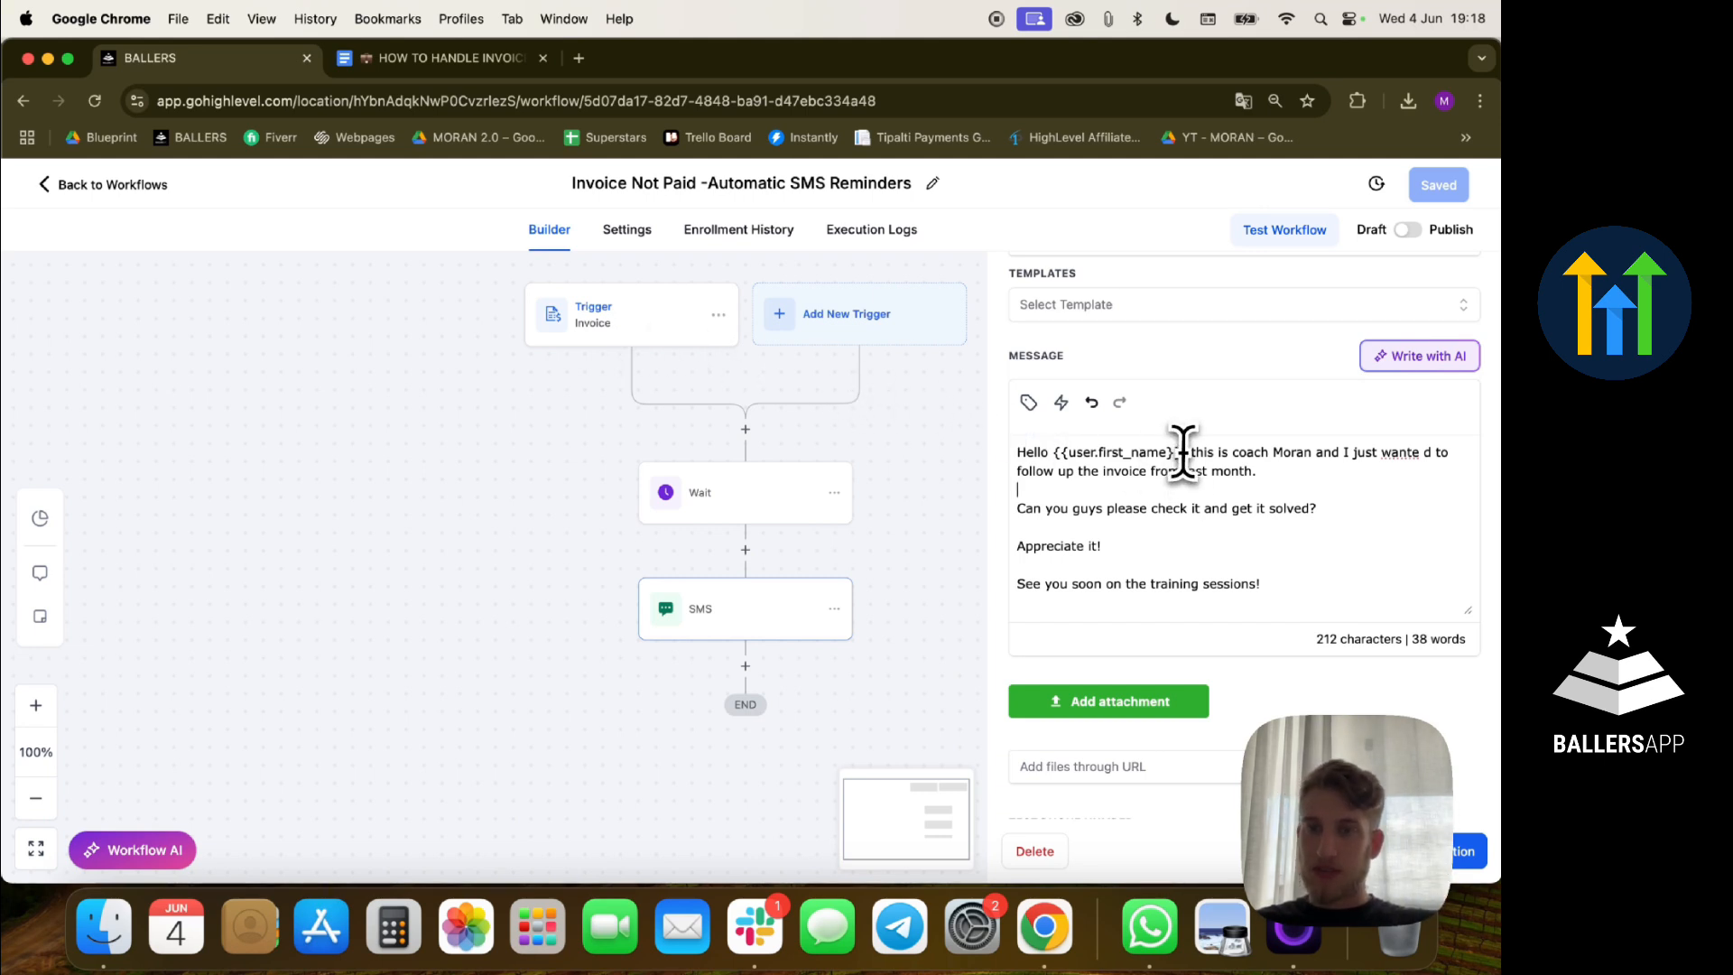
pyautogui.moveTo(1180, 449); pyautogui.dragTo(1050, 451)
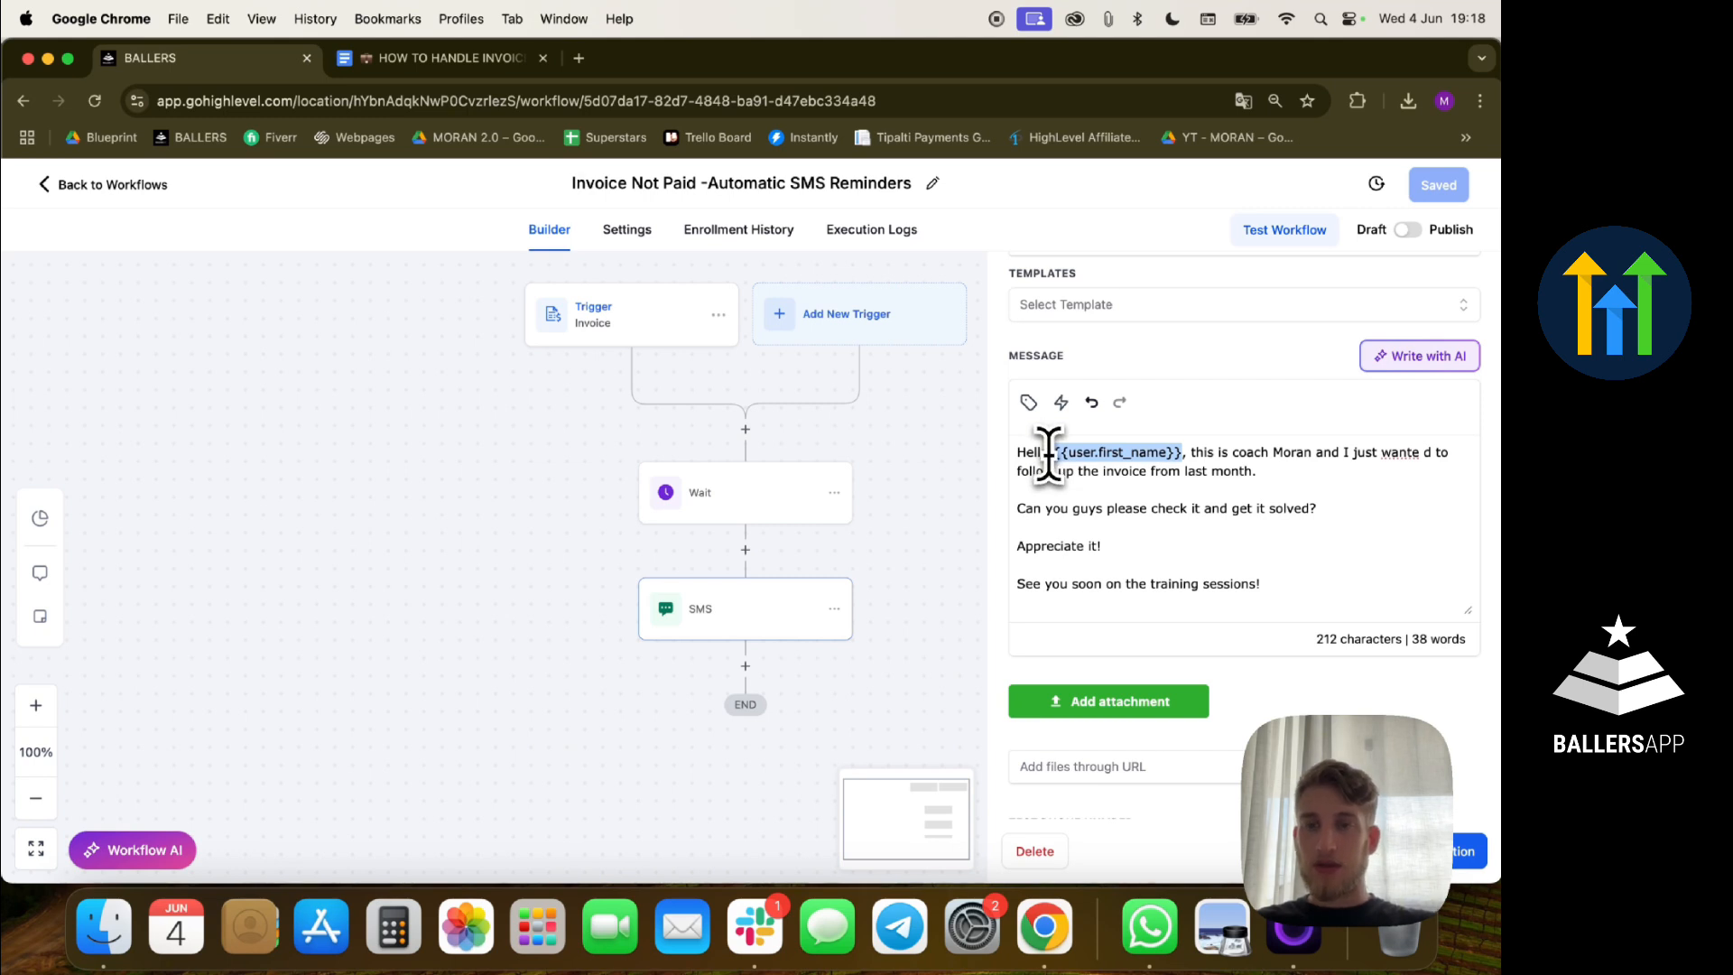
pyautogui.click(1115, 497)
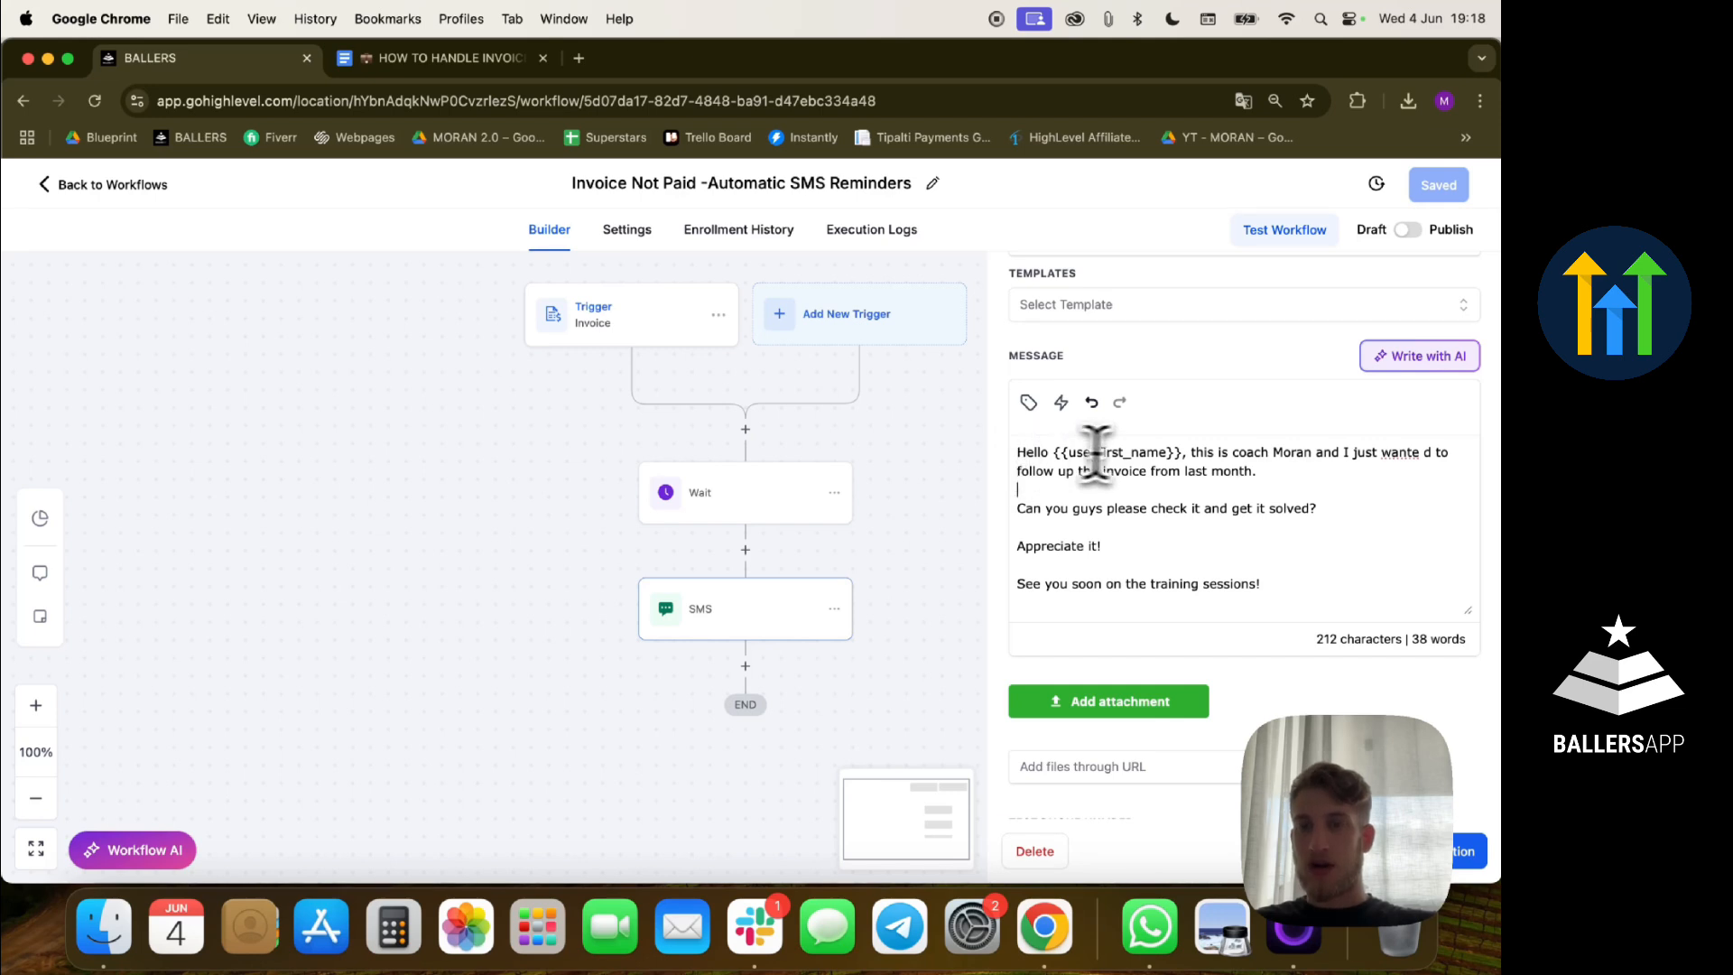
# - Correct "wante d" to "wanted" in the first sentence of the SMS message
pyautogui.click(1419, 453)
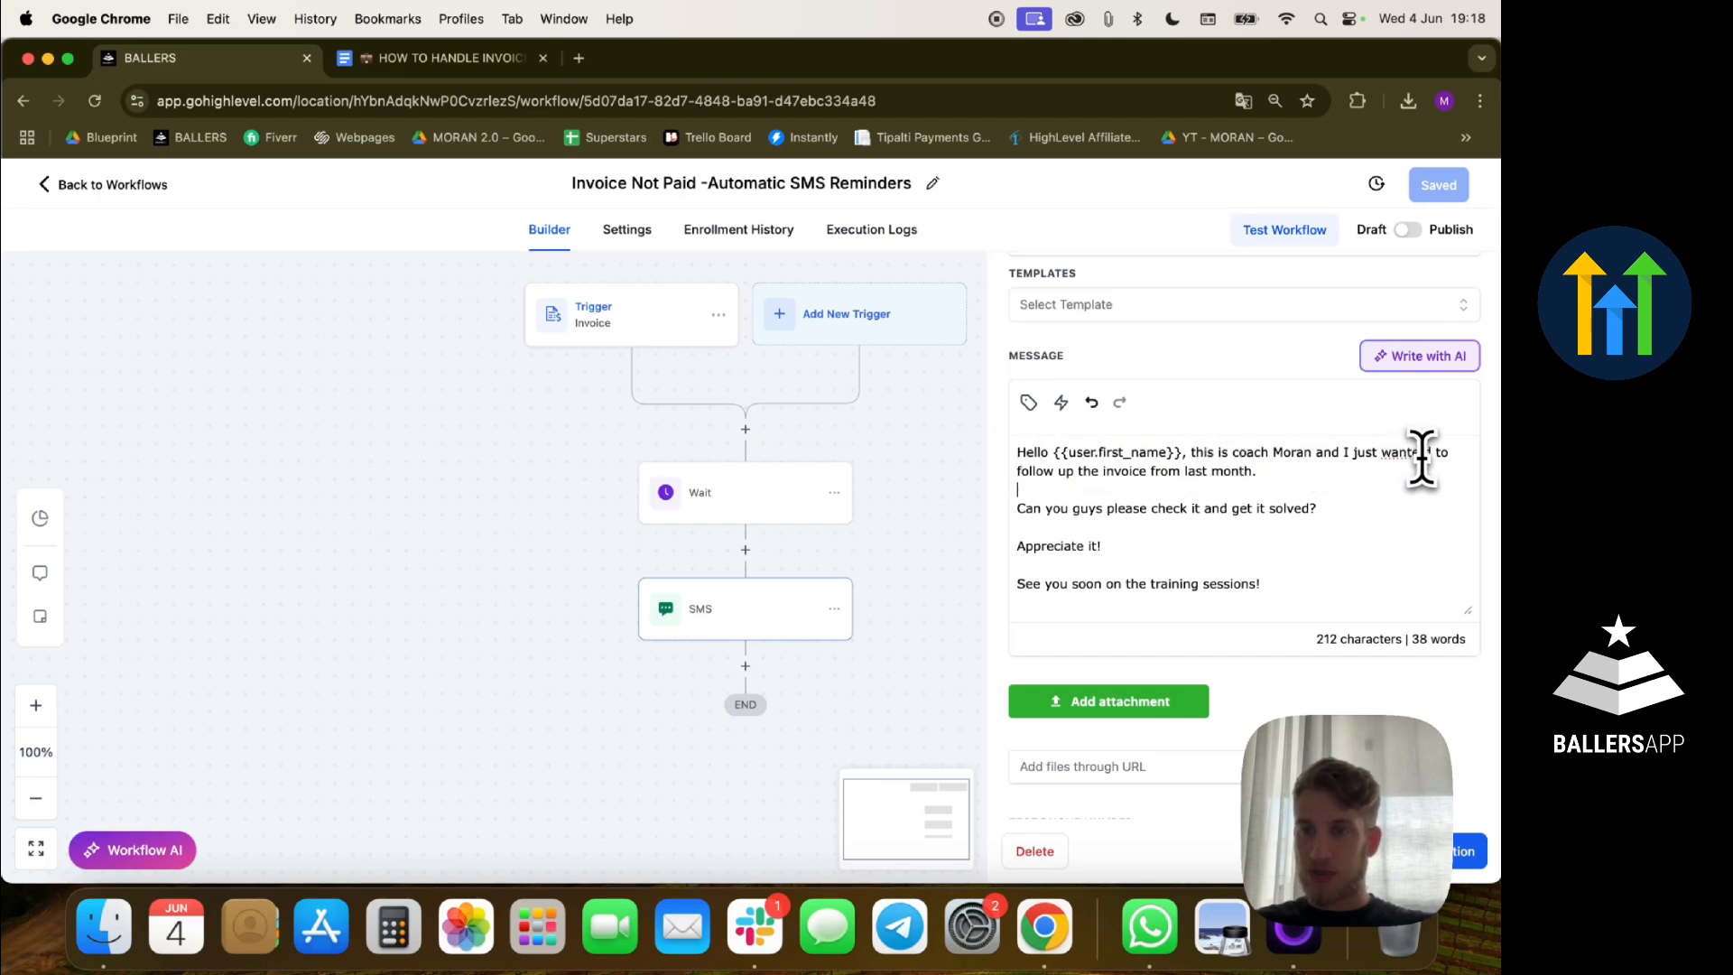
pyautogui.press('BackSpace')
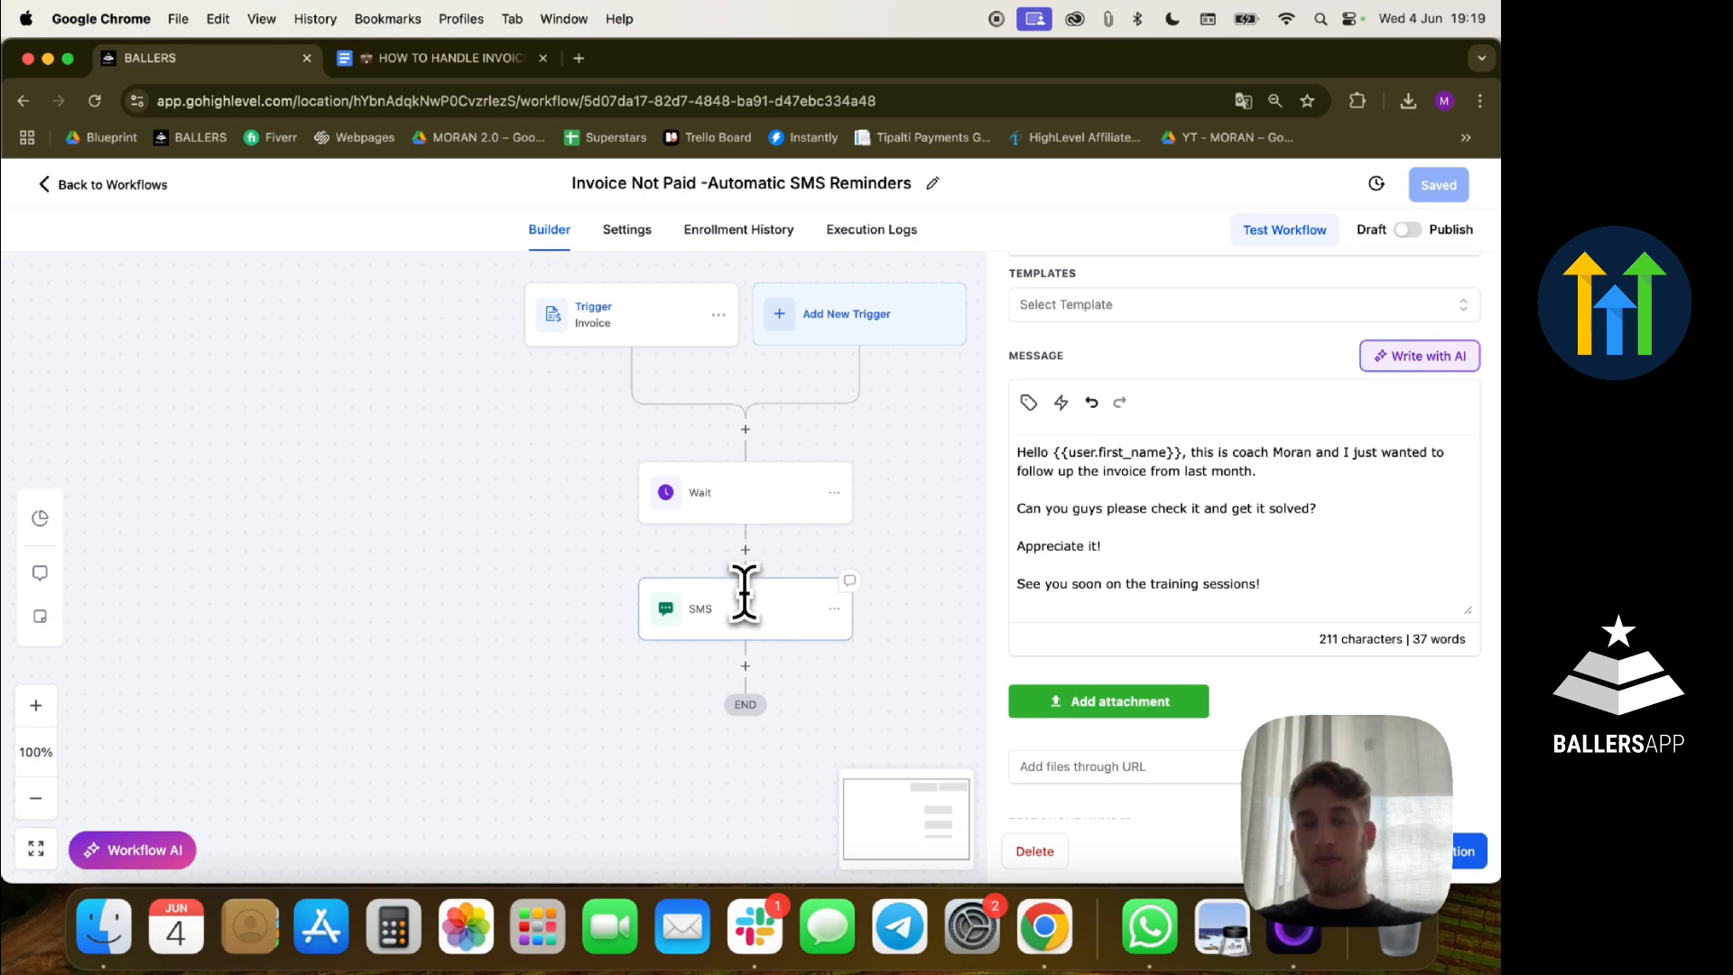
# - Return to the automation workflow list and look through the existing workflows
pyautogui.click(136, 186)
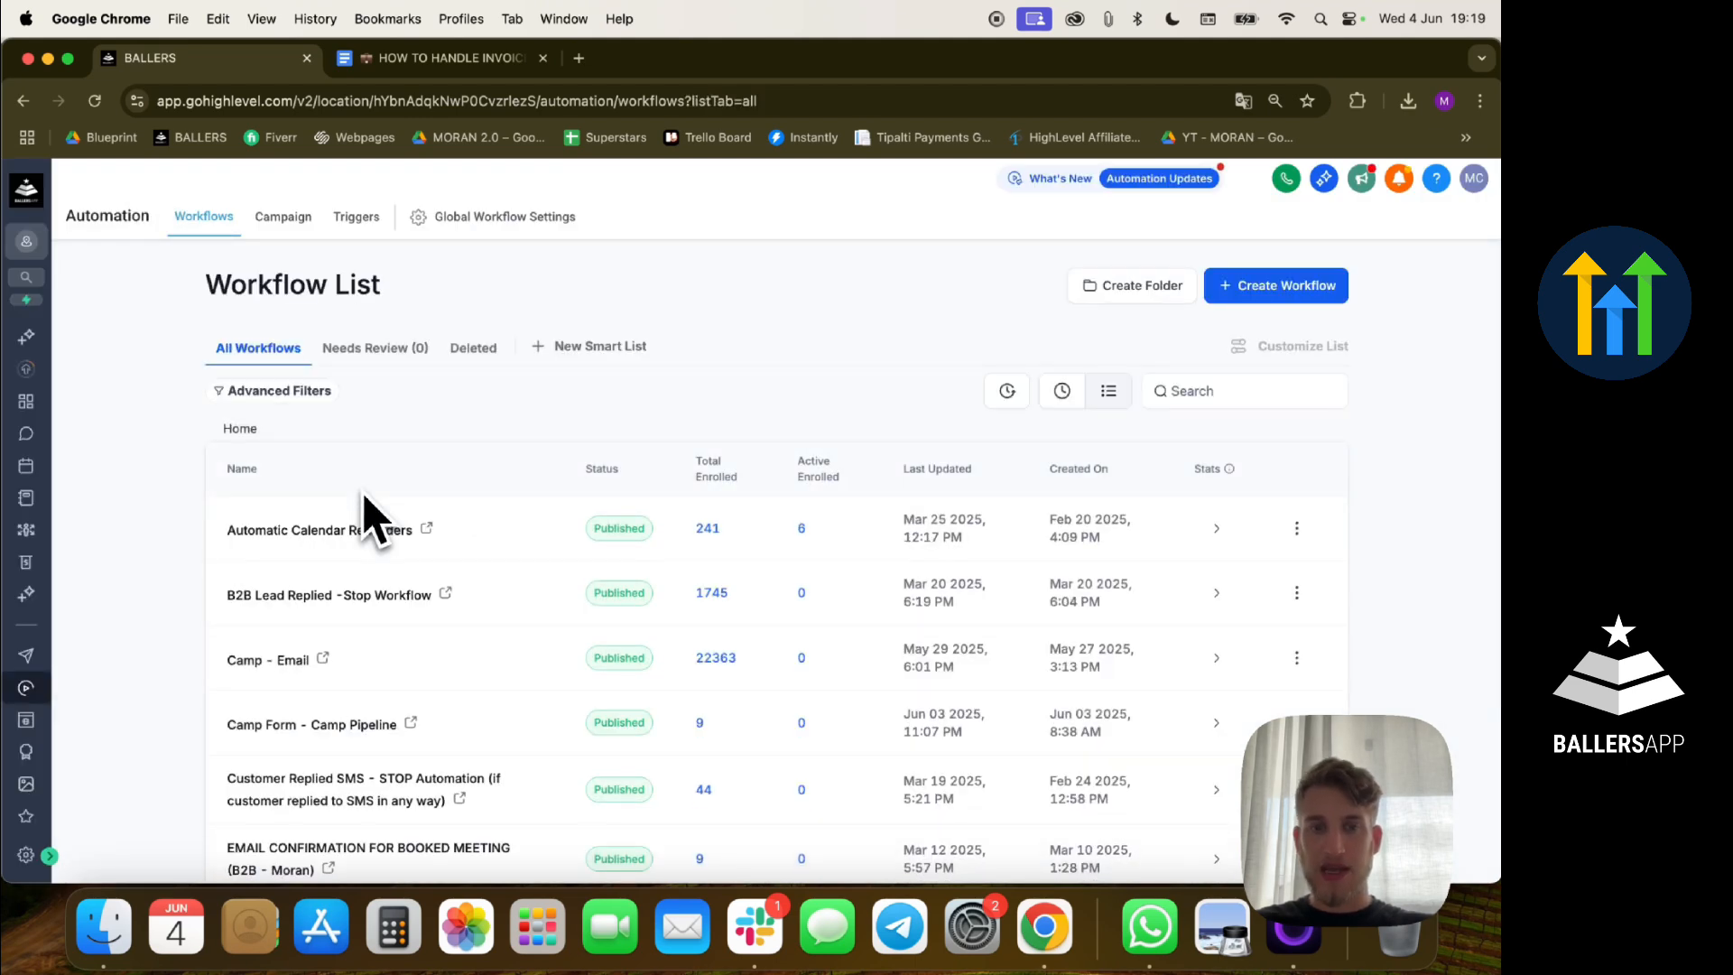
pyautogui.scroll(-2, 451, 569)
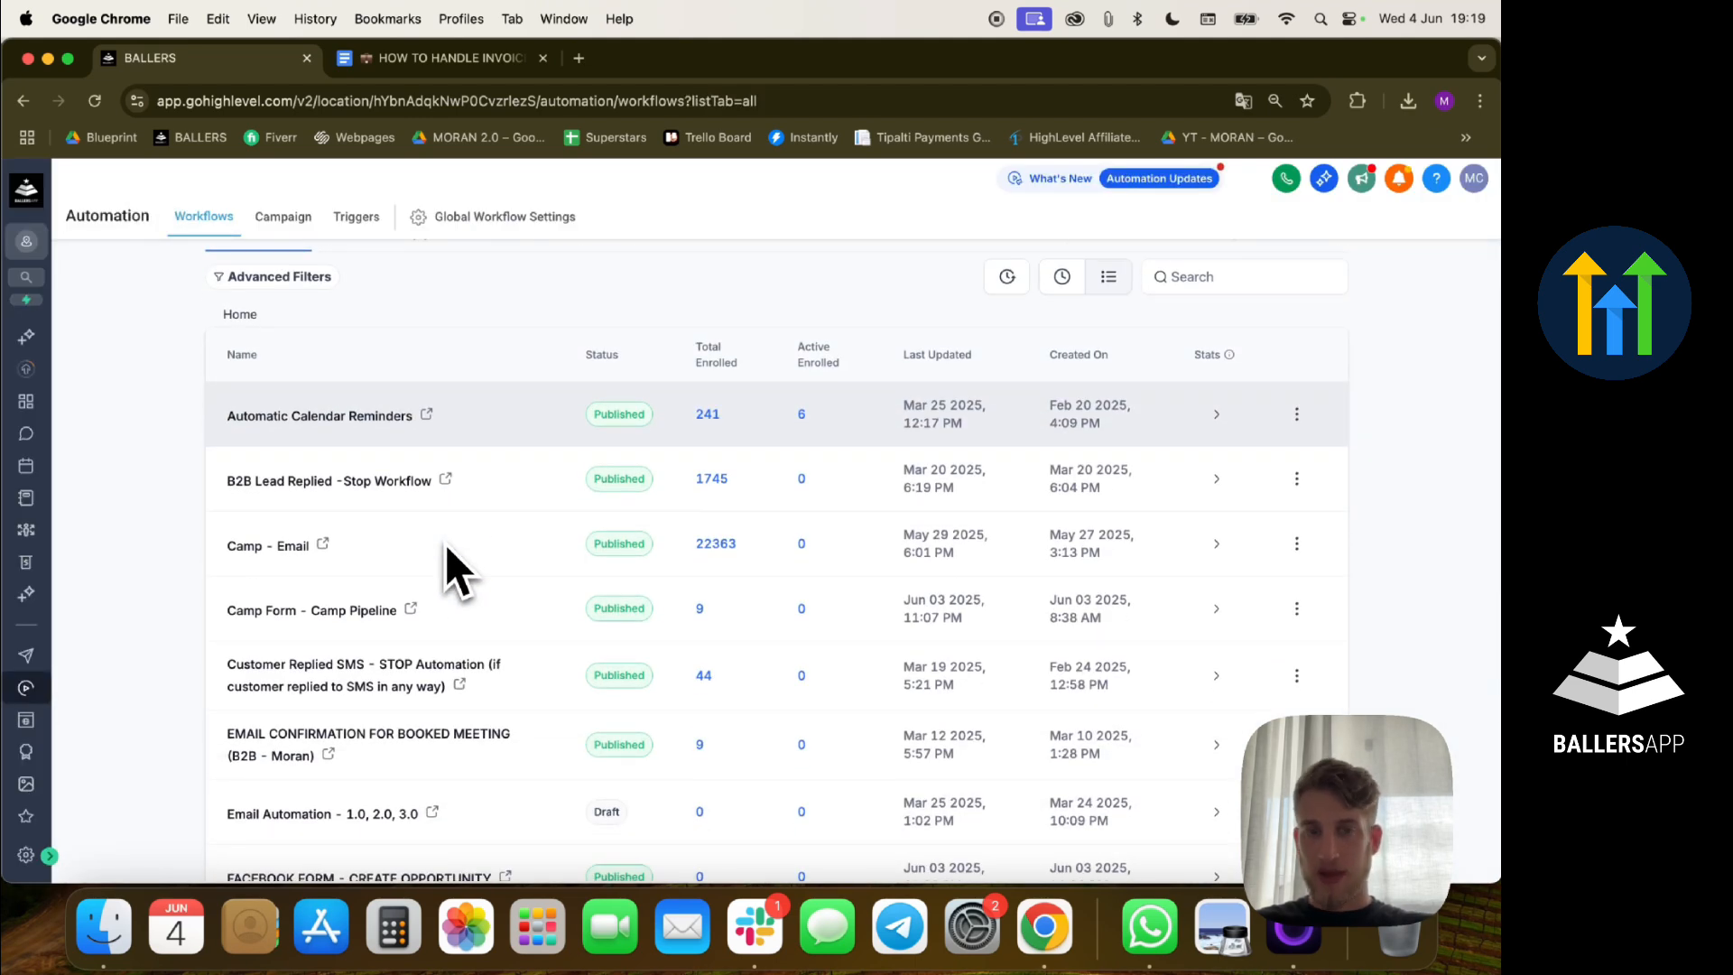
pyautogui.scroll(-1, 451, 569)
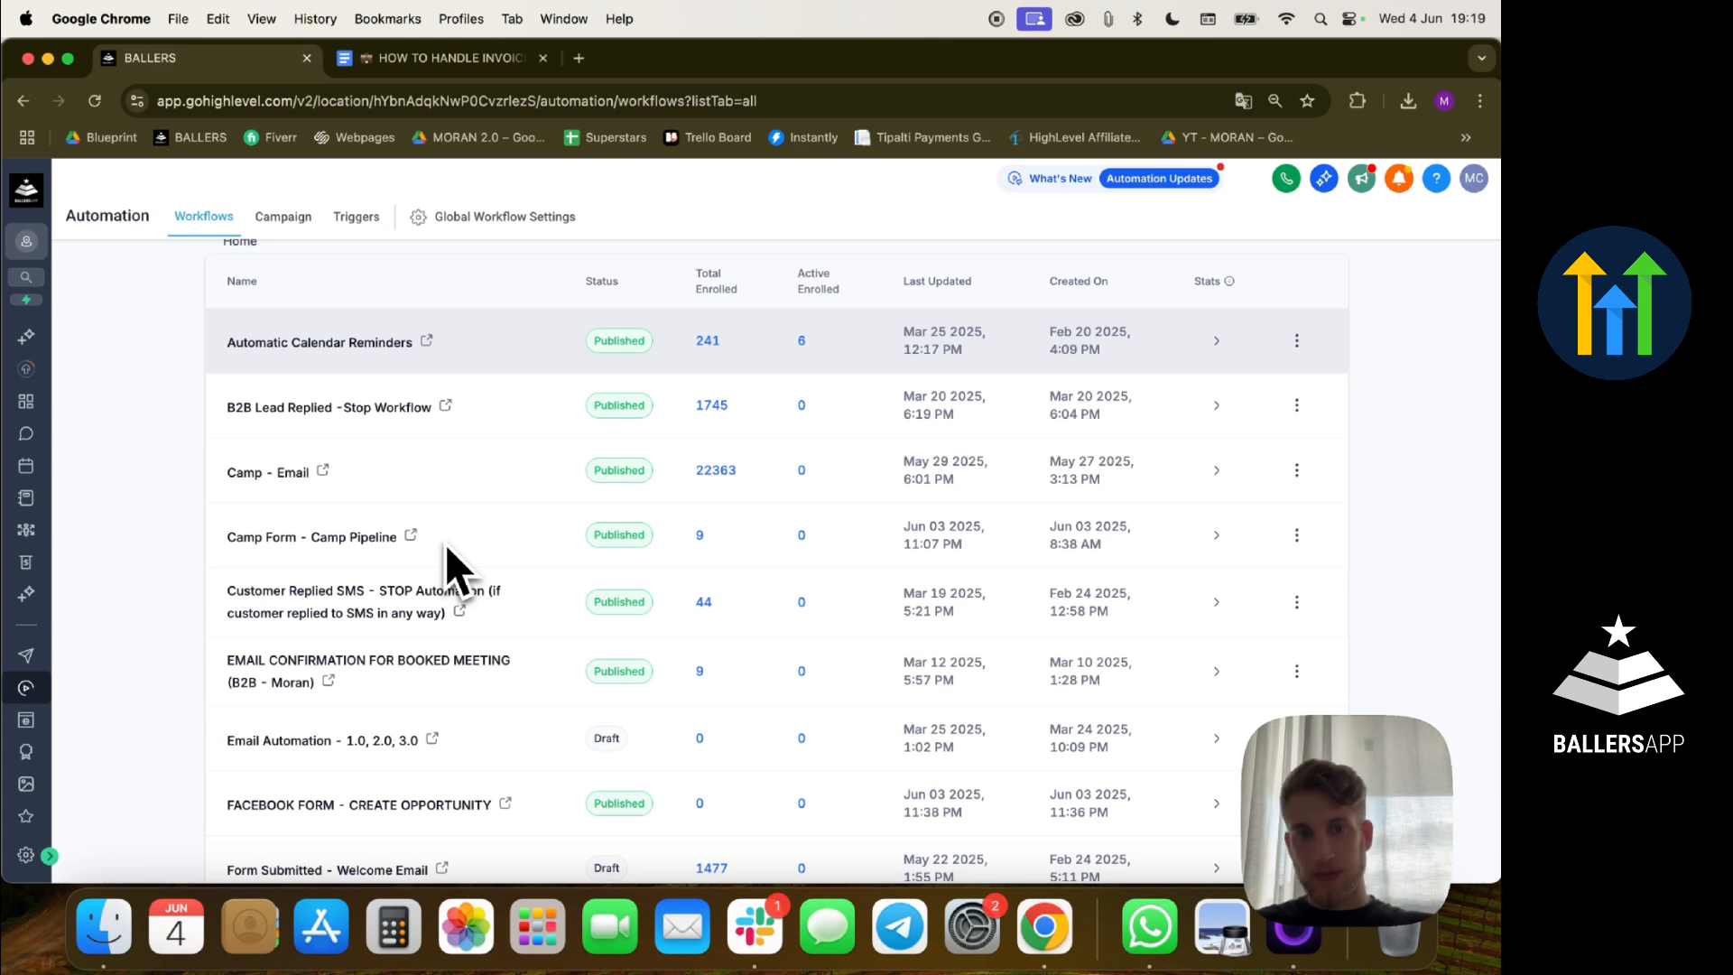
pyautogui.scroll(-2, 456, 570)
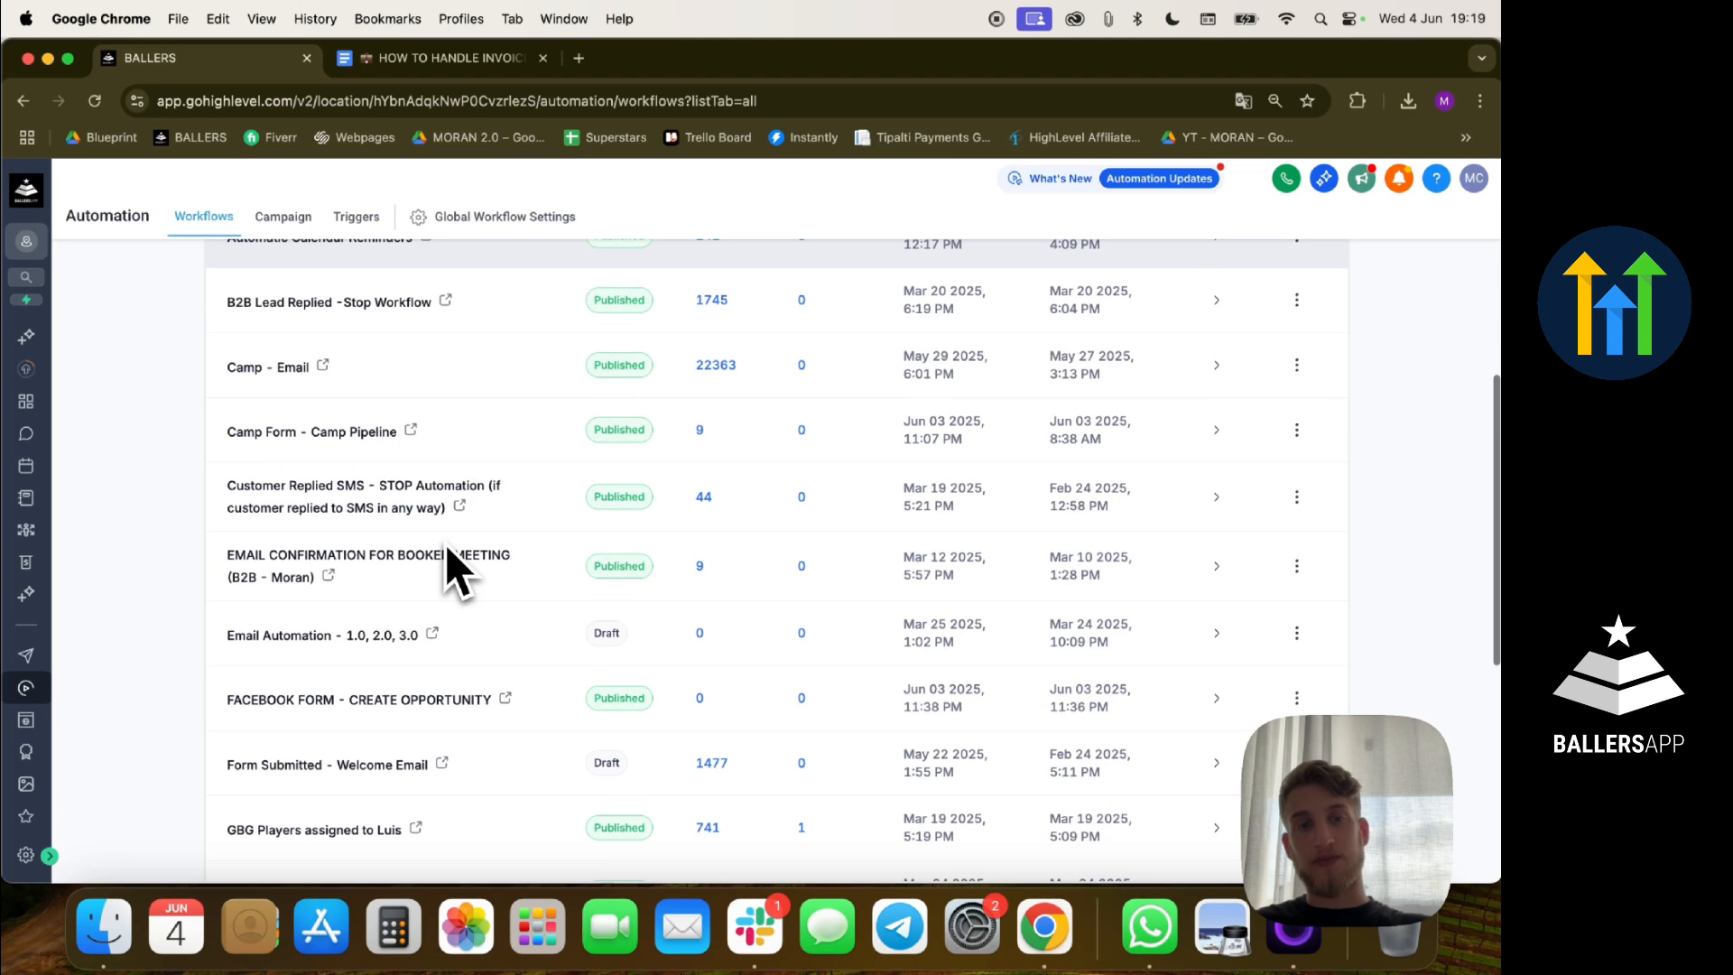
pyautogui.scroll(5, 456, 571)
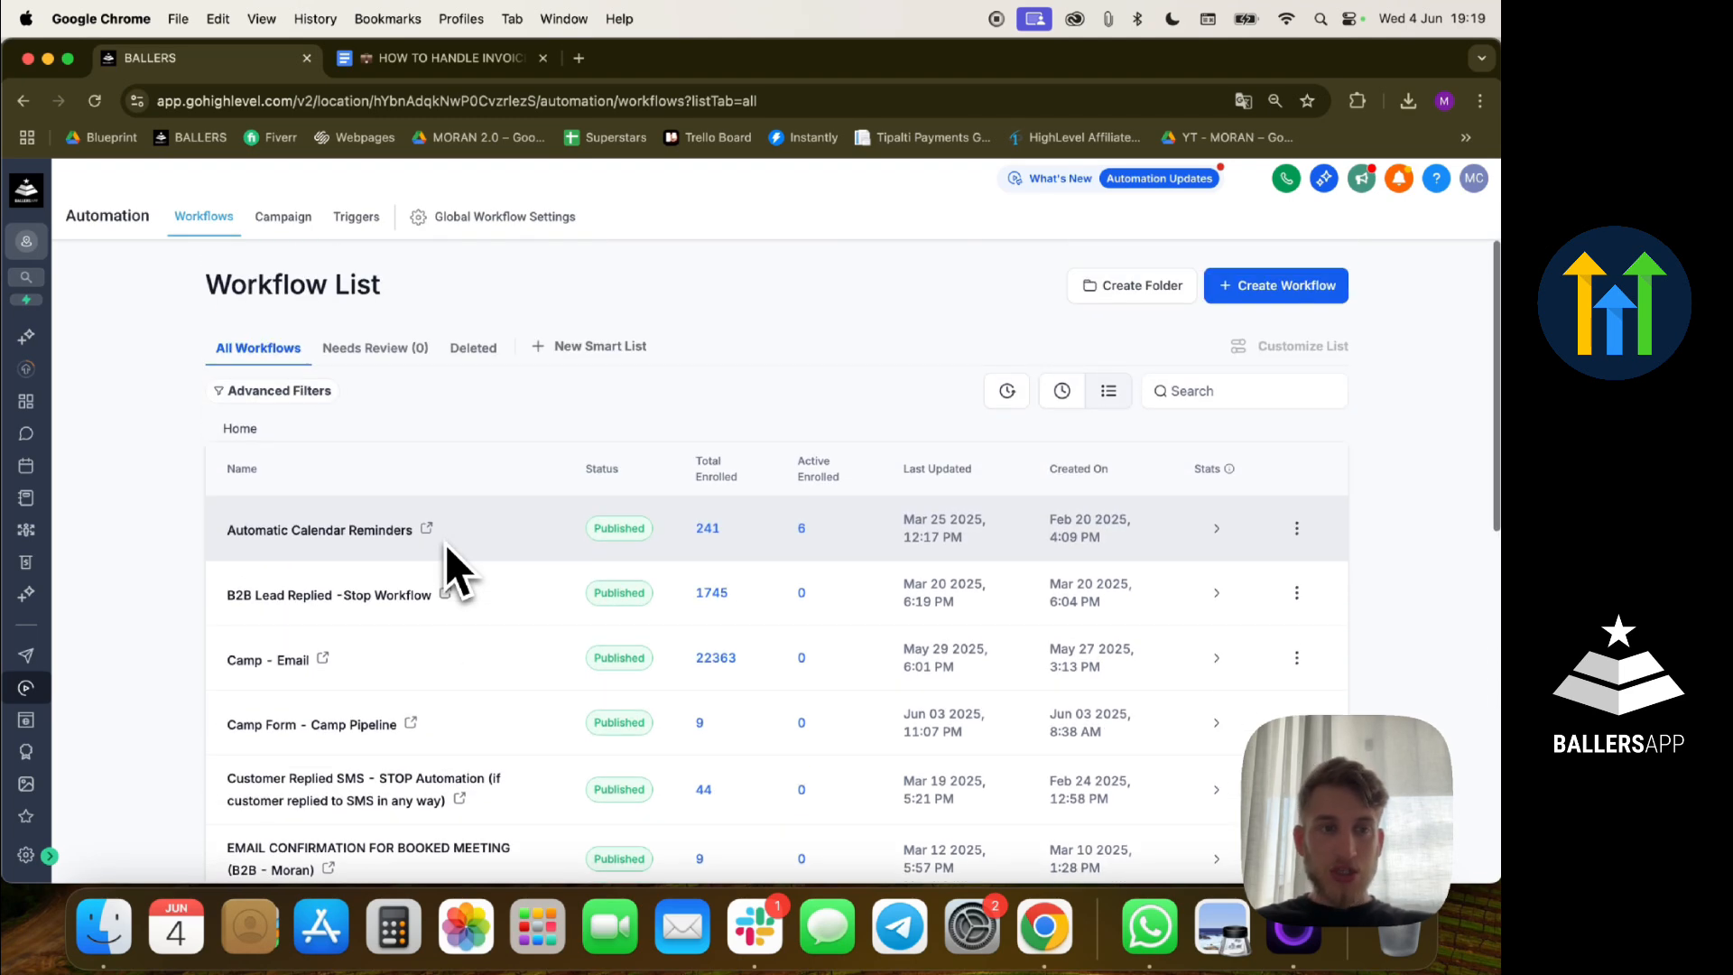
# - Go to the Payments invoices page and review the options for creating an invoice and the Orders pages
pyautogui.click(27, 562)
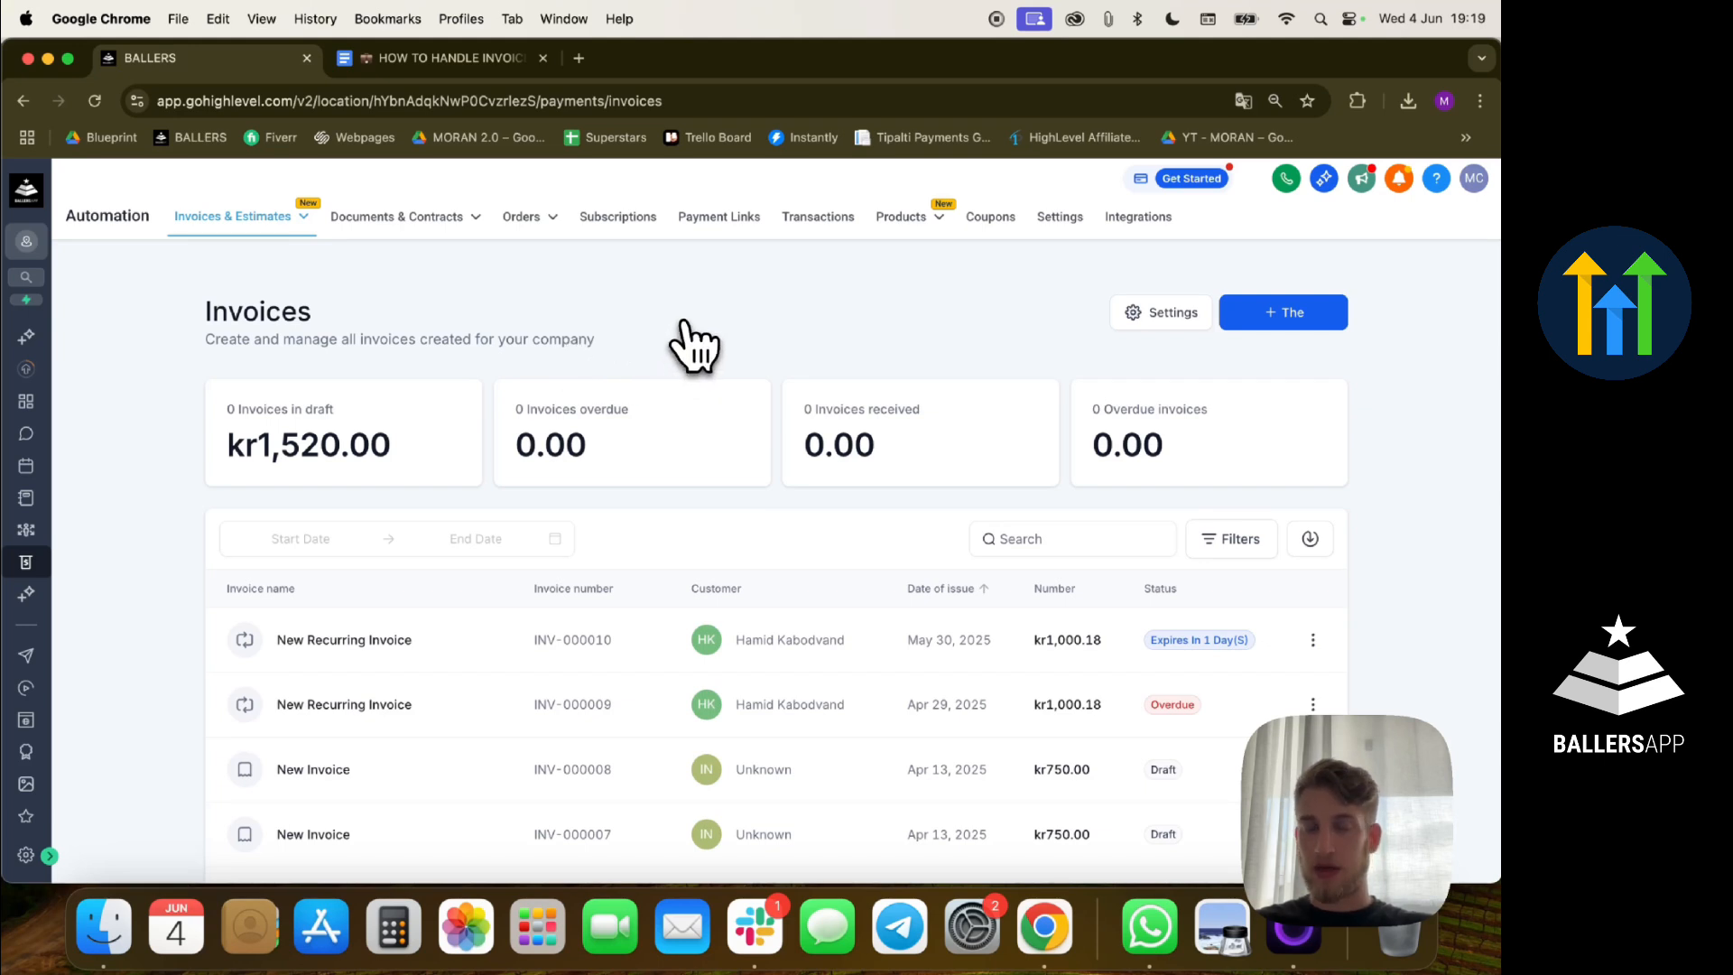
pyautogui.moveTo(889, 238)
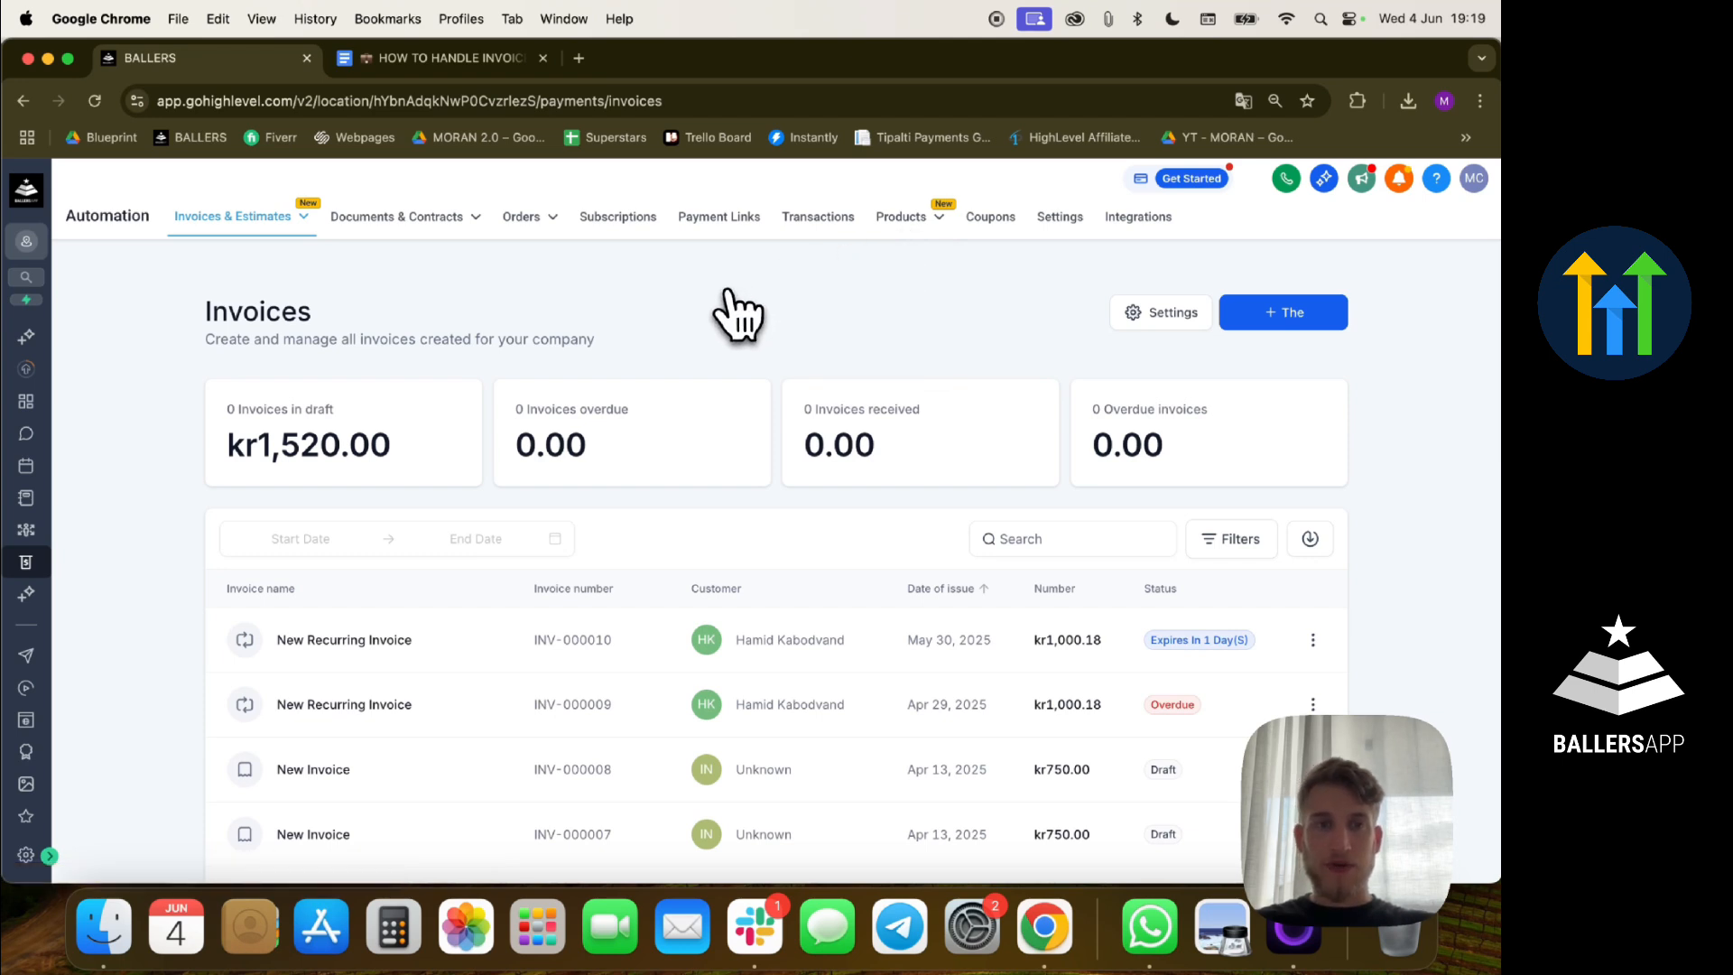
pyautogui.click(1273, 318)
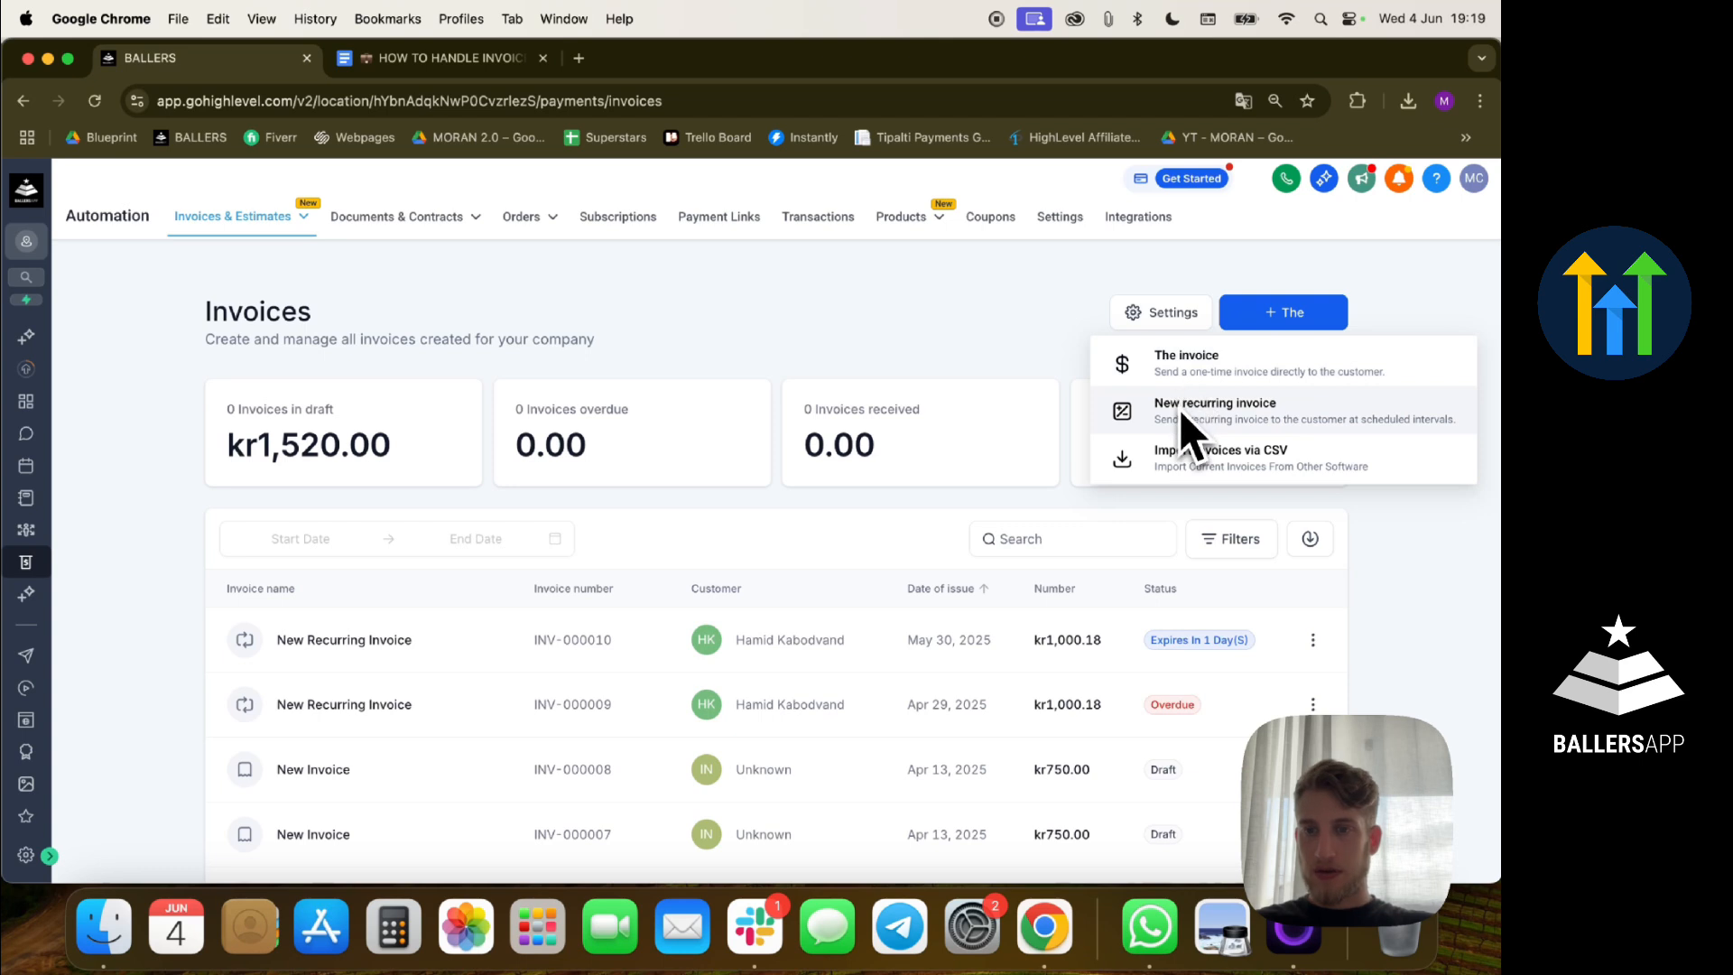
pyautogui.moveTo(913, 262)
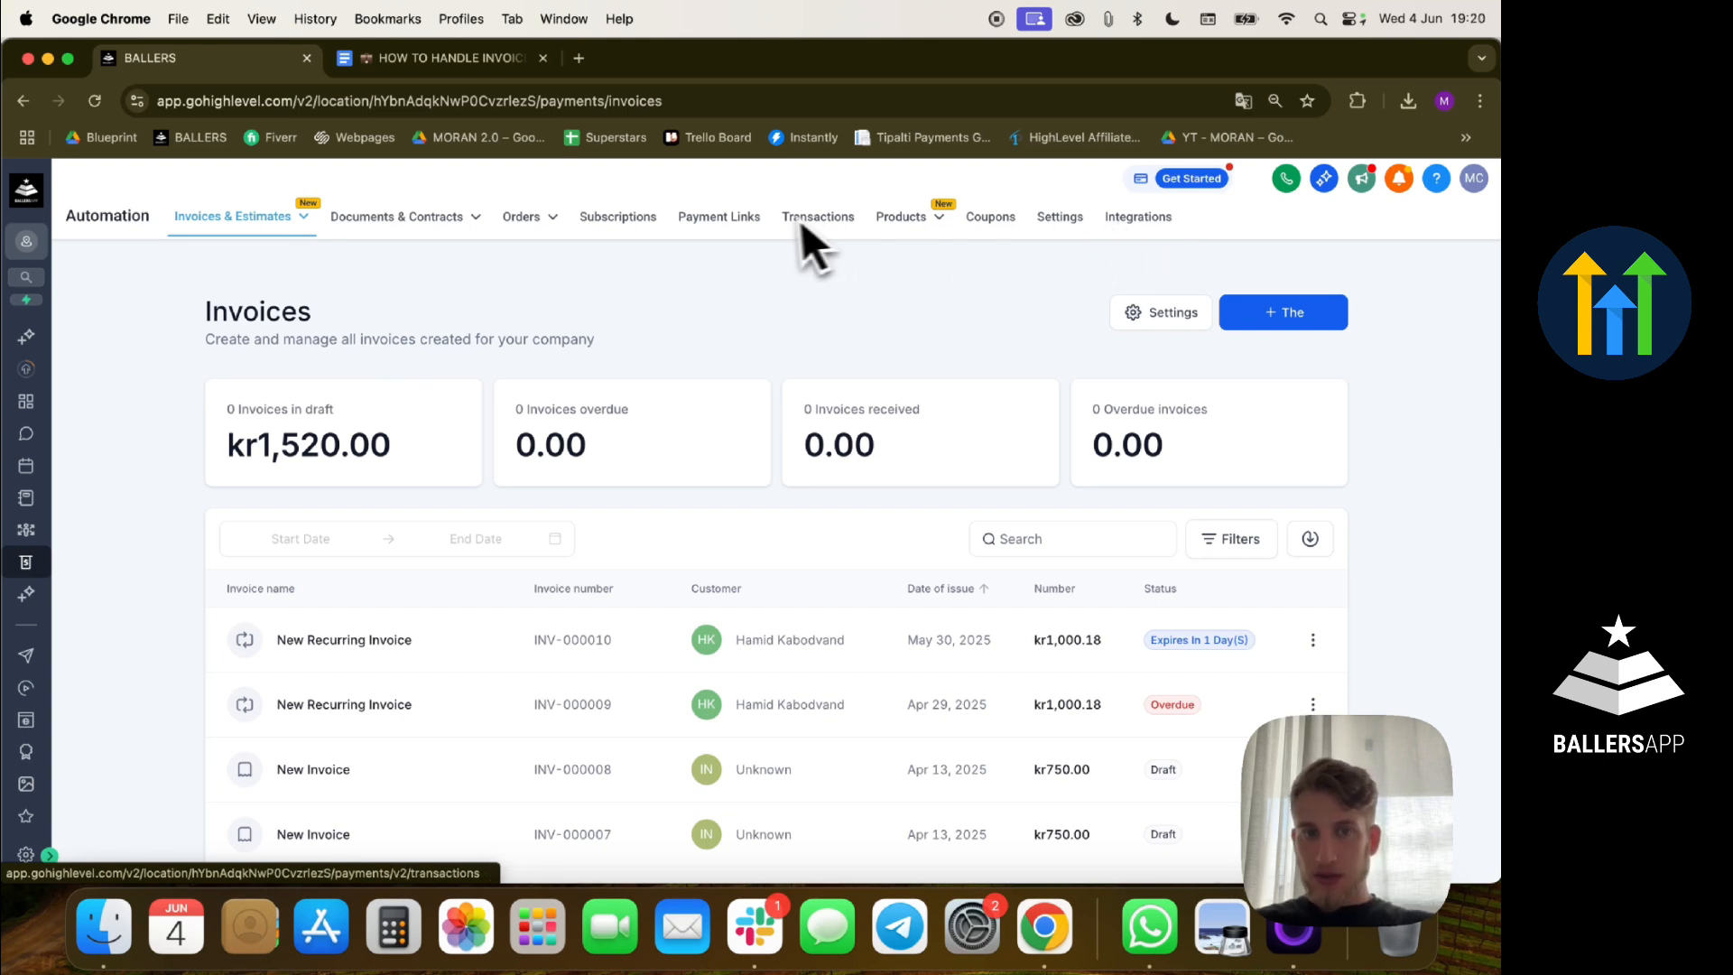
pyautogui.moveTo(550, 233)
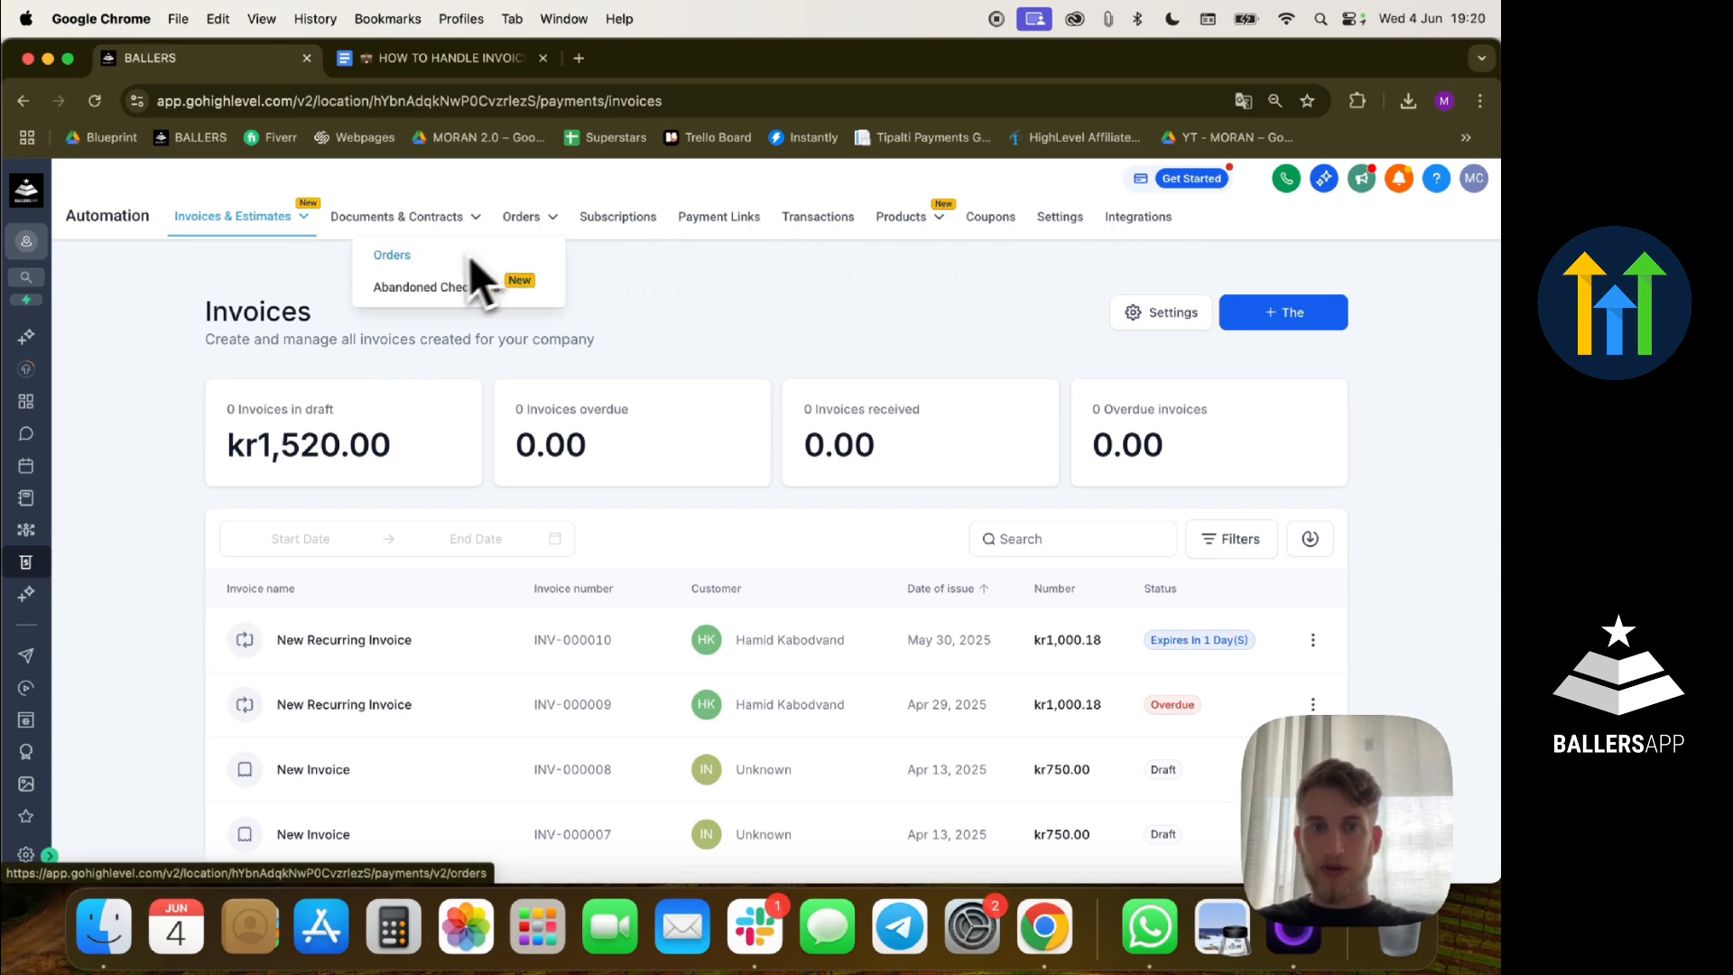
# - Start a new payment link, review its product options and checkout form preview, and return to the Payment Links list without saving
pyautogui.click(735, 237)
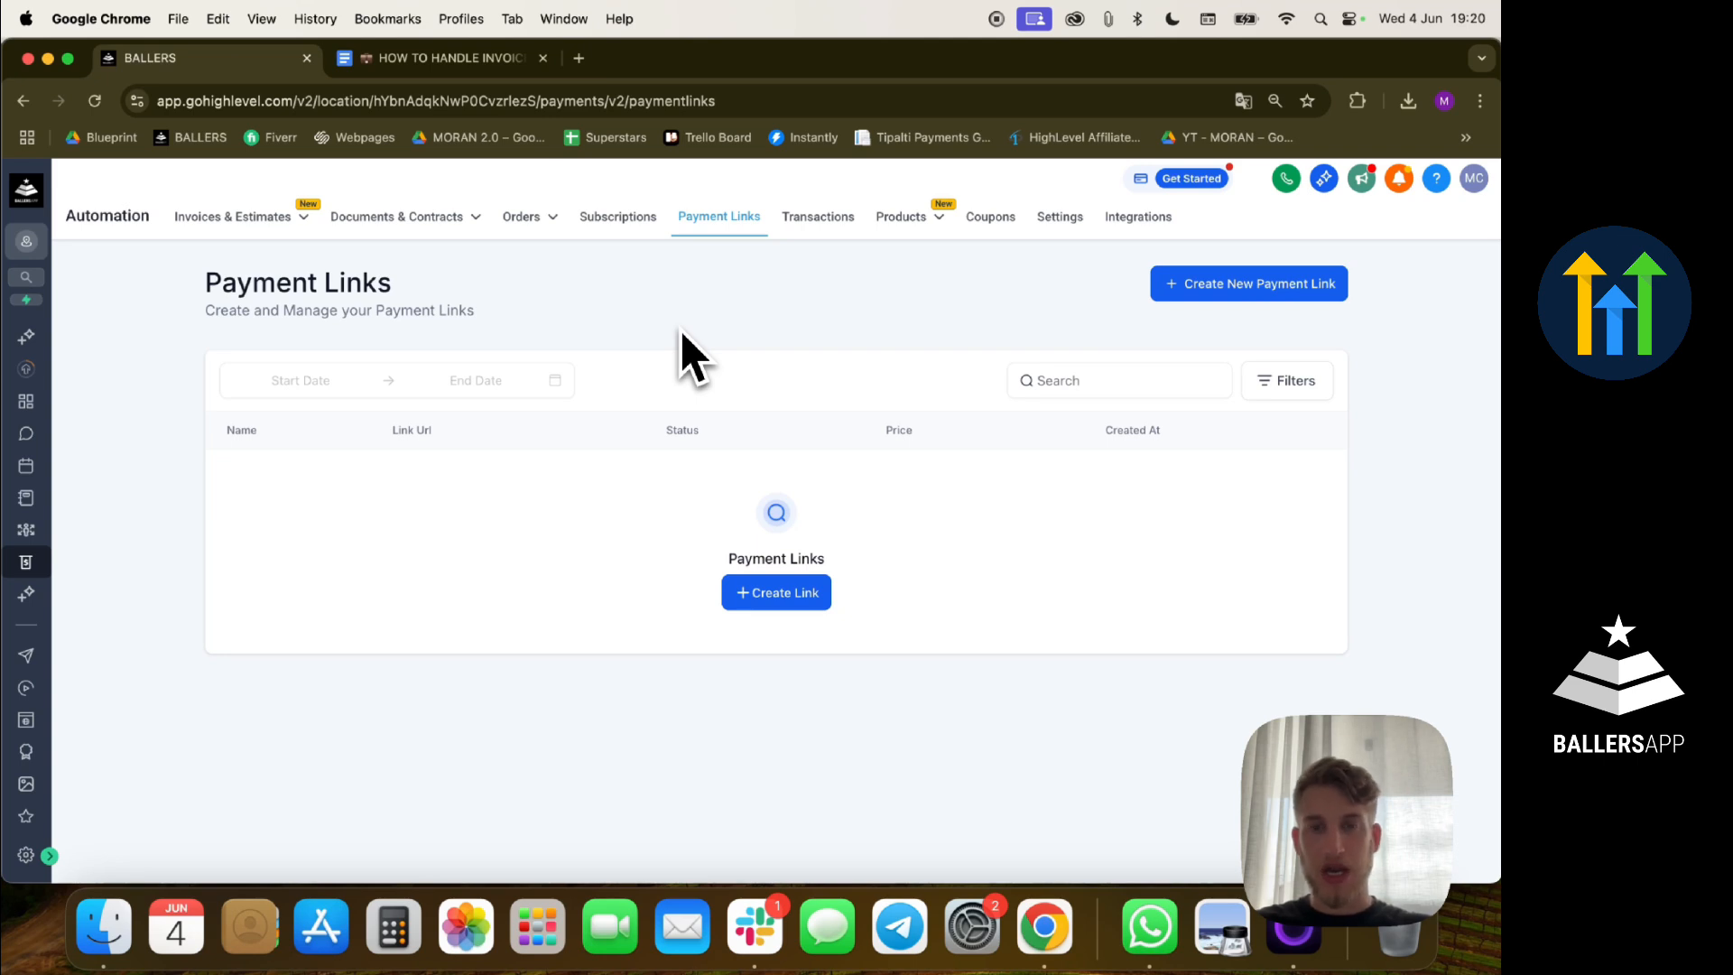
pyautogui.click(791, 599)
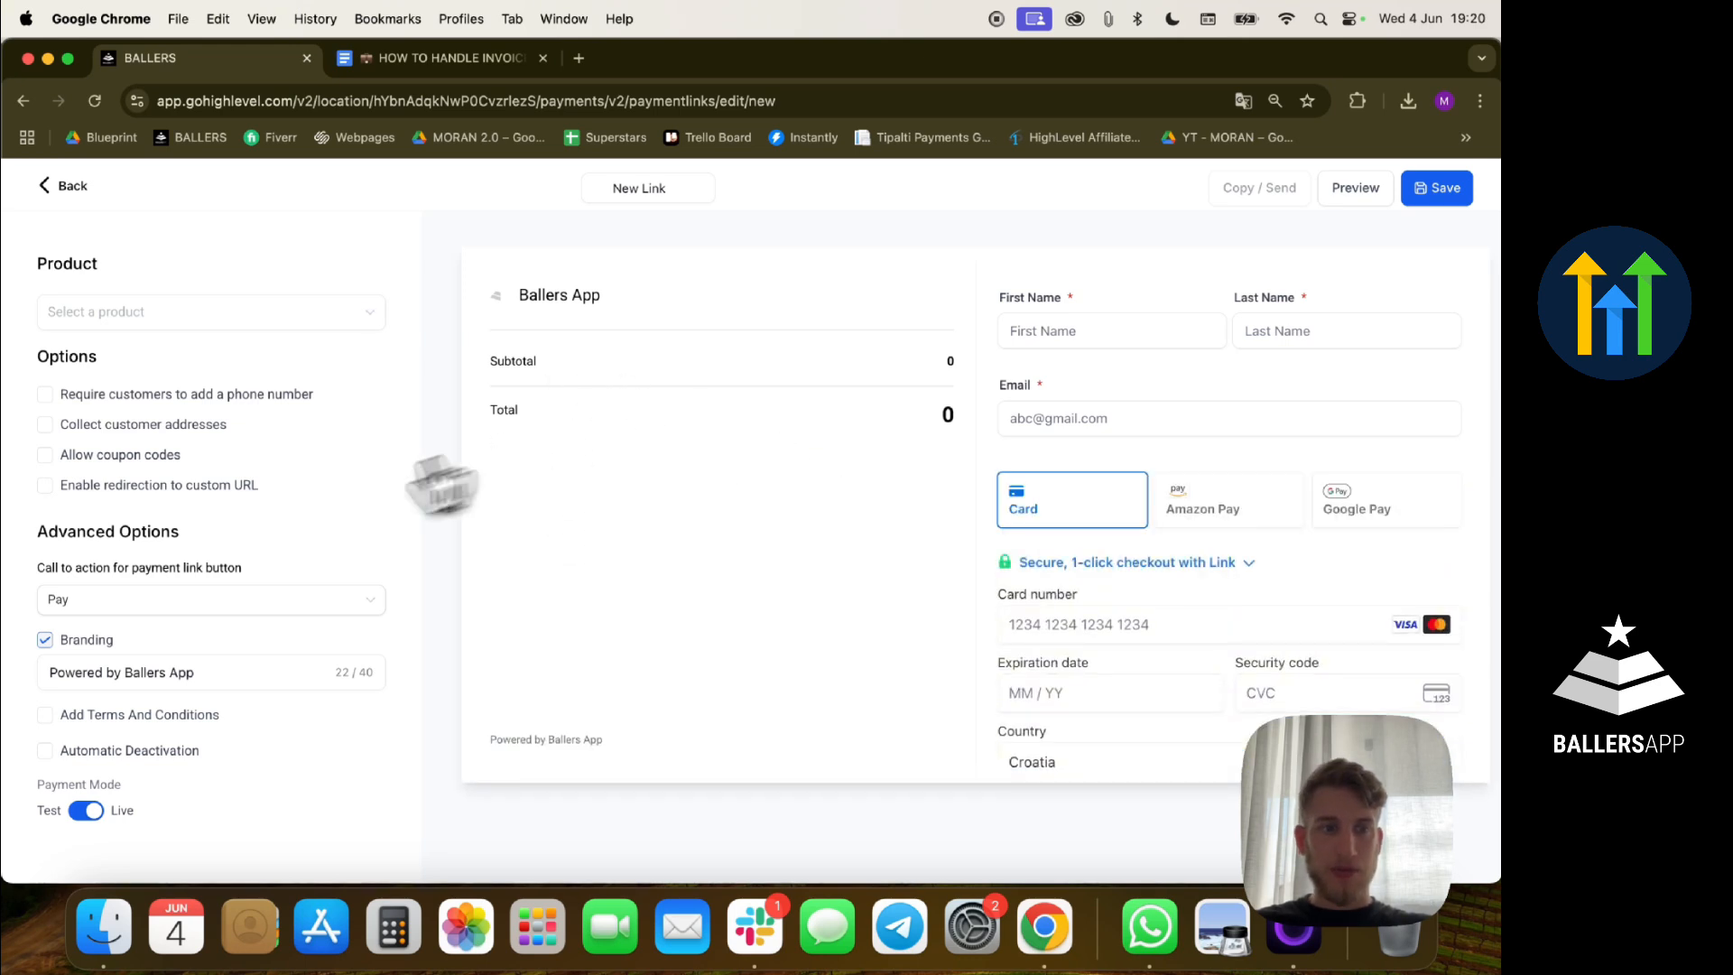
pyautogui.scroll(-2, 1111, 554)
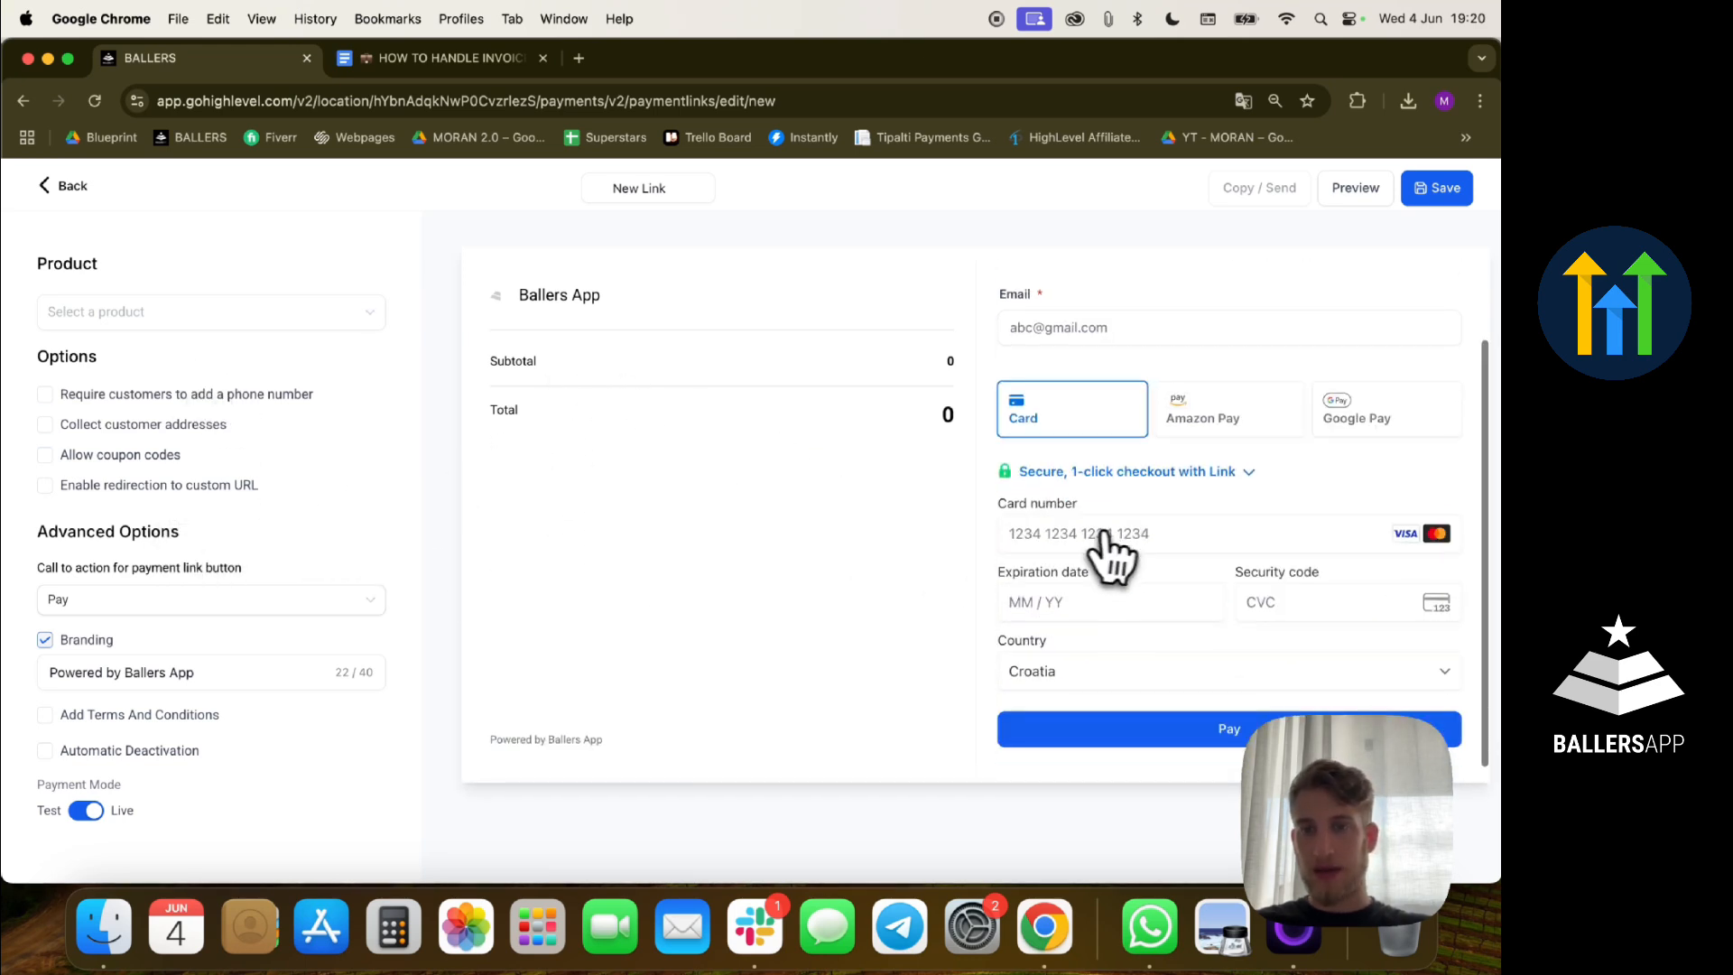
pyautogui.scroll(2, 1093, 520)
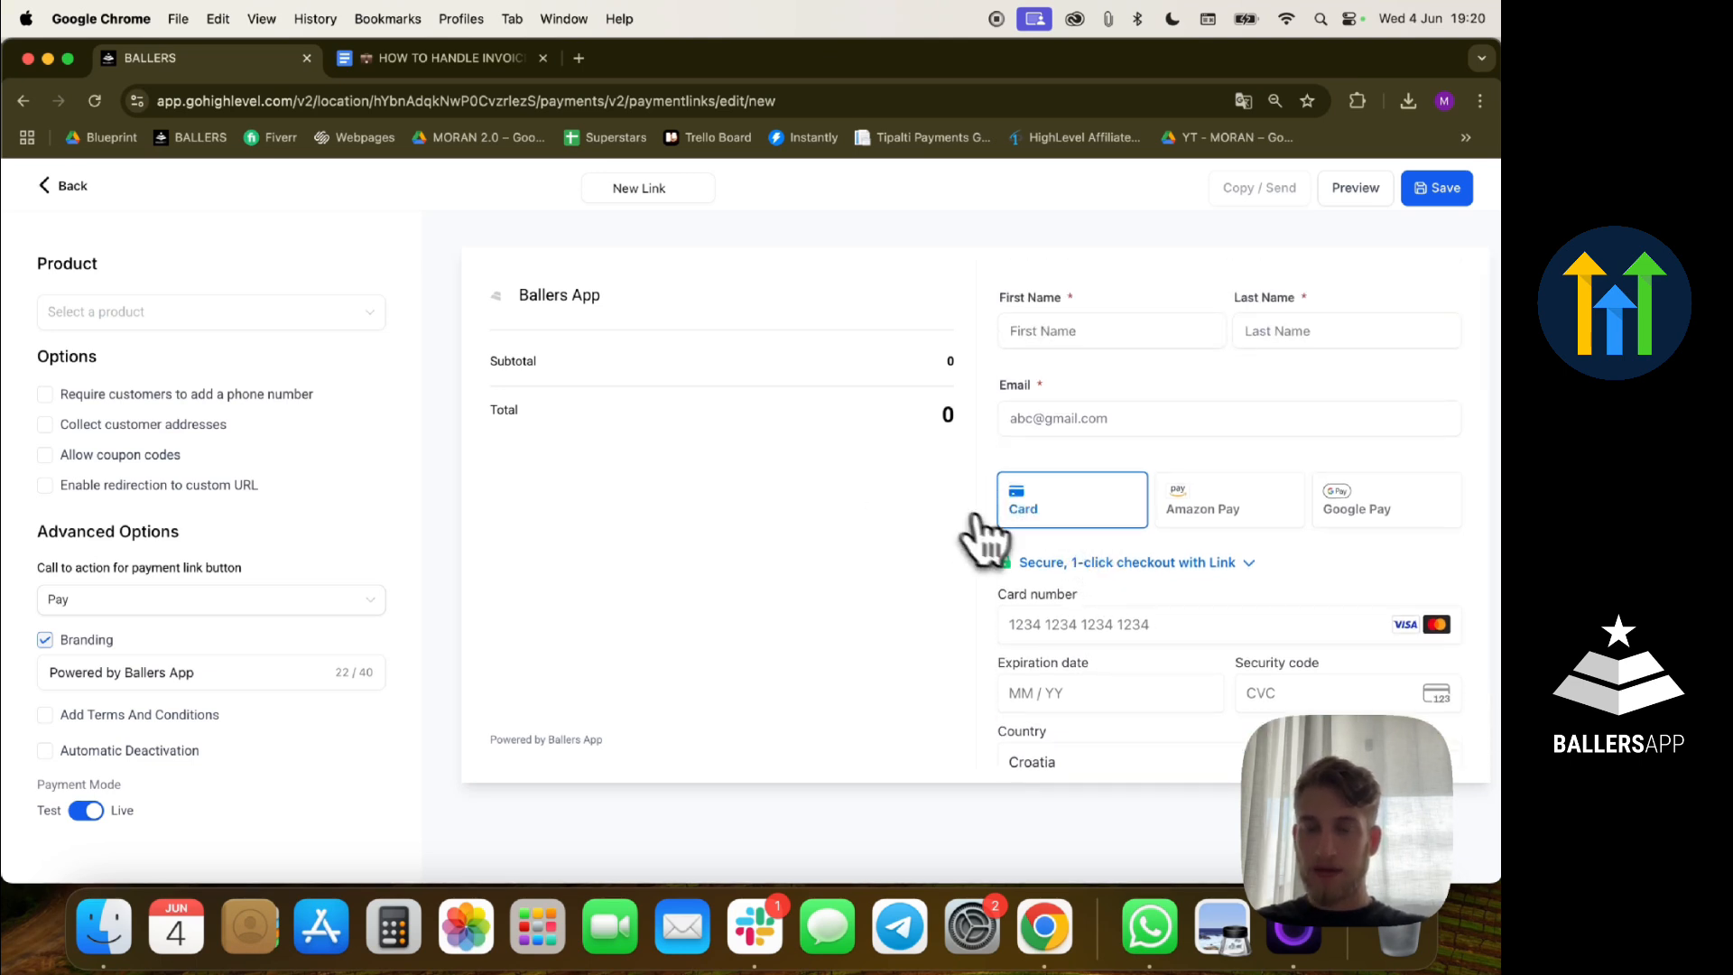
pyautogui.scroll(-2, 1074, 545)
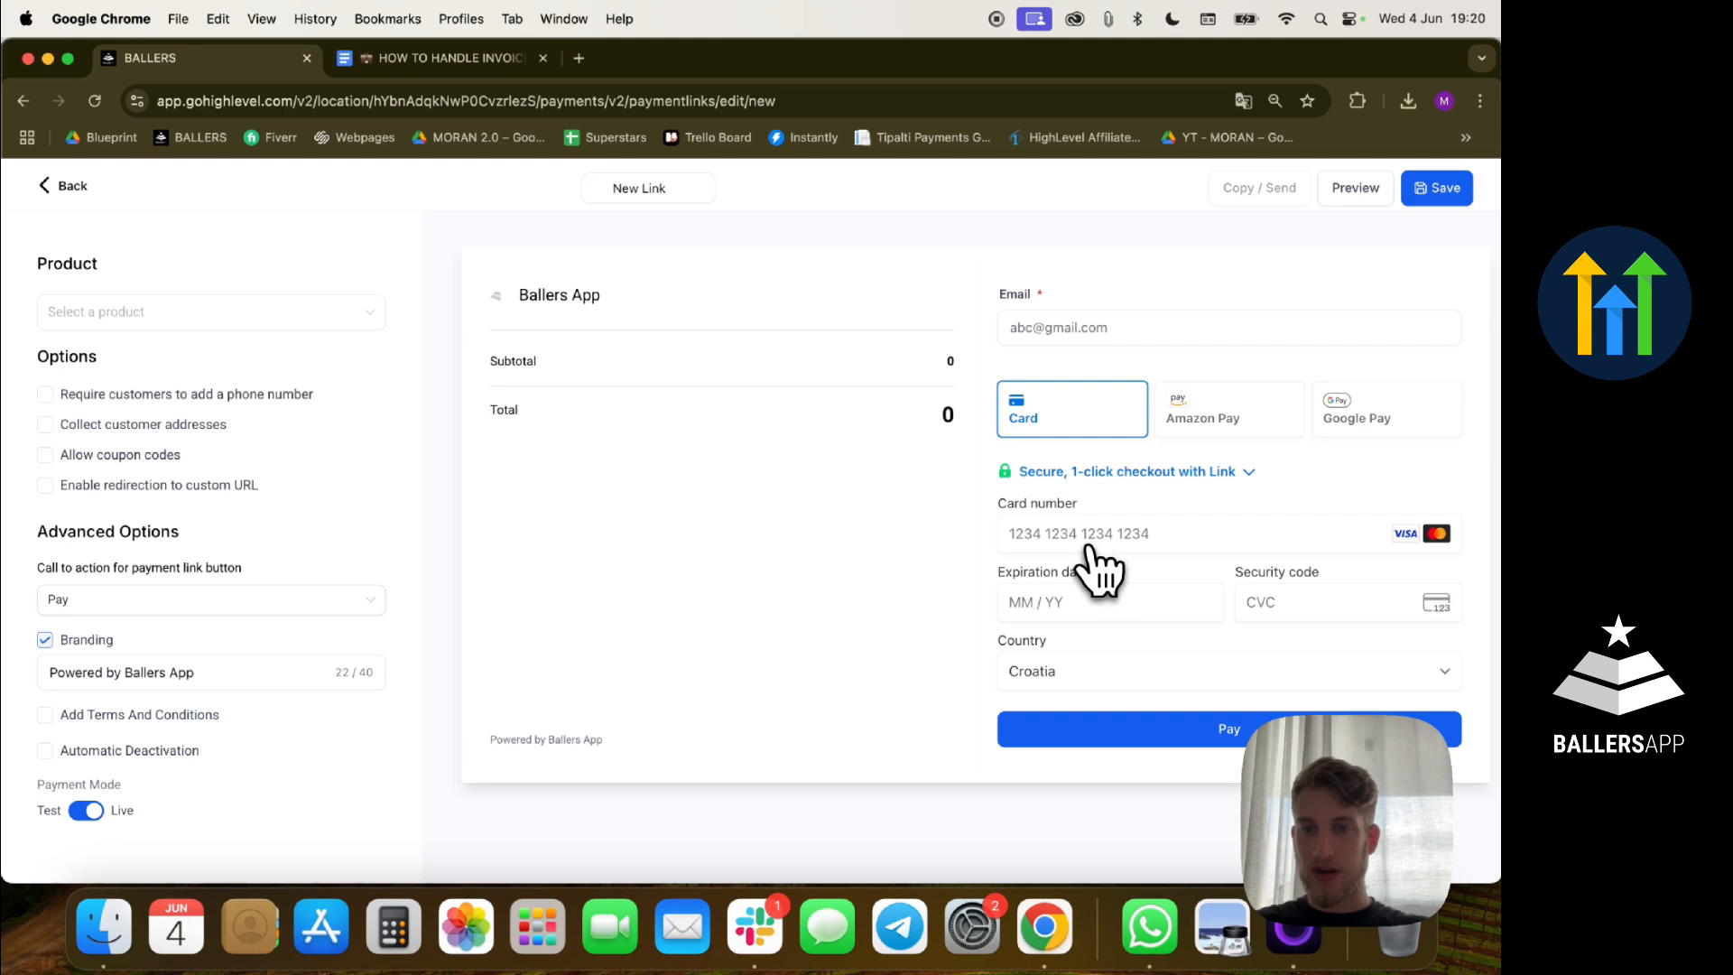
pyautogui.click(76, 191)
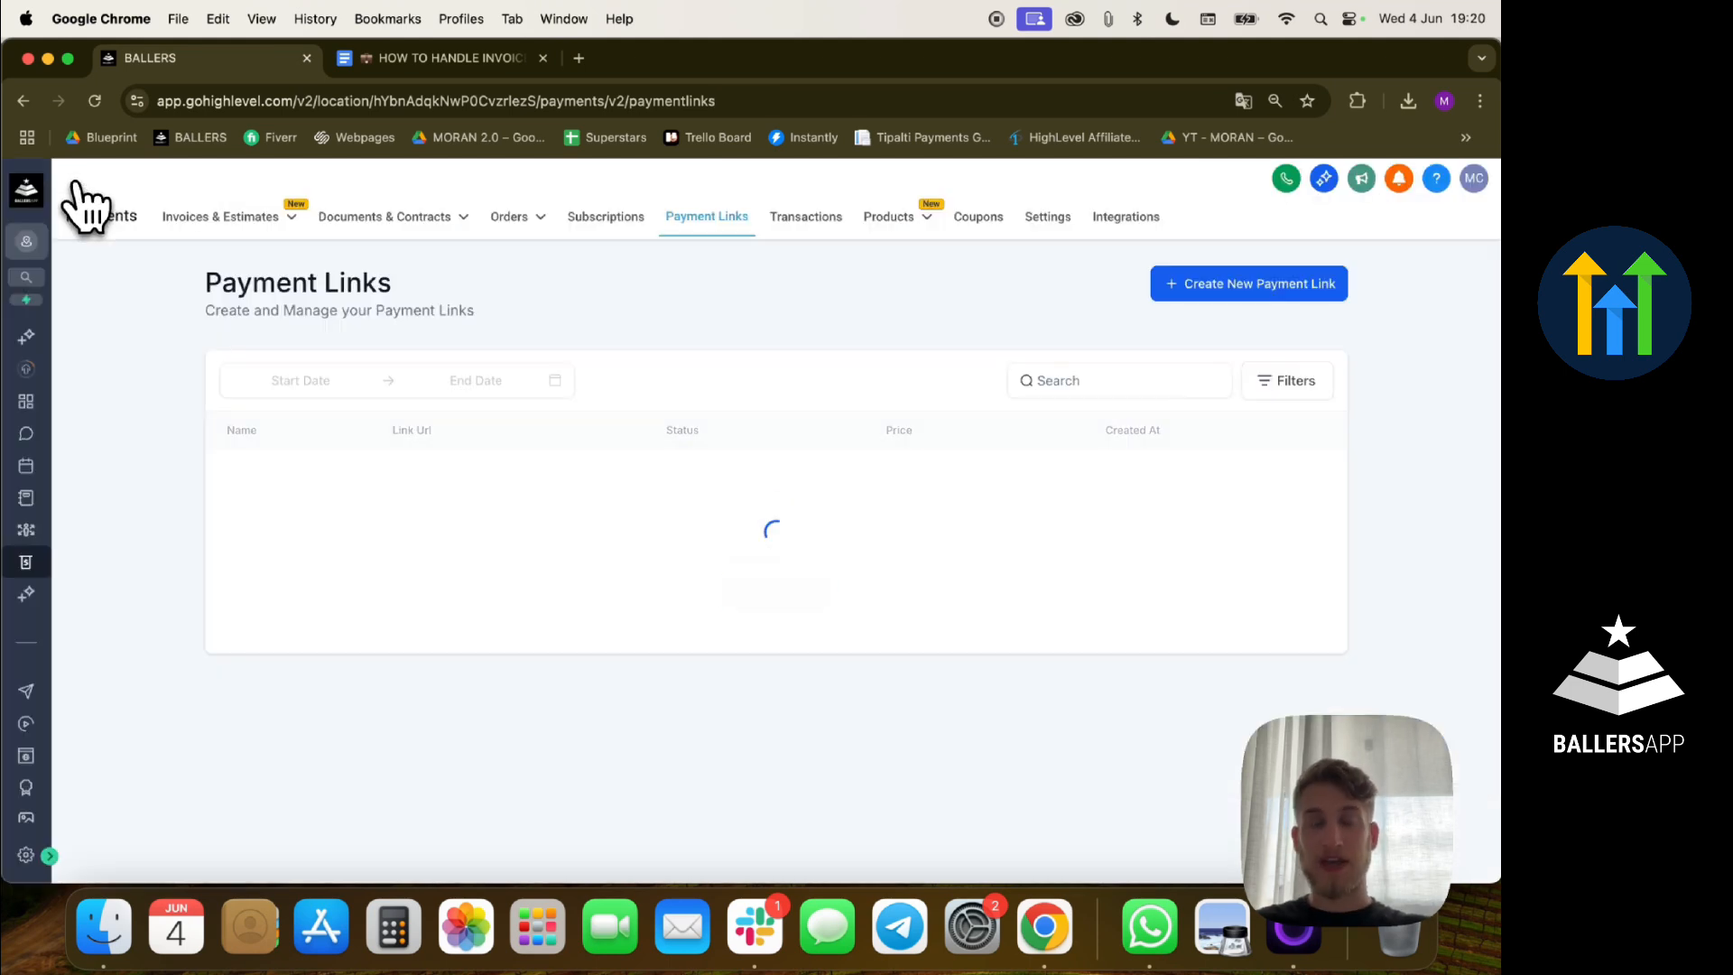